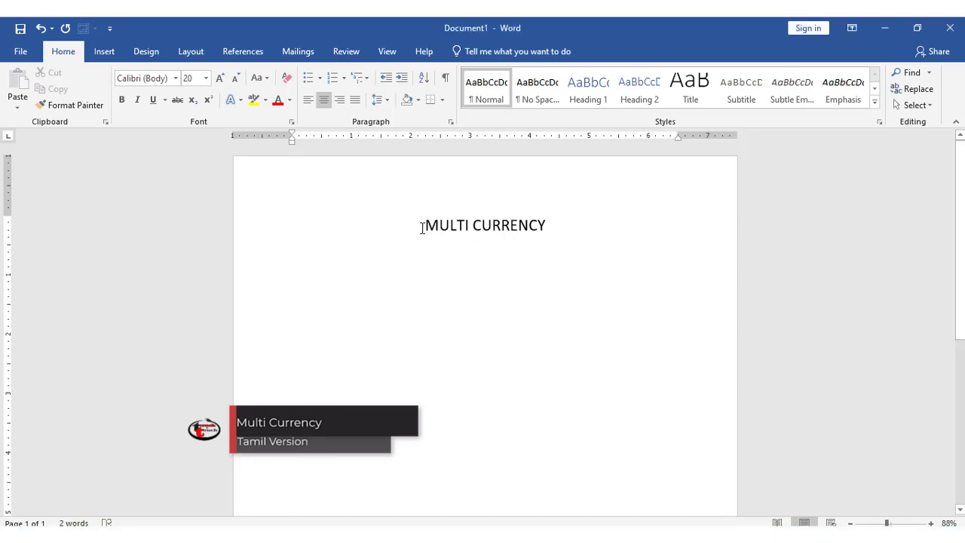
Step: Start a left-aligned paragraph two lines below the MULTI CURRENCY heading
{"action": "left_click_drag", "start_coordinate": [423, 228], "coordinate": [556, 237]}
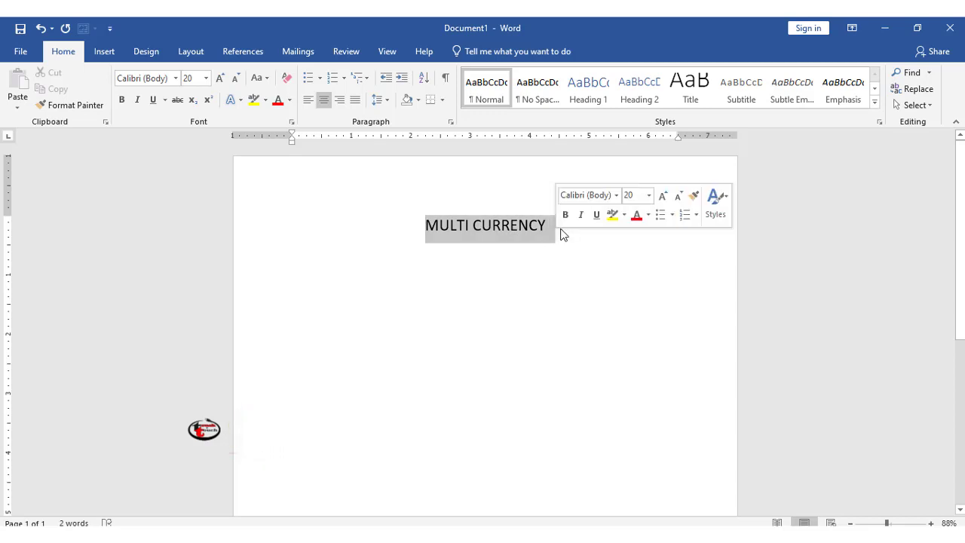
{"action": "left_click", "coordinate": [561, 234]}
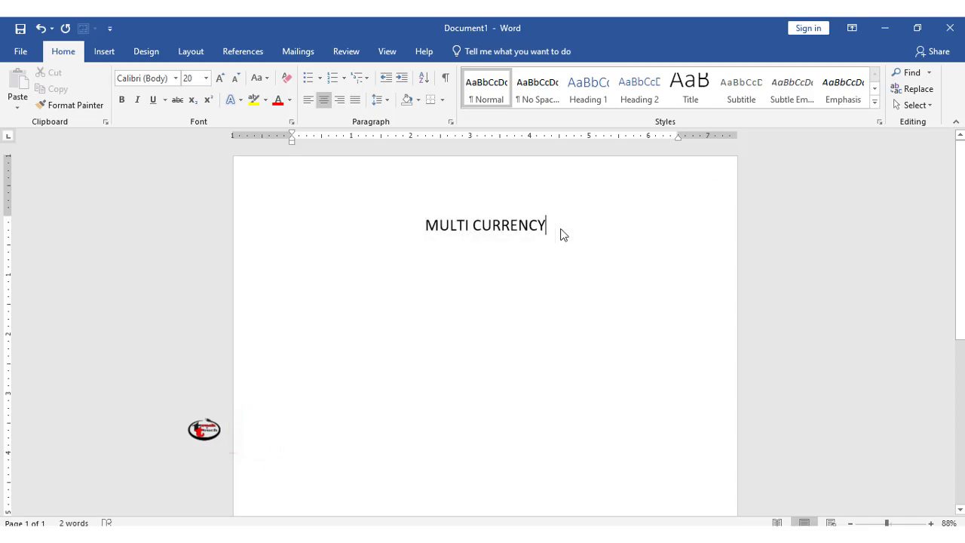
{"action": "key", "text": "Return"}
{"action": "key", "text": "Return"}
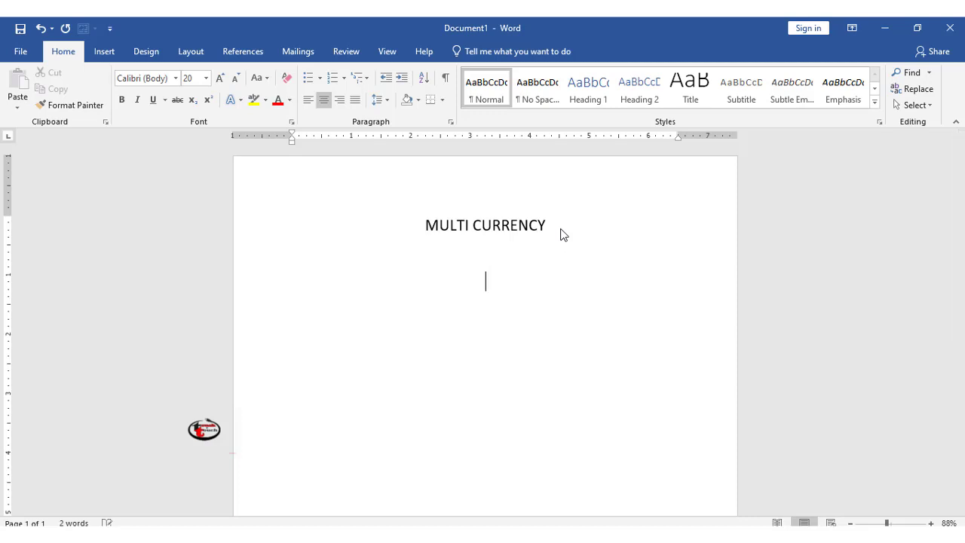
{"action": "key", "text": "ctrl+l"}
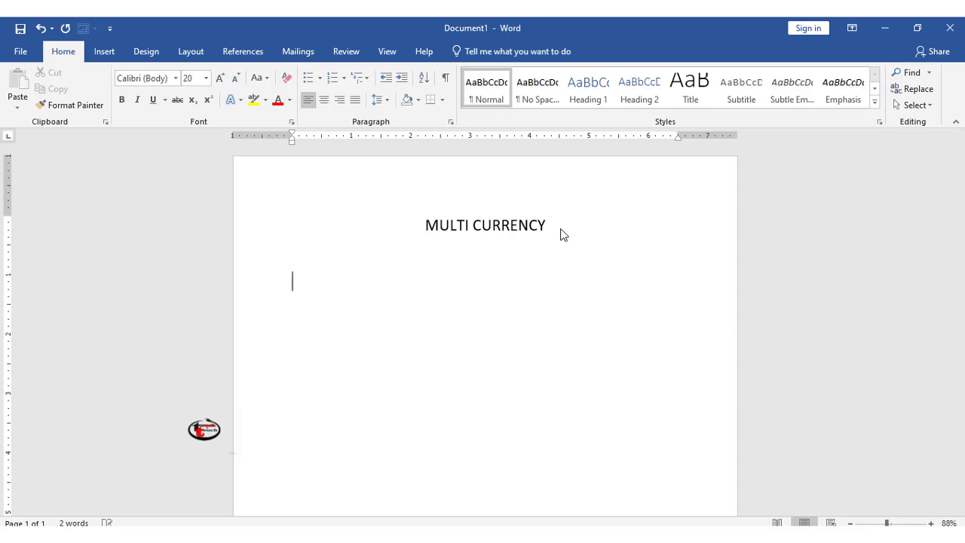
Step: Write the line "Basic currency – rupees" and start a new line below it
{"action": "type", "text": "basic currecy"}
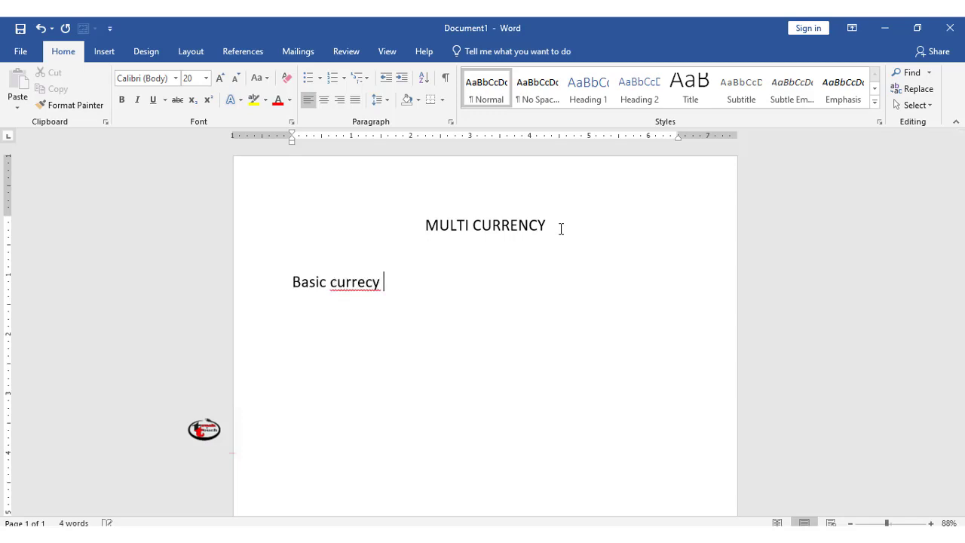
{"action": "key", "text": "BackSpace"}
{"action": "key", "text": "BackSpace"}
{"action": "type", "text": "ncy Ru"}
{"action": "key", "text": "BackSpace"}
{"action": "key", "text": "BackSpace"}
{"action": "type", "text": "- rupees"}
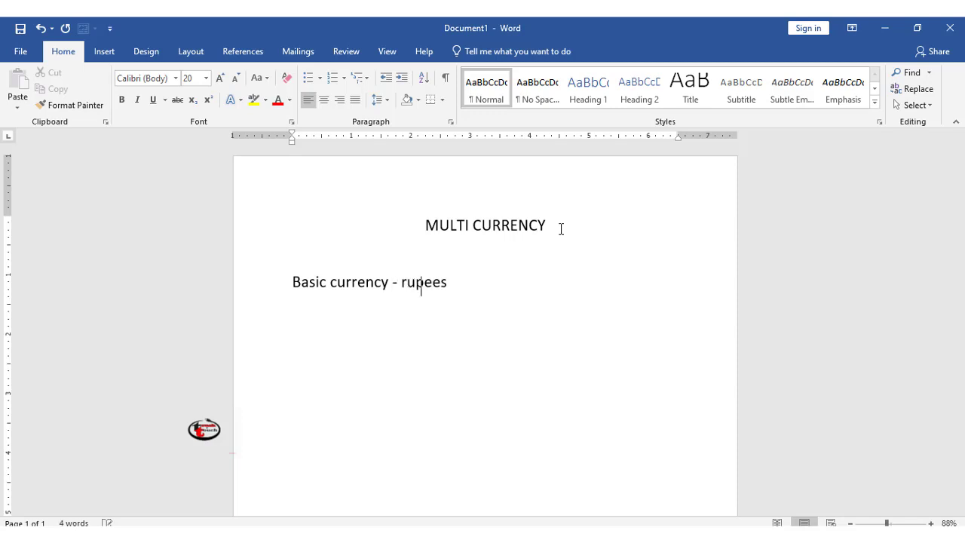
{"action": "key", "text": "Return"}
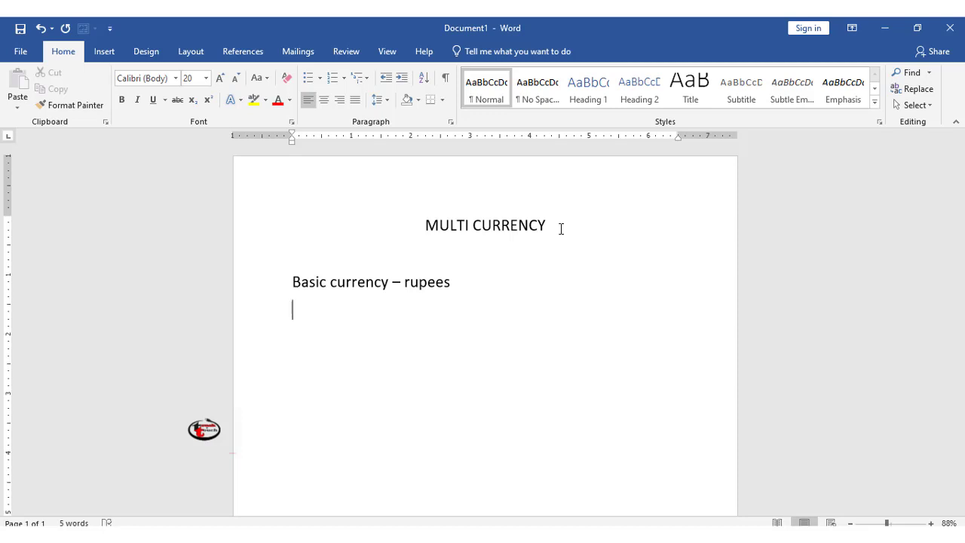
{"action": "type", "text": "Dolar"}
{"action": "key", "text": "BackSpace"}
{"action": "key", "text": "BackSpace"}
{"action": "key", "text": "BackSpace"}
{"action": "type", "text": "lar"}
{"action": "type", "text": " -"}
{"action": "key", "text": "BackSpace"}
{"action": "key", "text": "BackSpace"}
{"action": "key", "text": "BackSpace"}
{"action": "key", "text": "BackSpace"}
{"action": "key", "text": "BackSpace"}
{"action": "key", "text": "BackSpace"}
{"action": "key", "text": "BackSpace"}
{"action": "key", "text": "BackSpace"}
Step: Write the line "2 Keyboard - $100 – 73.33" below the basic currency line and start a new line
{"action": "type", "text": "2 Keybord -"}
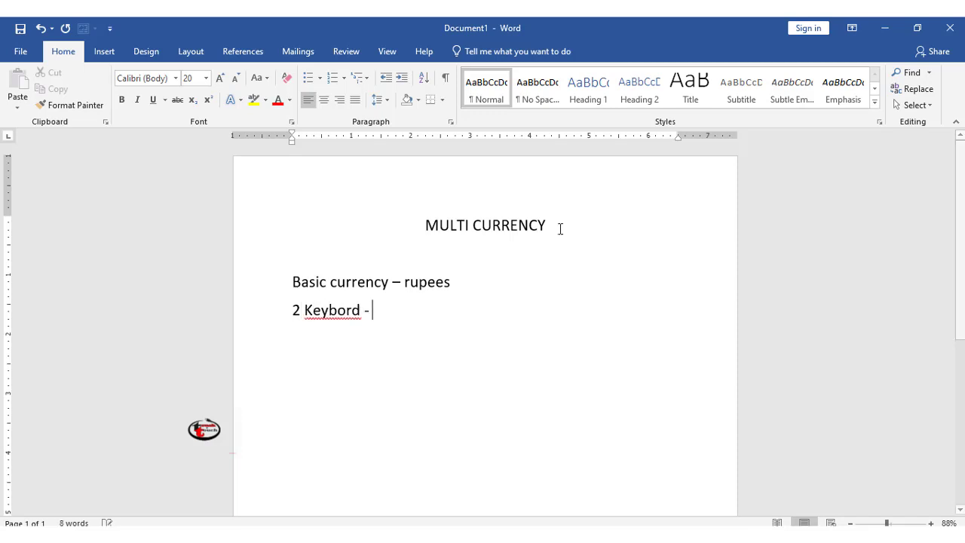
{"action": "key", "text": "BackSpace"}
{"action": "key", "text": "BackSpace"}
{"action": "key", "text": "BackSpace"}
{"action": "key", "text": "BackSpace"}
{"action": "key", "text": "BackSpace"}
{"action": "type", "text": "ar"}
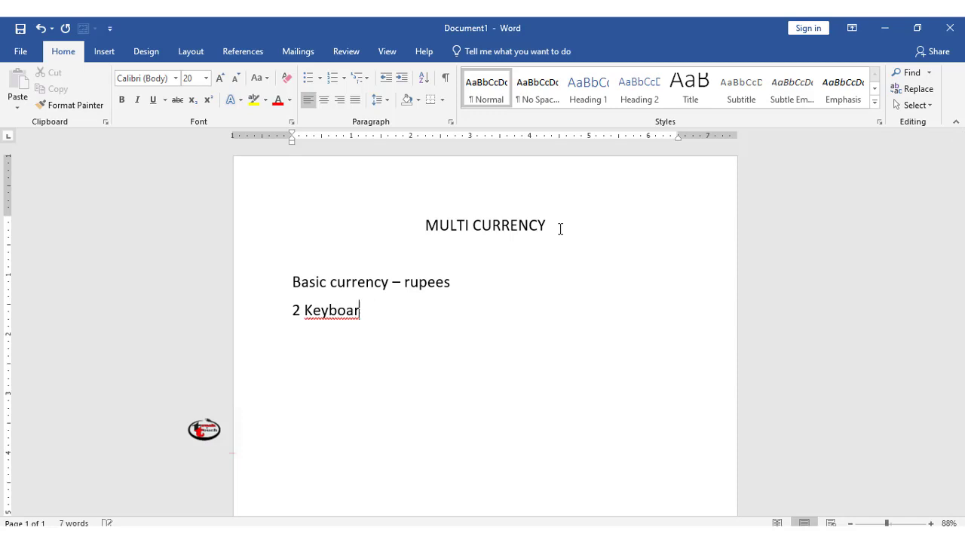
{"action": "type", "text": "d - 1"}
{"action": "key", "text": "BackSpace"}
{"action": "type", "text": "$4"}
{"action": "key", "text": "BackSpace"}
{"action": "type", "text": "100"}
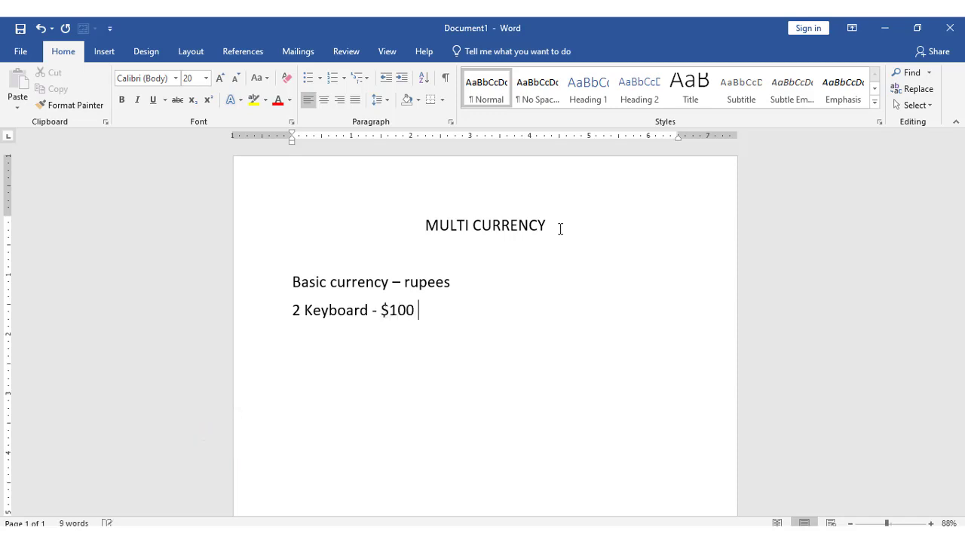
{"action": "type", "text": " - "}
{"action": "type", "text": "73.33"}
{"action": "key", "text": "Return"}
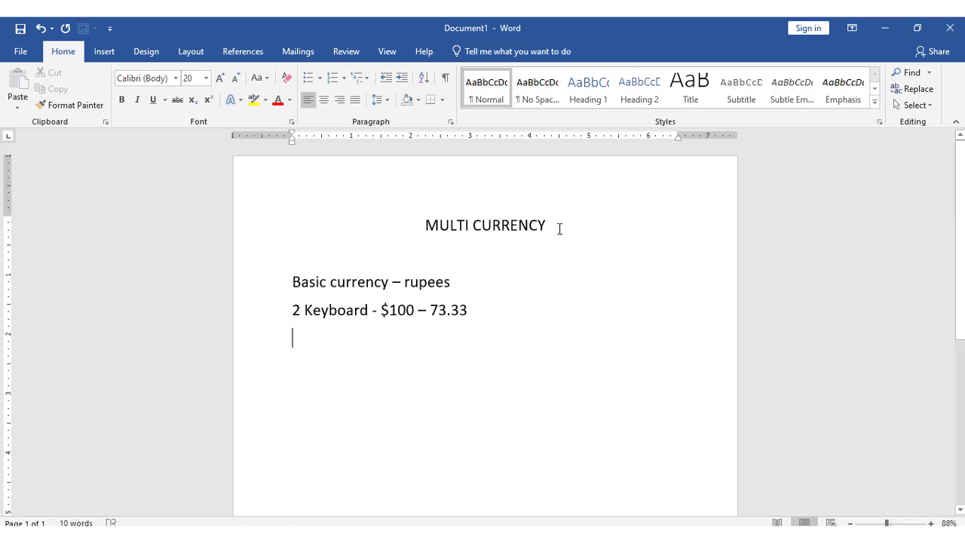
Step: Write the payment line "Pay - $100 – 75.00" and start a new line below it
{"action": "type", "text": "pay - "}
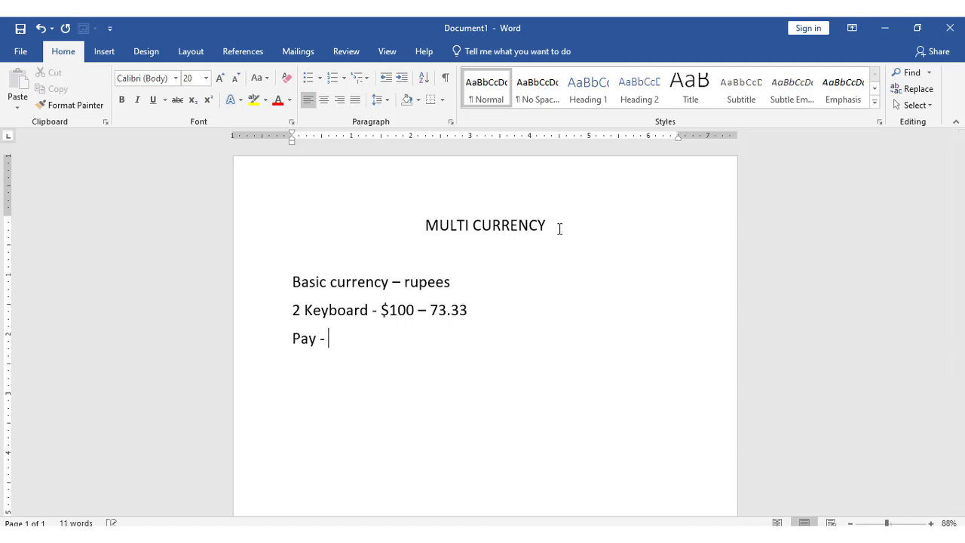
{"action": "type", "text": "$100"}
{"action": "type", "text": " - "}
{"action": "type", "text": "75"}
{"action": "type", "text": ".00"}
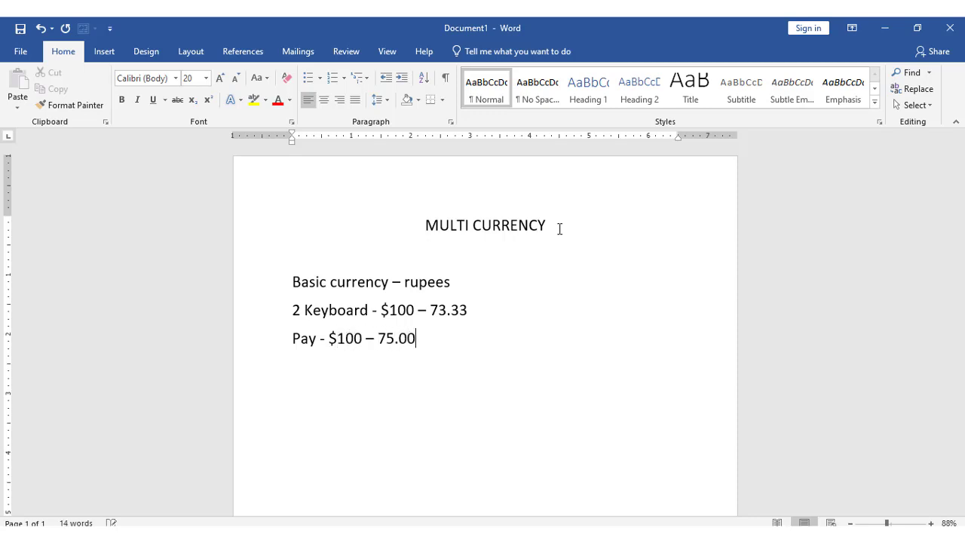
{"action": "key", "text": "Return"}
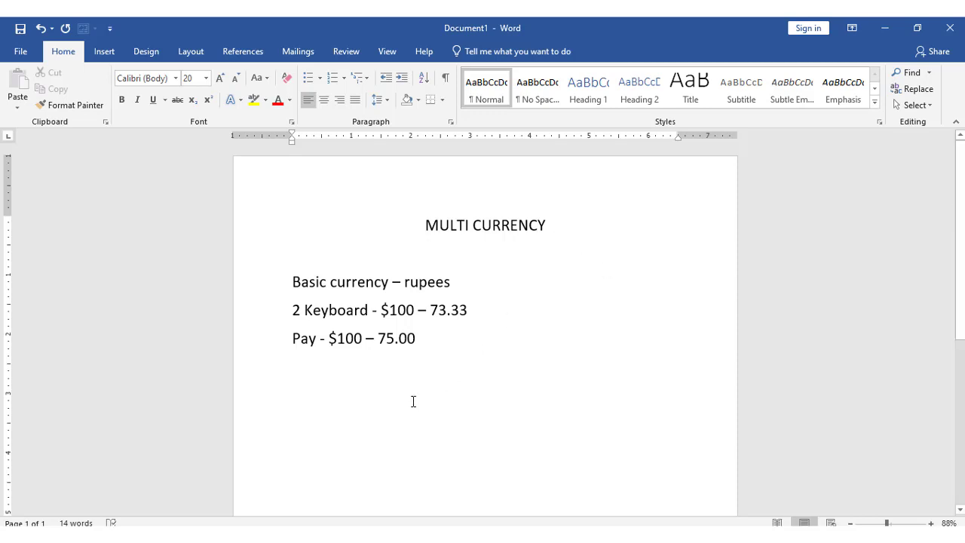
Step: Open the Windows Calculator by running the command calc
{"action": "key", "text": "super+r"}
{"action": "type", "text": "calcular"}
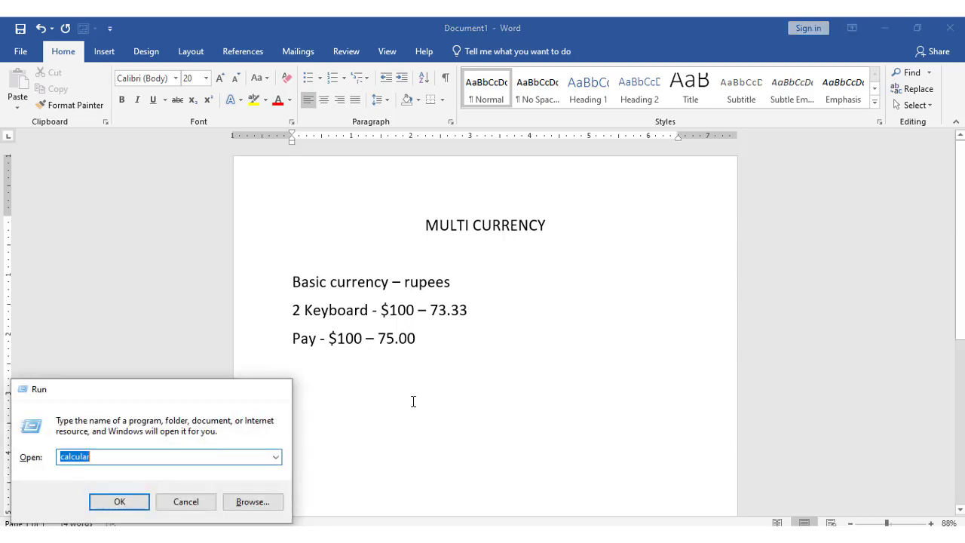
{"action": "key", "text": "Return"}
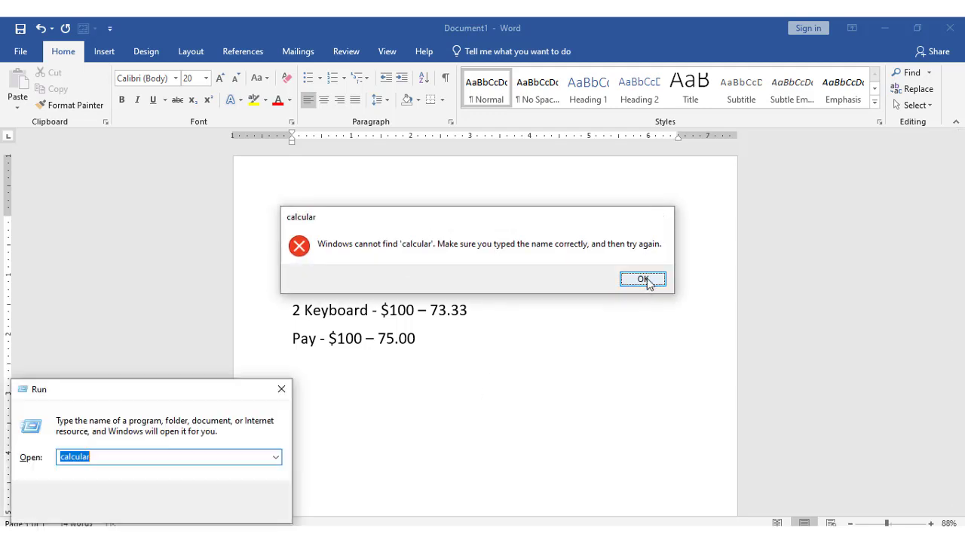
{"action": "left_click", "coordinate": [643, 279]}
{"action": "type", "text": "calc"}
{"action": "key", "text": "Return"}
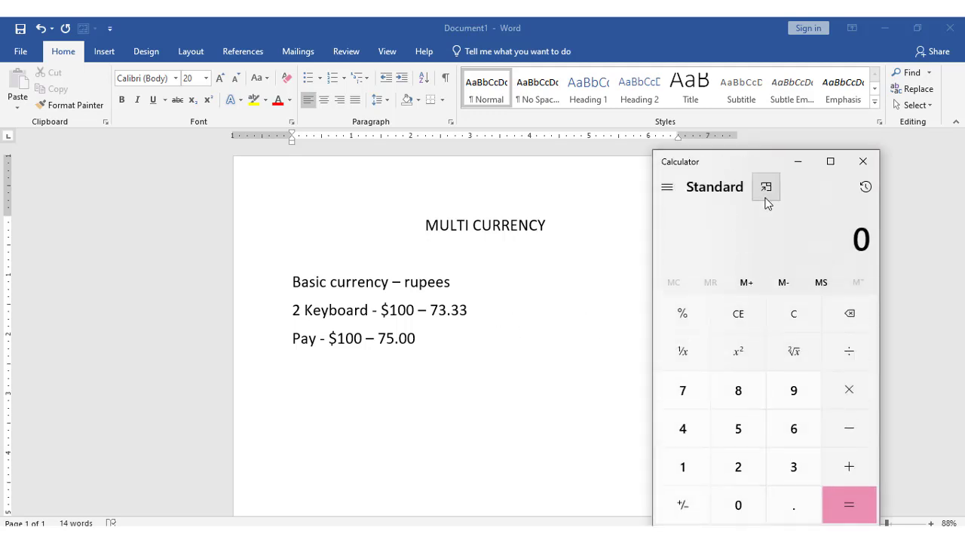
Step: Multiply 100 by 73.33 to get the keyboard purchase amount in rupees
{"action": "type", "text": "100*73."}
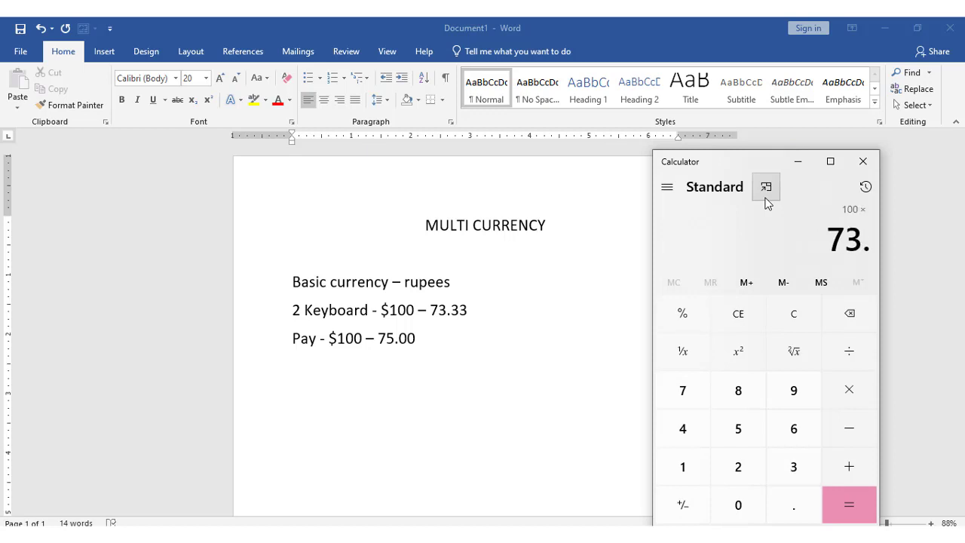
{"action": "type", "text": "33"}
{"action": "key", "text": "Return"}
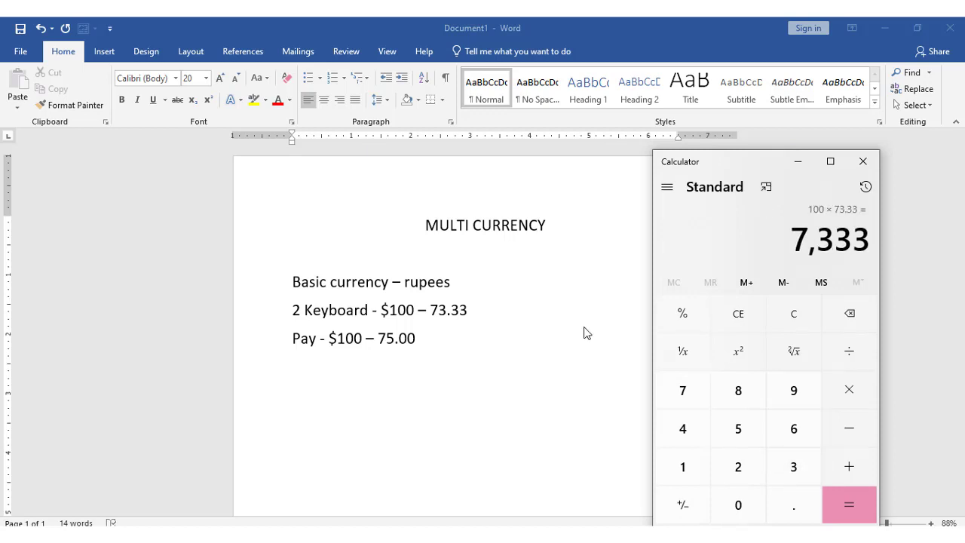
Step: Switch to Word and append "- 7333" to the end of the keyboard line
{"action": "key", "text": "alt+Tab"}
{"action": "left_click", "coordinate": [490, 314]}
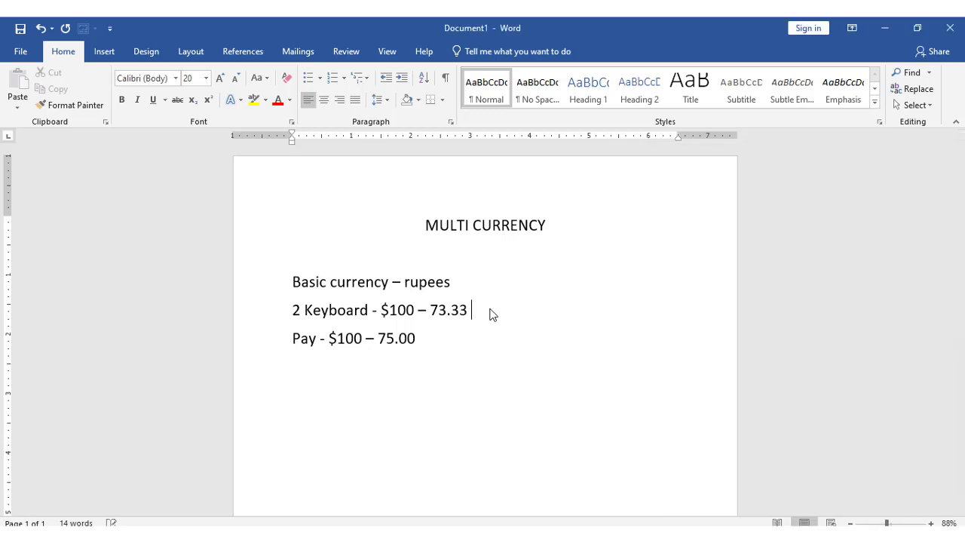
{"action": "type", "text": "- 7333"}
{"action": "left_click", "coordinate": [440, 351]}
Step: Switch to Calculator, clear the previous calculation and multiply 100 by 75
{"action": "key", "text": "alt+Tab"}
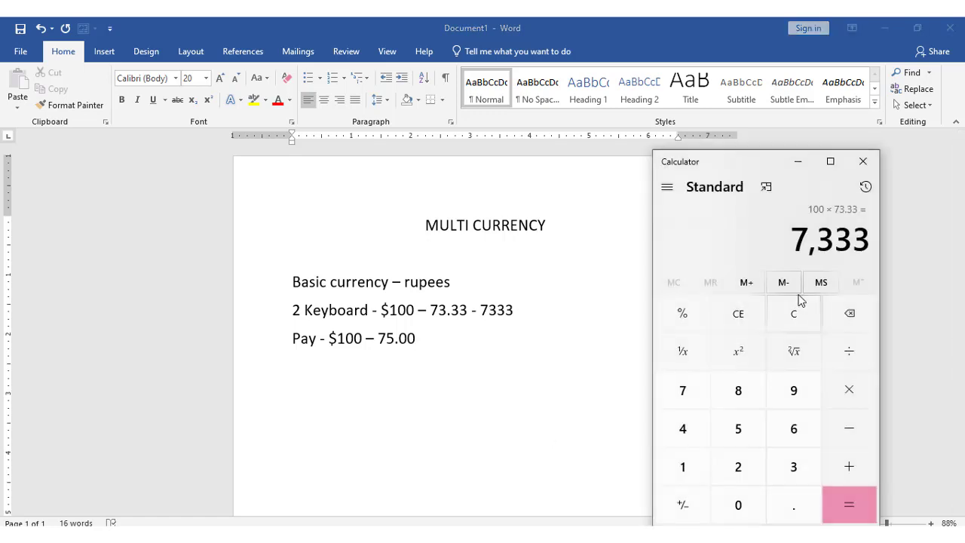
{"action": "left_click", "coordinate": [799, 299]}
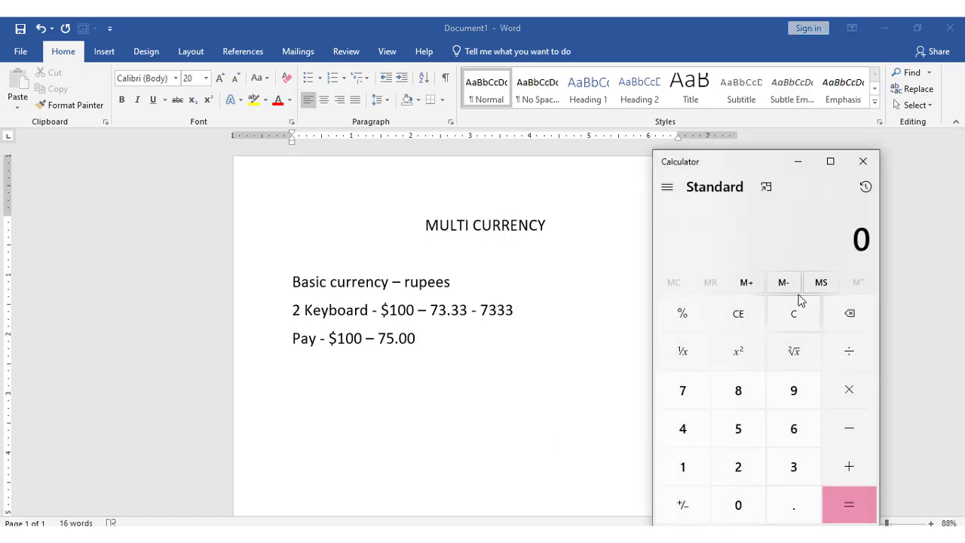
{"action": "type", "text": "100 × "}
{"action": "type", "text": "75"}
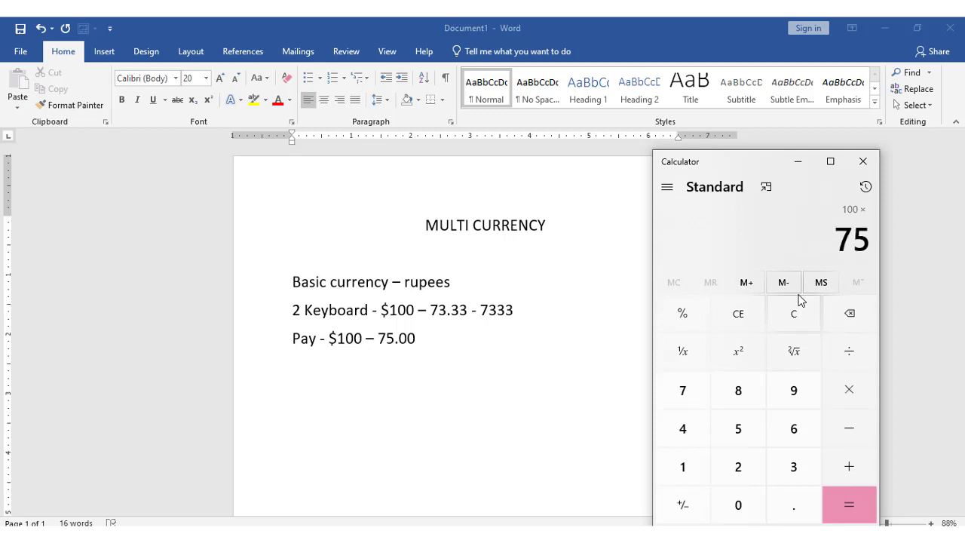
{"action": "key", "text": "Return"}
Step: Return to Word, append "– 7500" to the Pay line and start a new line below it
{"action": "left_click", "coordinate": [460, 349]}
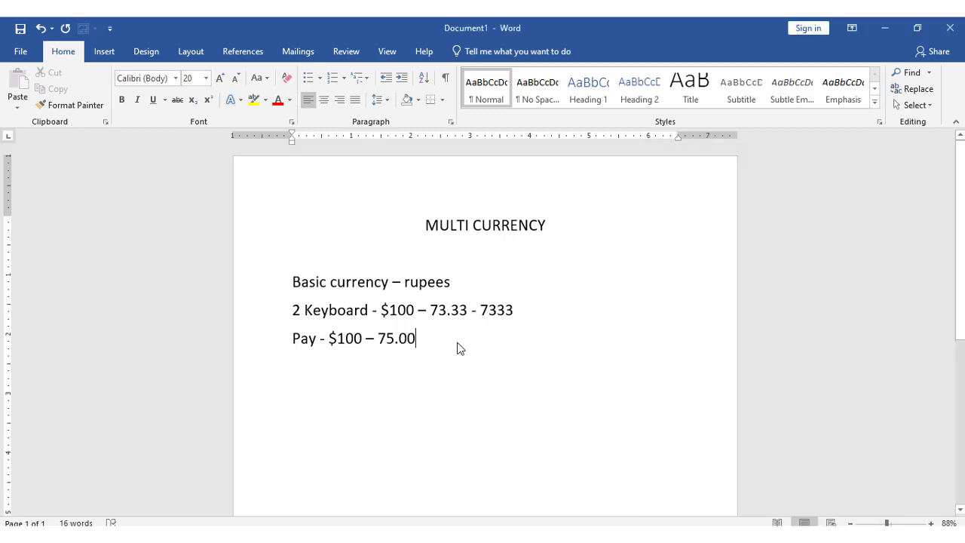
{"action": "type", "text": "- 75000"}
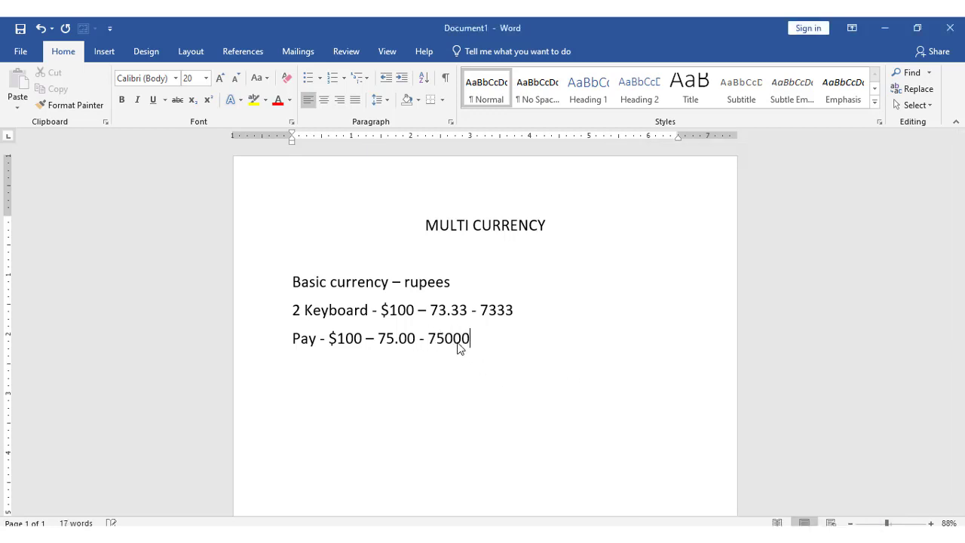
{"action": "key", "text": "BackSpace"}
{"action": "key", "text": "Return"}
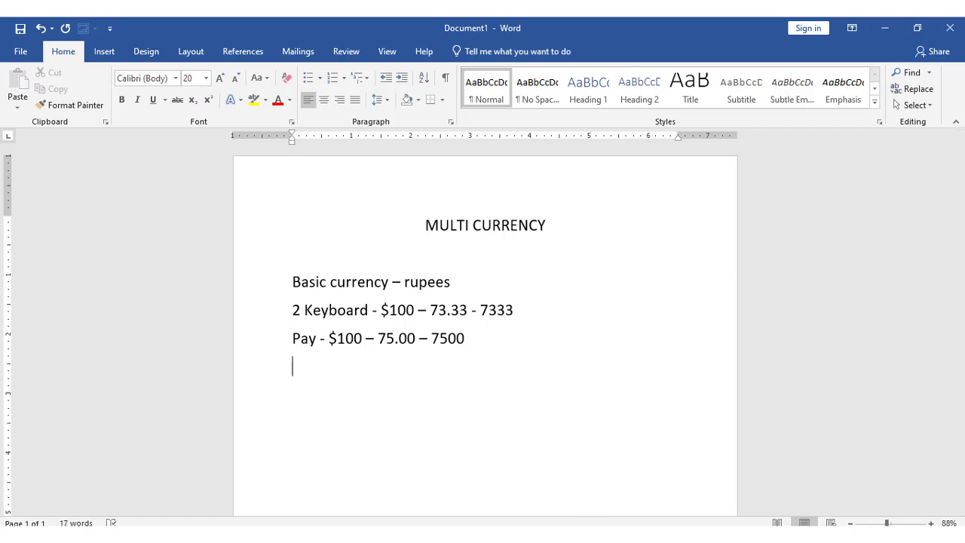
Step: Switch to Calculator, clear it and subtract 7333 from 7500
{"action": "key", "text": "alt+Tab"}
{"action": "key", "text": "Escape"}
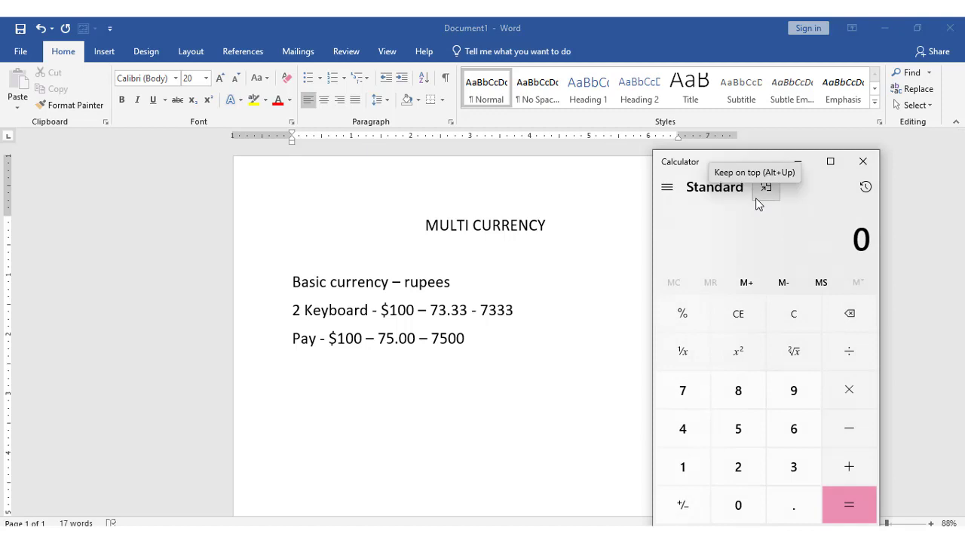
{"action": "type", "text": "7500 - 73333"}
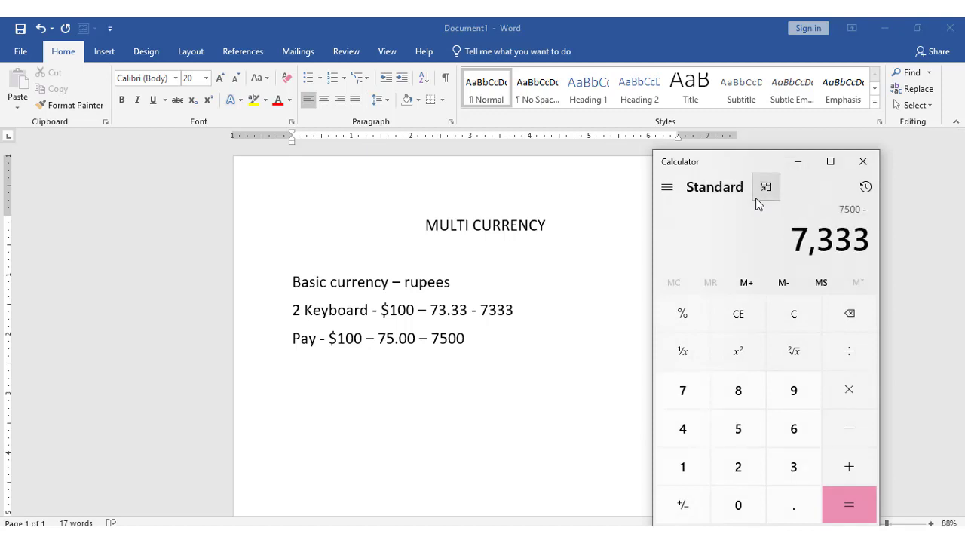
{"action": "key", "text": "Return"}
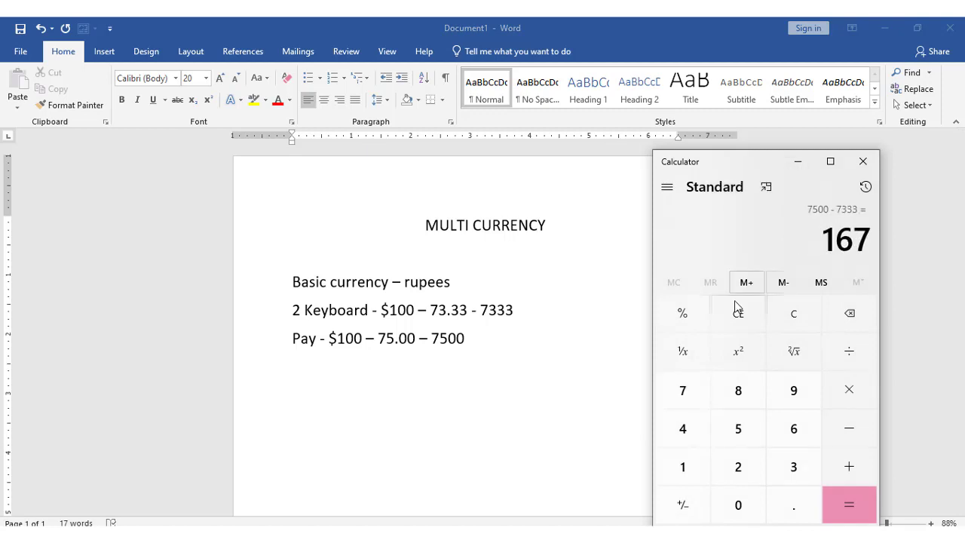
Step: Return to Word and write the line "Loss - 167" below the Pay line
{"action": "left_click", "coordinate": [489, 354]}
{"action": "type", "text": "167"}
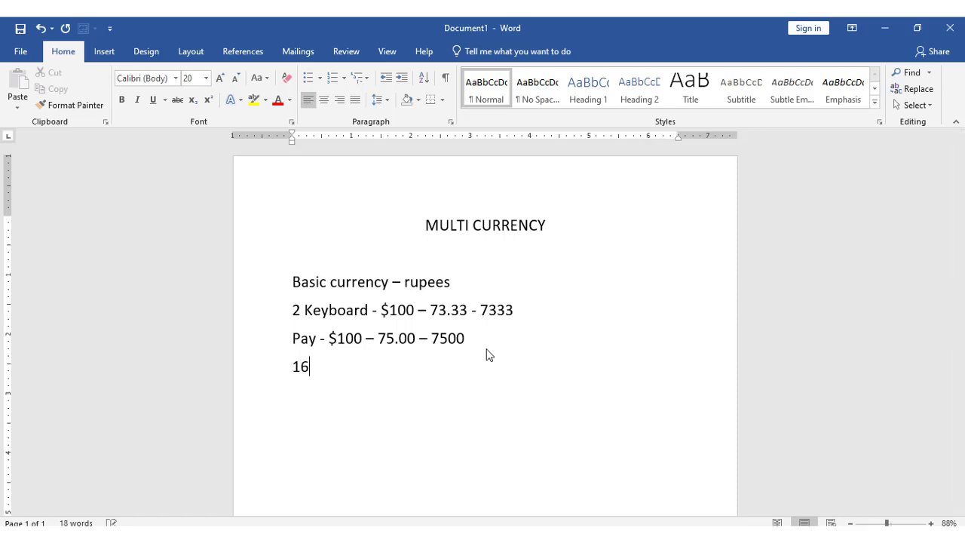
{"action": "key", "text": "Return"}
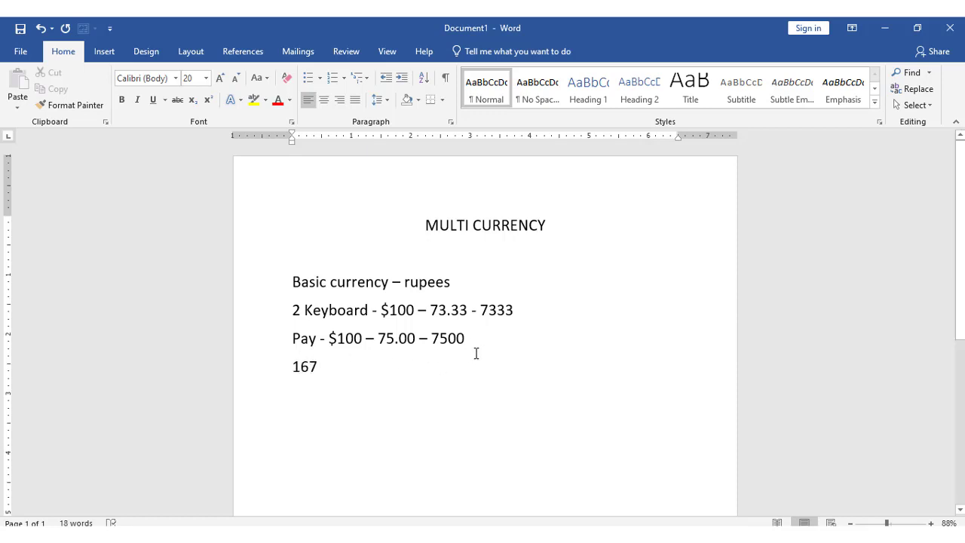
{"action": "left_click", "coordinate": [292, 367]}
{"action": "type", "text": "Loss "}
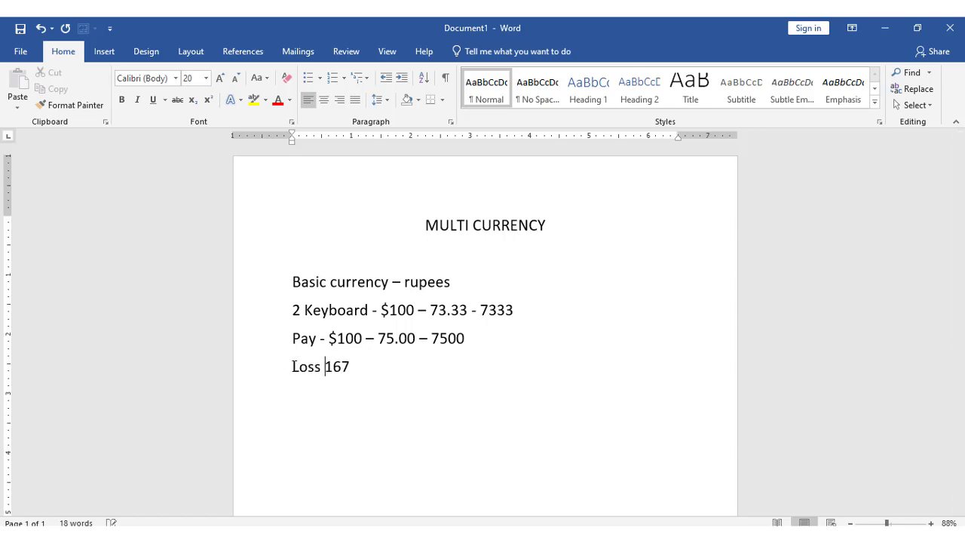
{"action": "type", "text": "-"}
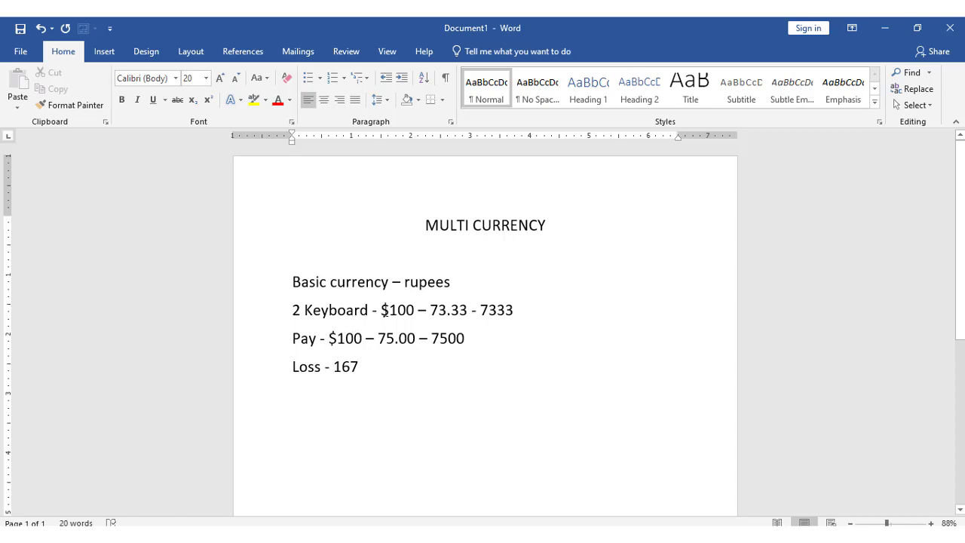
{"action": "left_click", "coordinate": [383, 310]}
{"action": "left_click_drag", "start_coordinate": [293, 366], "coordinate": [378, 364]}
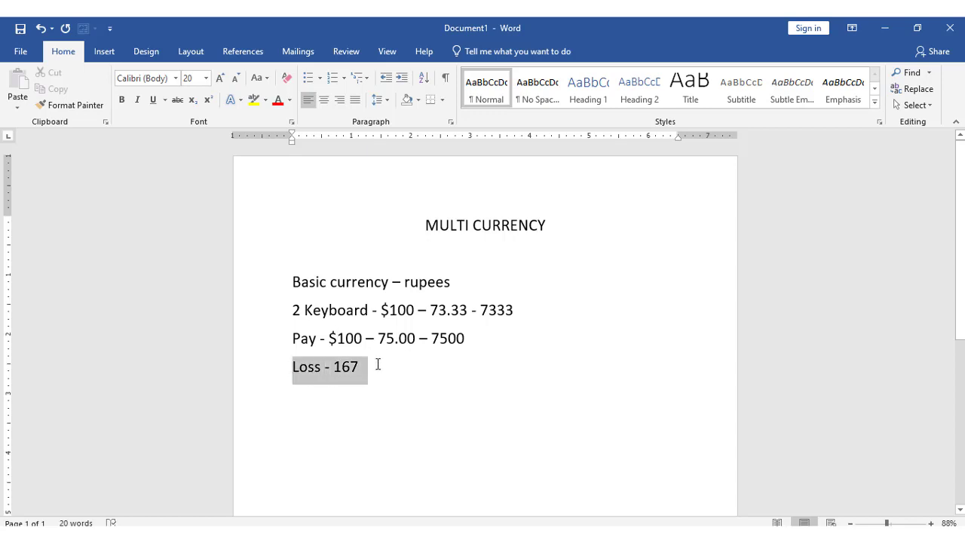
{"action": "left_click", "coordinate": [377, 379]}
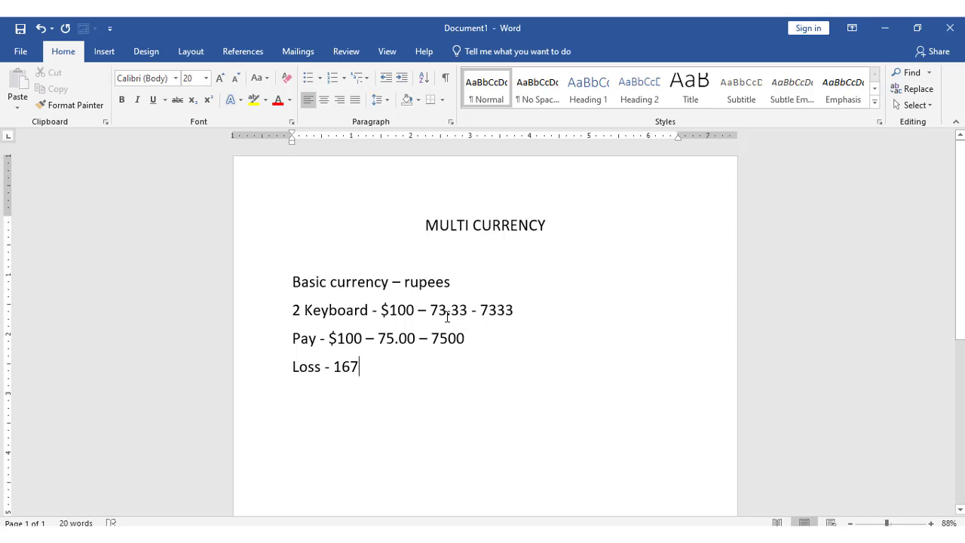
Step: Rewrite the values after "$100 –" on the Pay line as "$100 – 70 - 7000"
{"action": "left_click_drag", "start_coordinate": [382, 337], "coordinate": [469, 336]}
{"action": "type", "text": "70"}
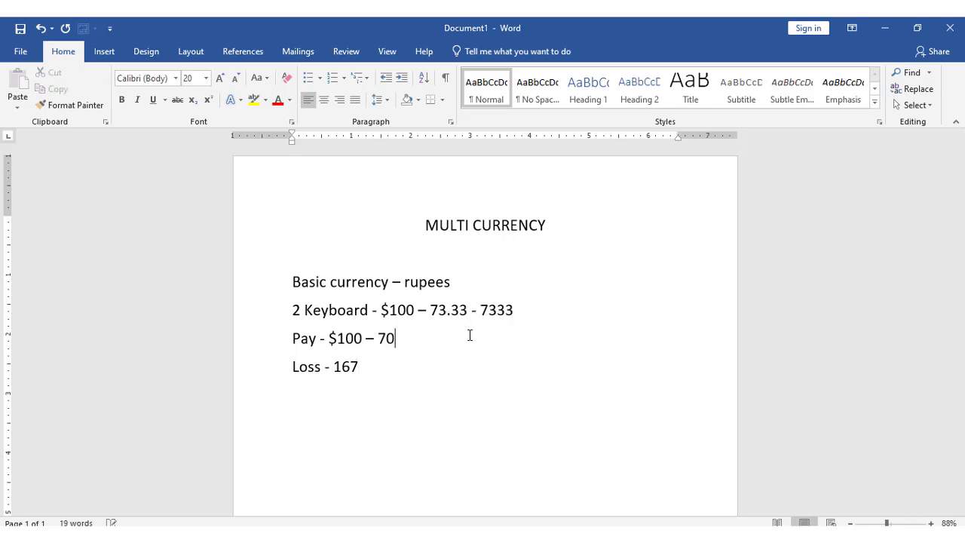
{"action": "type", "text": "-"}
{"action": "key", "text": "BackSpace"}
{"action": "key", "text": "BackSpace"}
{"action": "key", "text": "BackSpace"}
{"action": "type", "text": "$100 - "}
{"action": "type", "text": "70 - "}
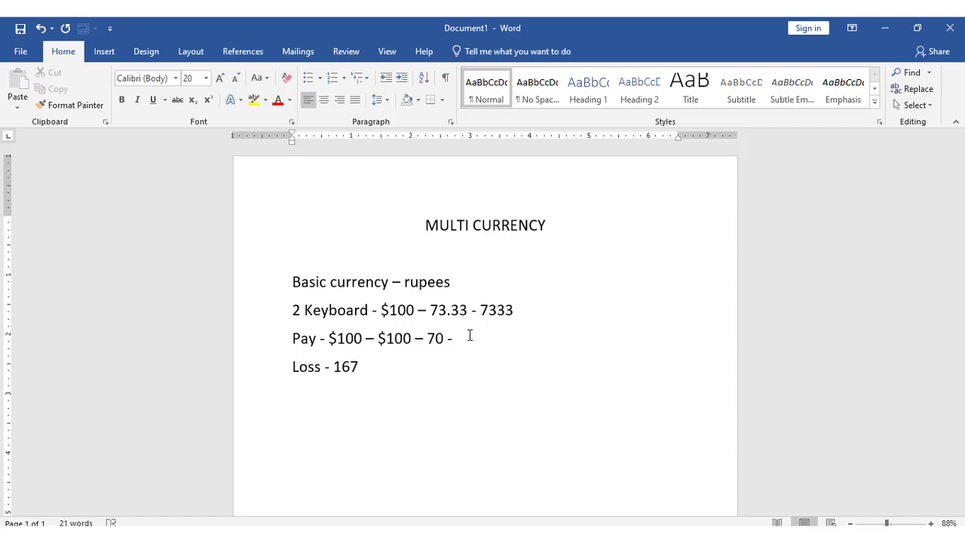
{"action": "type", "text": "7000"}
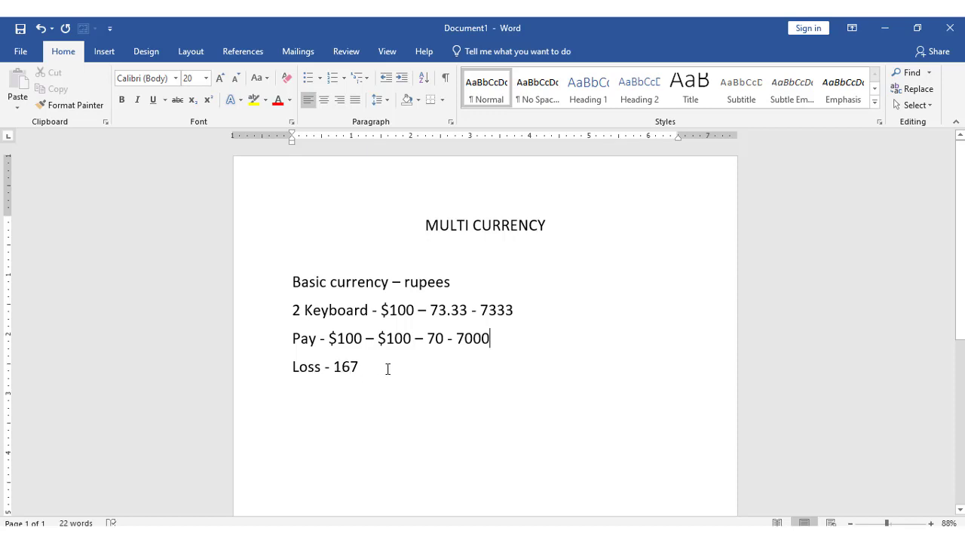
Step: Add the line "Gain – 333" below the Loss line
{"action": "left_click", "coordinate": [387, 369]}
{"action": "key", "text": "Return"}
{"action": "type", "text": "gain -"}
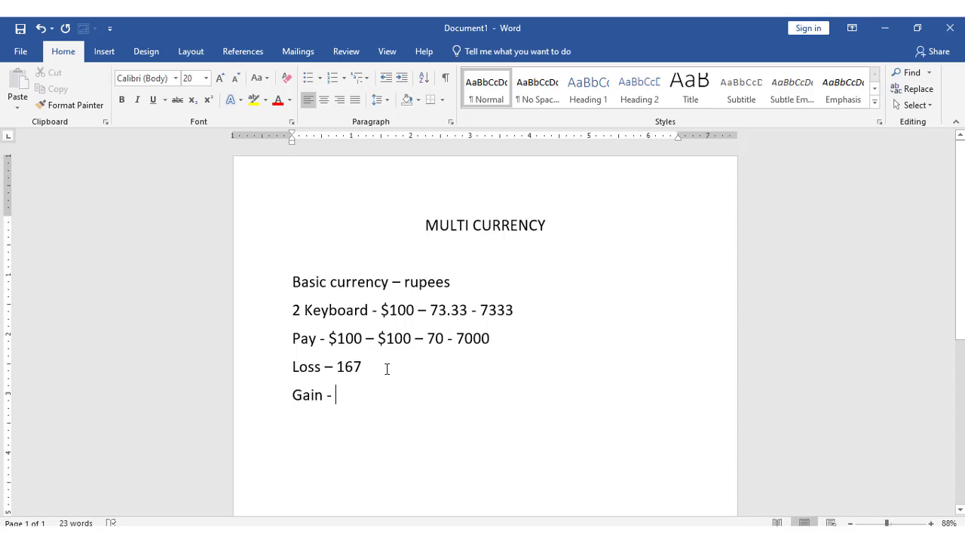
{"action": "type", "text": " 333"}
{"action": "key", "text": "Return"}
{"action": "mouse_move", "coordinate": [293, 370]}
{"action": "left_mouse_down"}
{"action": "mouse_move", "coordinate": [369, 376]}
{"action": "mouse_move", "coordinate": [293, 376]}
{"action": "left_mouse_up"}
{"action": "left_click", "coordinate": [363, 367]}
{"action": "left_click", "coordinate": [323, 374]}
{"action": "key", "text": "End"}
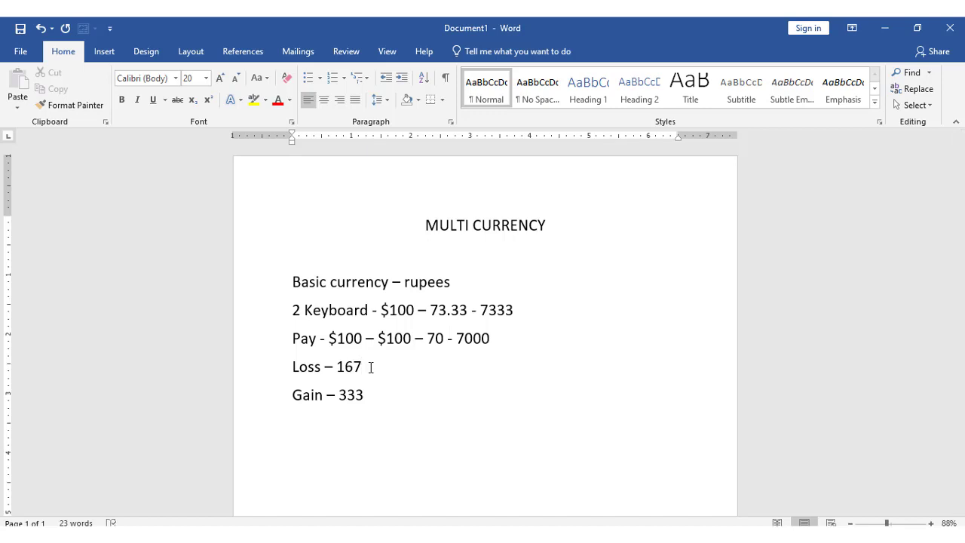
{"action": "left_click", "coordinate": [362, 397]}
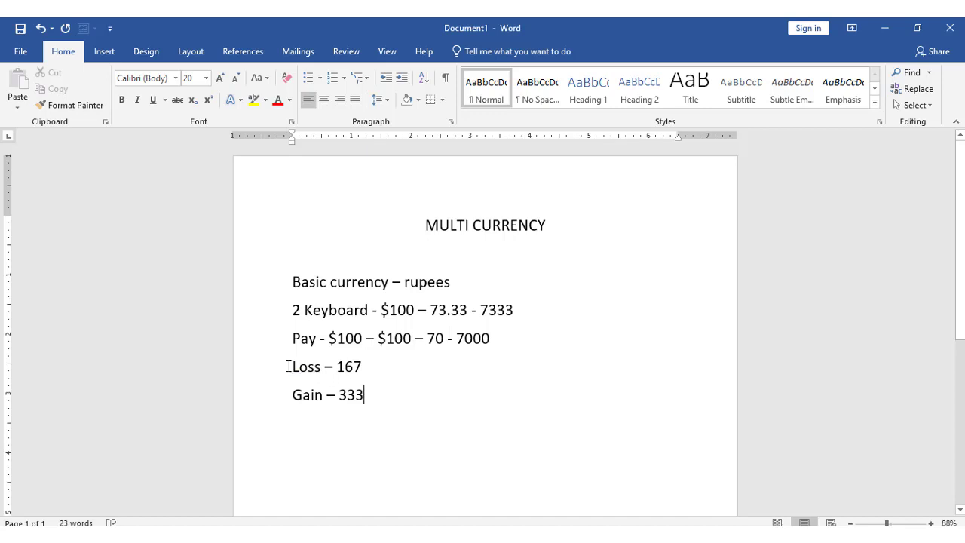
{"action": "left_click", "coordinate": [387, 313]}
{"action": "left_click", "coordinate": [389, 340]}
{"action": "left_click_drag", "start_coordinate": [331, 342], "coordinate": [515, 344]}
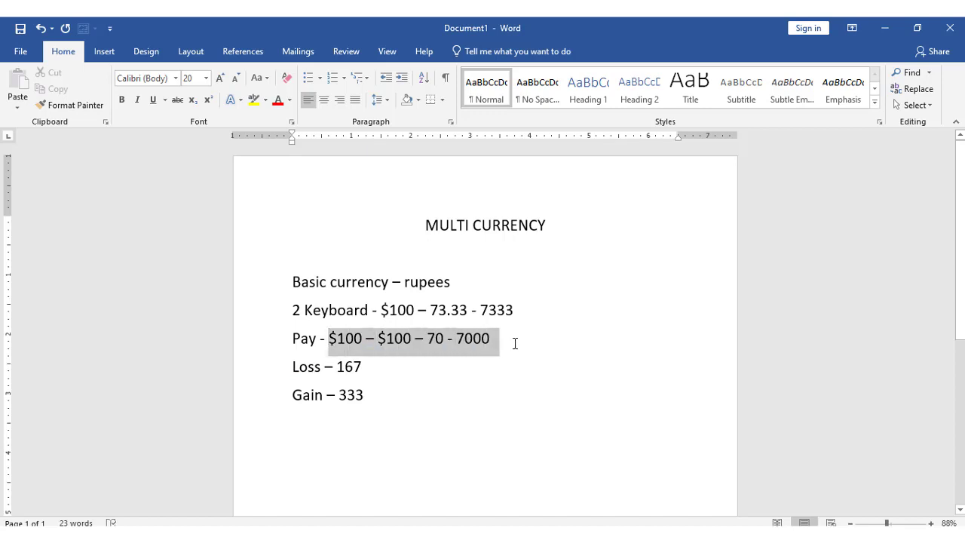
{"action": "left_click", "coordinate": [468, 366]}
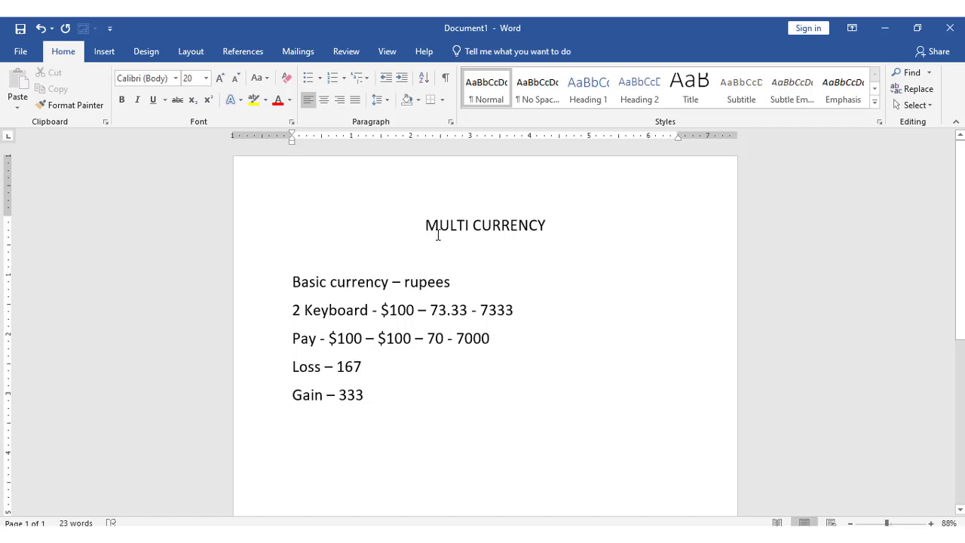
Step: Close the Calculator and switch to Tally.ERP 9
{"action": "left_click", "coordinate": [596, 535]}
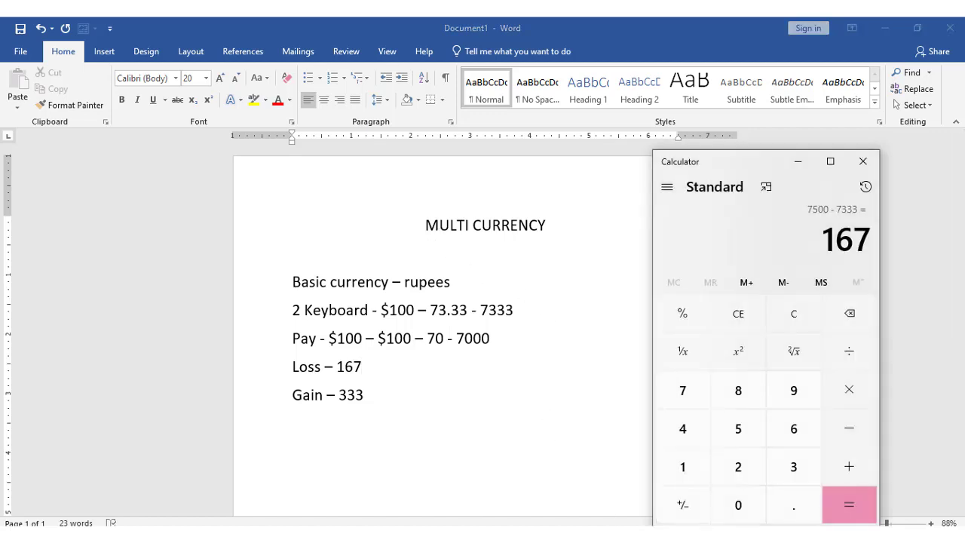
{"action": "left_click", "coordinate": [862, 161]}
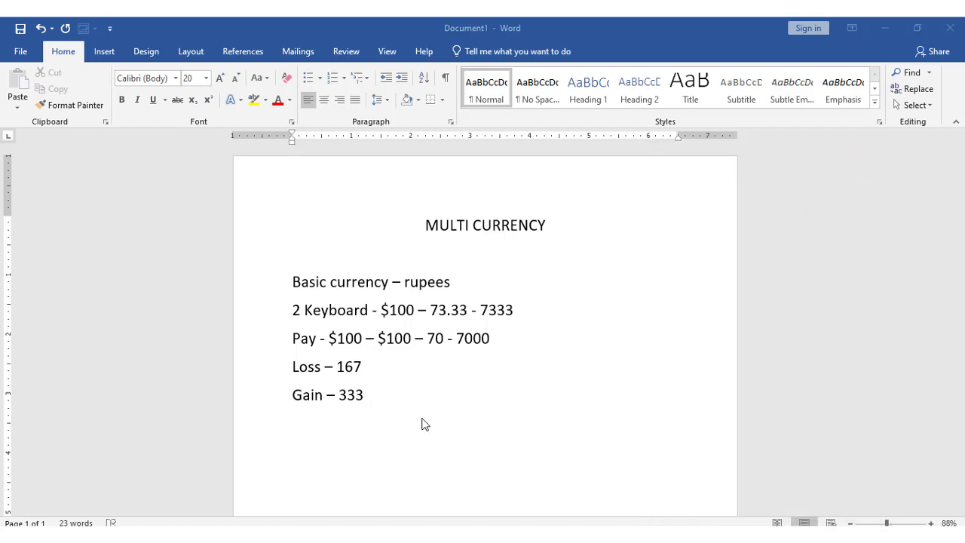
{"action": "left_click", "coordinate": [372, 392]}
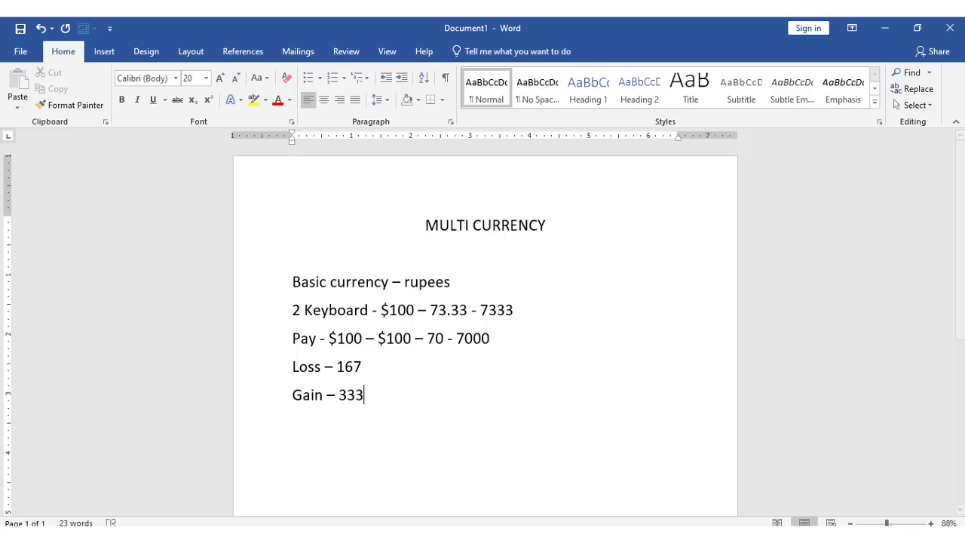
{"action": "mouse_move", "coordinate": [503, 537]}
{"action": "left_click", "coordinate": [503, 482]}
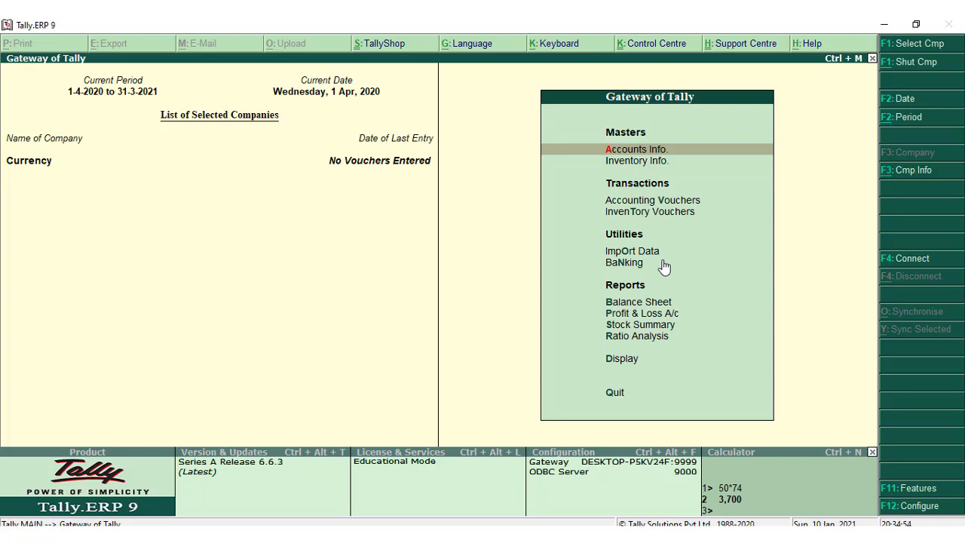
Step: Enable multi-currency in the company's accounting features, accept the change and return to the Gateway of Tally
{"action": "key", "text": "F11"}
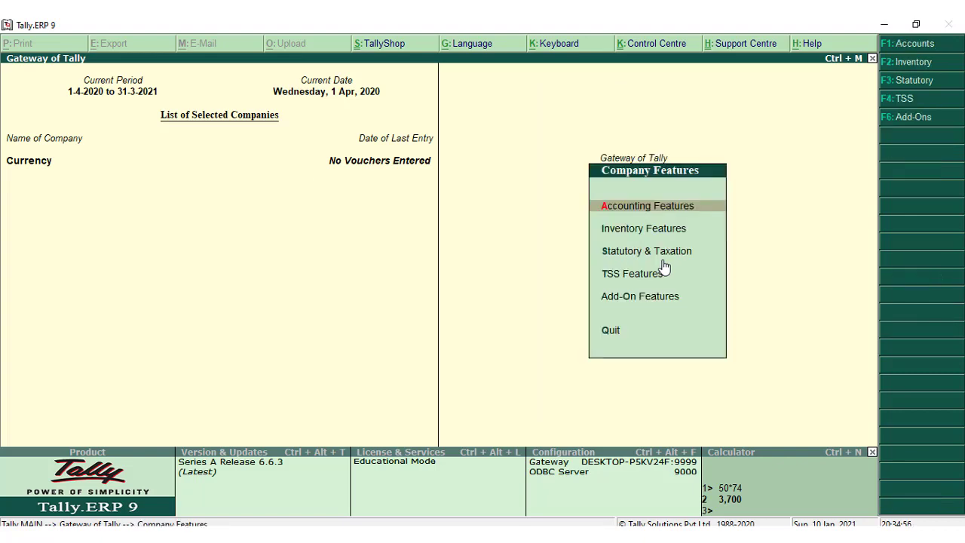
{"action": "key", "text": "Return"}
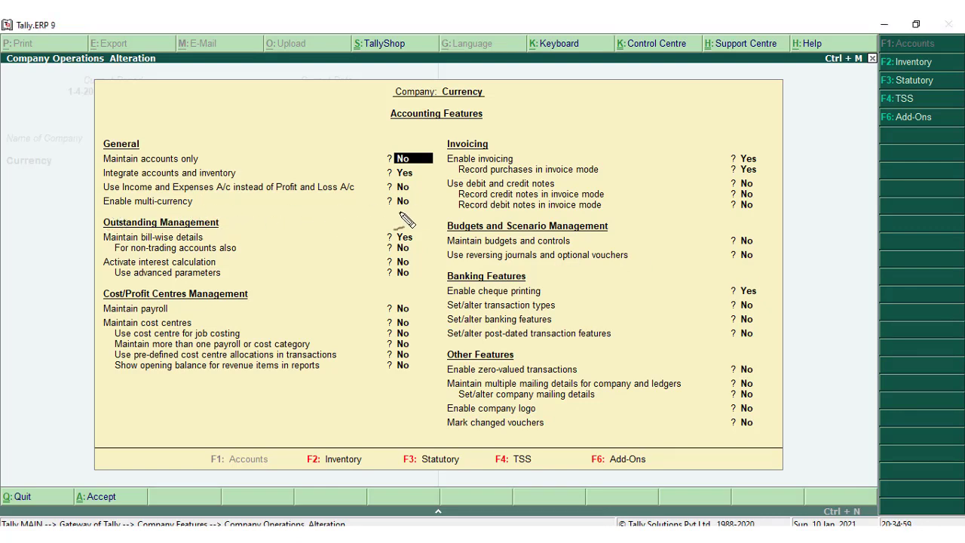
{"action": "mouse_move", "coordinate": [391, 194]}
{"action": "left_mouse_down"}
{"action": "mouse_move", "coordinate": [380, 207]}
{"action": "mouse_move", "coordinate": [408, 220]}
{"action": "mouse_move", "coordinate": [411, 199]}
{"action": "mouse_move", "coordinate": [386, 192]}
{"action": "left_mouse_up"}
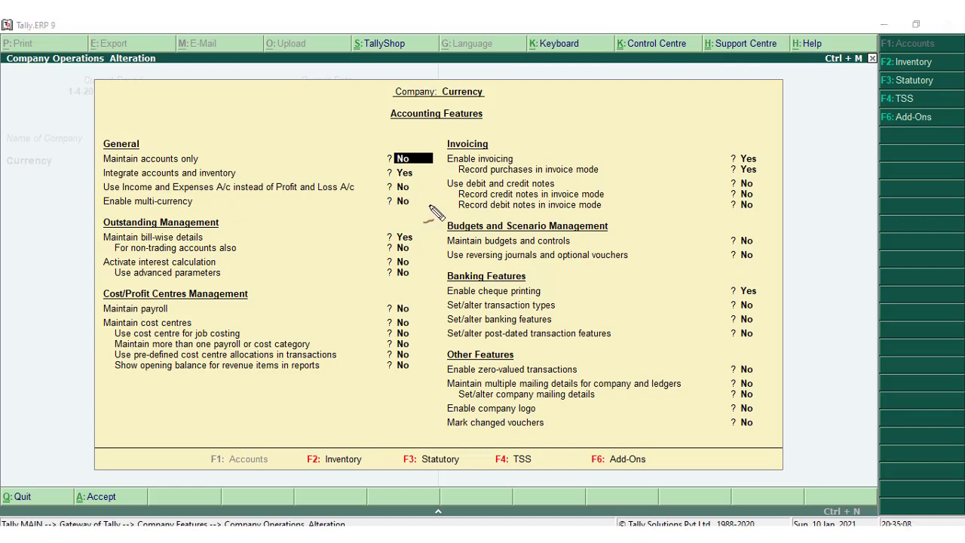
{"action": "left_click", "coordinate": [414, 202]}
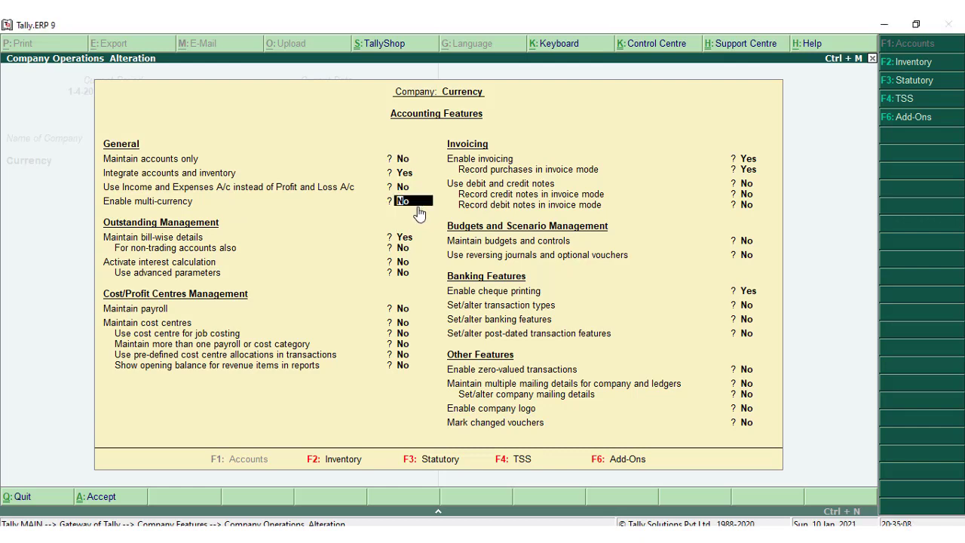
{"action": "type", "text": "y"}
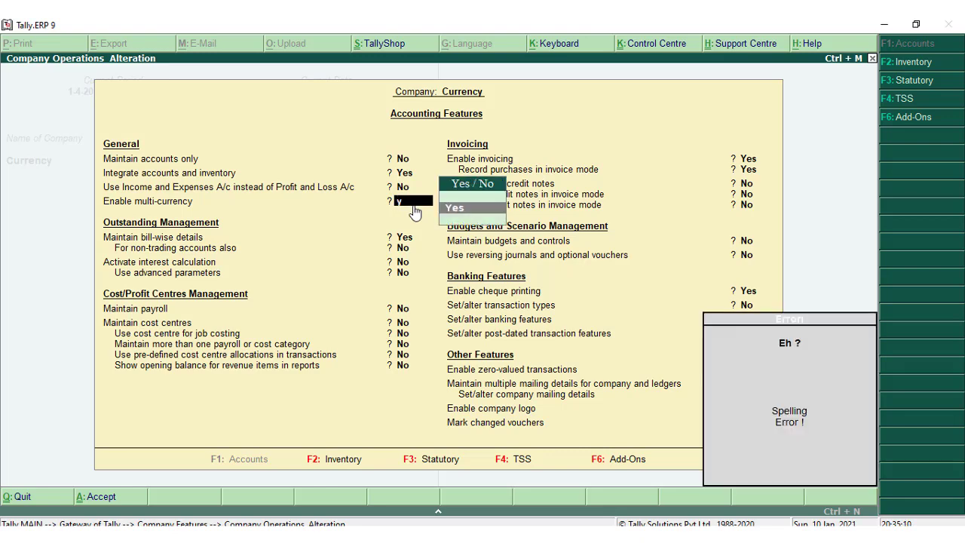
{"action": "key", "text": "Return"}
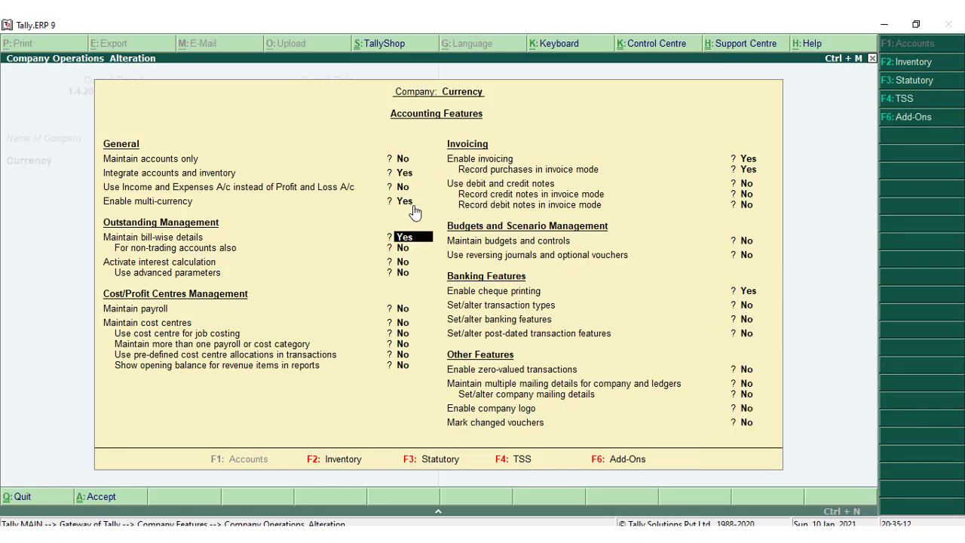
{"action": "key", "text": "ctrl+a"}
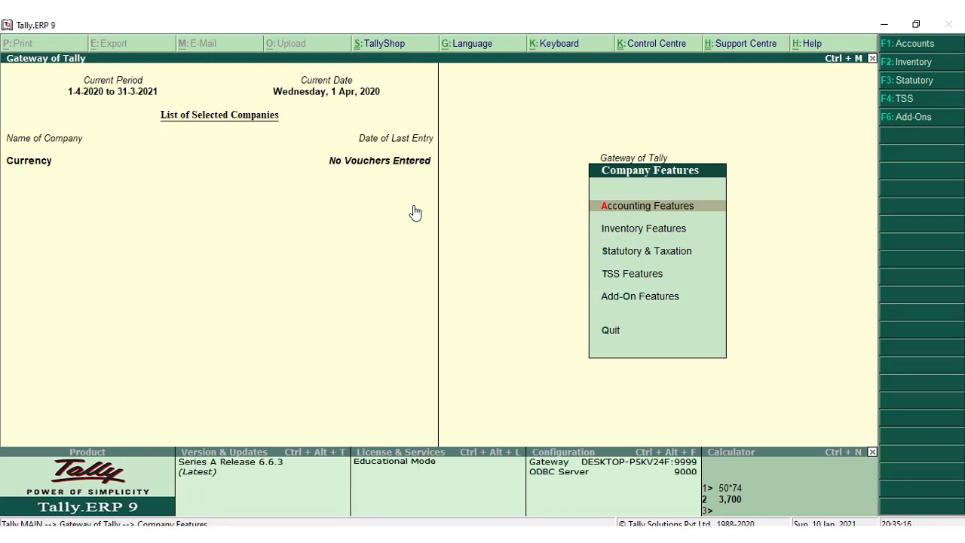
{"action": "key", "text": "Escape"}
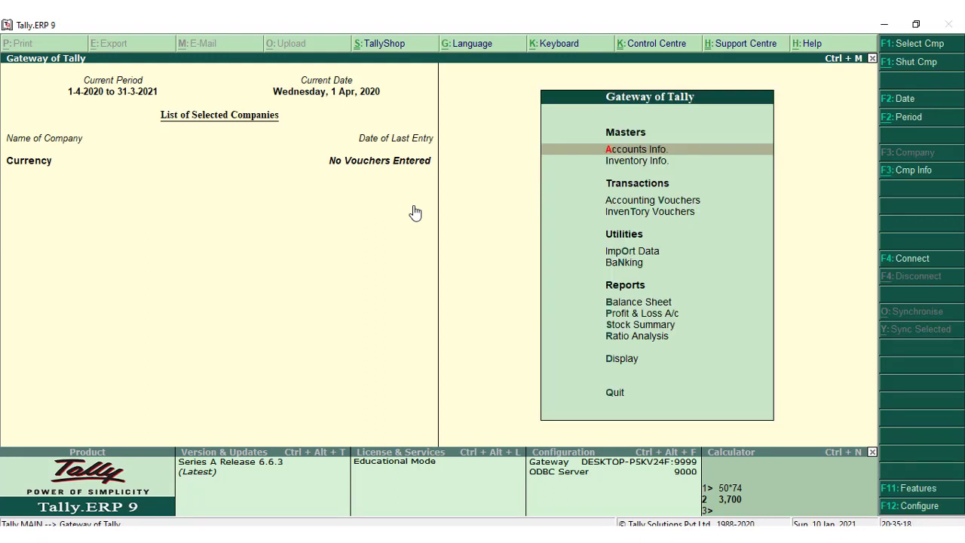
Step: Open the creation form for a new currency in the accounts masters
{"action": "key", "text": "Return"}
{"action": "key", "text": "Down"}
{"action": "key", "text": "Down"}
{"action": "key", "text": "Return"}
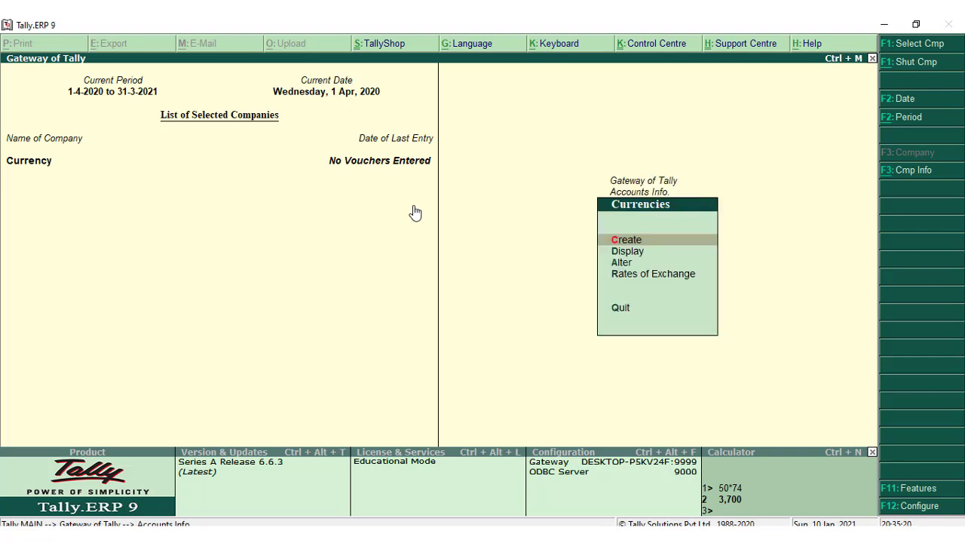
{"action": "key", "text": "Return"}
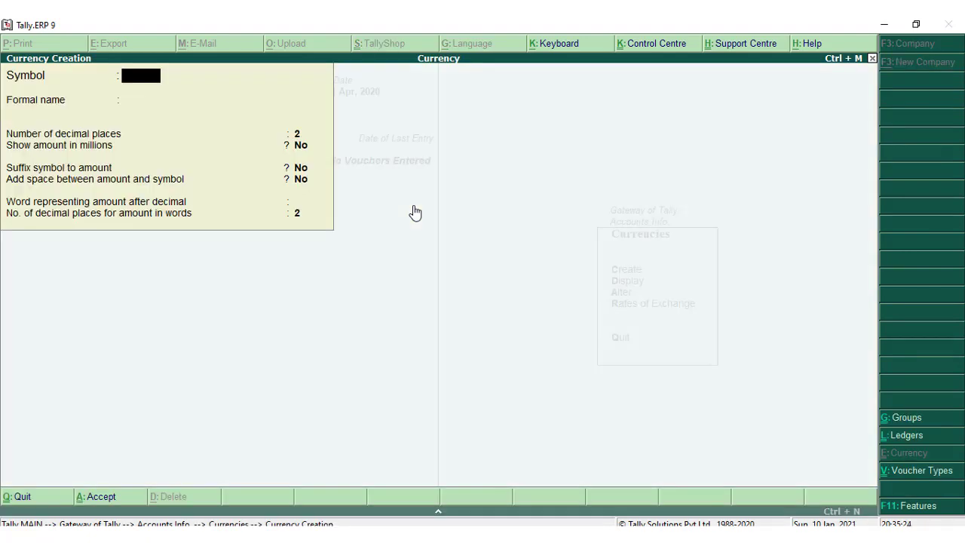
{"action": "type", "text": "$"}
{"action": "key", "text": "BackSpace"}
{"action": "type", "text": "128"}
{"action": "key", "text": "BackSpace"}
{"action": "key", "text": "BackSpace"}
{"action": "key", "text": "BackSpace"}
{"action": "type", "text": "€"}
{"action": "key", "text": "BackSpace"}
Step: Give the new currency the symbol $ and the formal name USD
{"action": "type", "text": "$"}
{"action": "key", "text": "Return"}
{"action": "type", "text": "USD"}
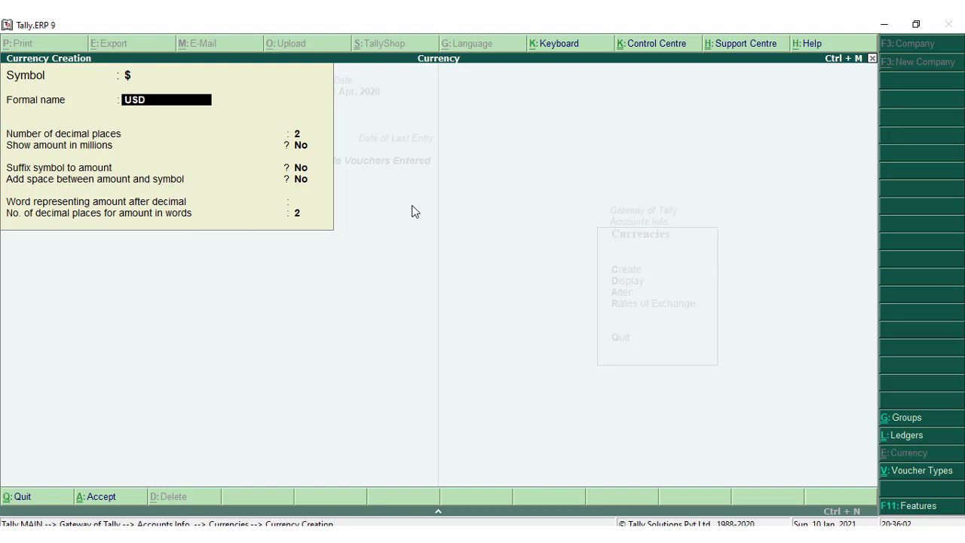
{"action": "key", "text": "Return"}
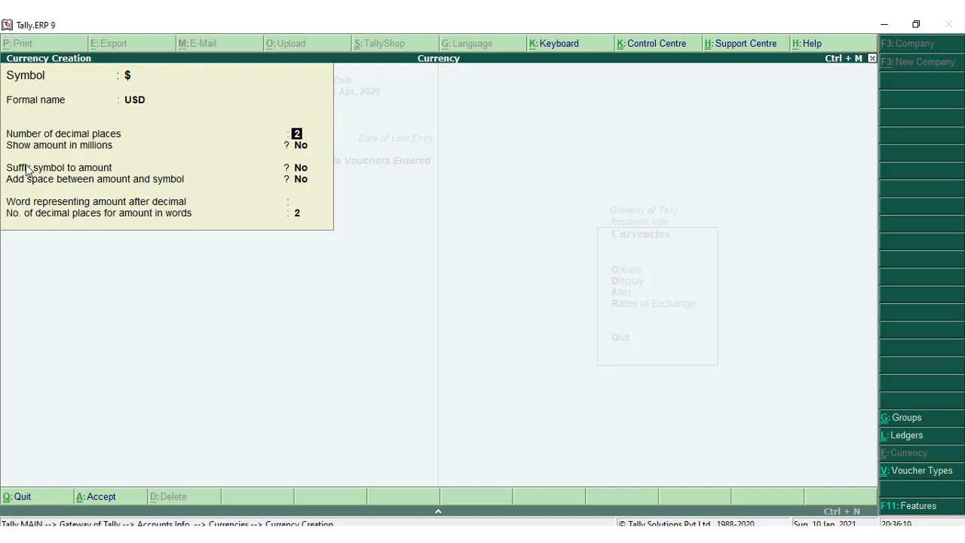
Step: Add a space between amount and symbol, set the word after the decimal to "pound", keep the other defaults and save the currency
{"action": "key", "text": "Return"}
{"action": "key", "text": "Return"}
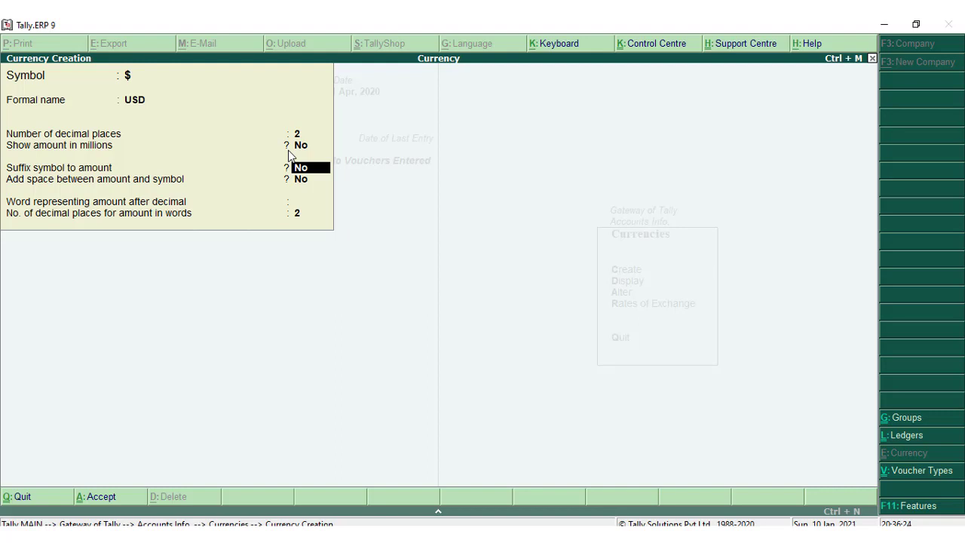
{"action": "key", "text": "Return"}
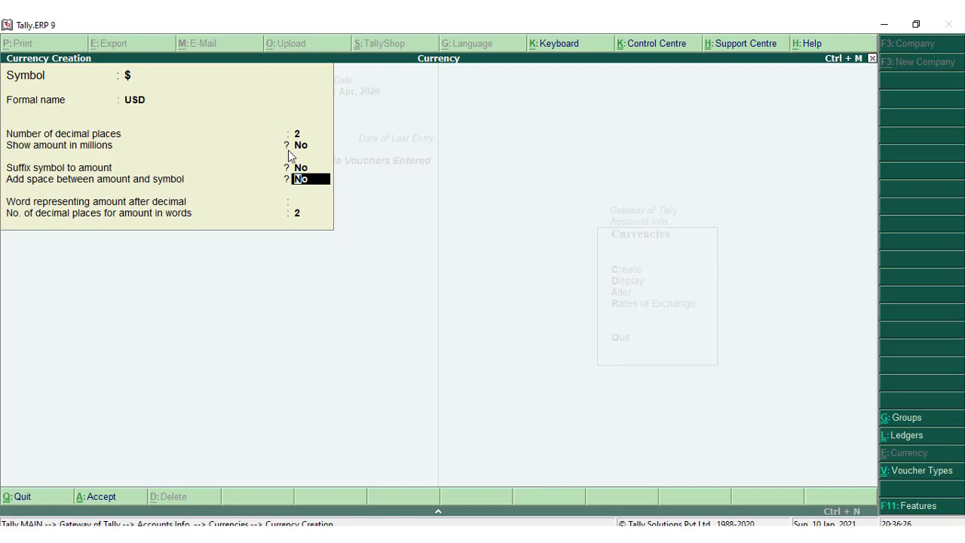
{"action": "type", "text": "y"}
{"action": "key", "text": "Return"}
{"action": "key", "text": "Return"}
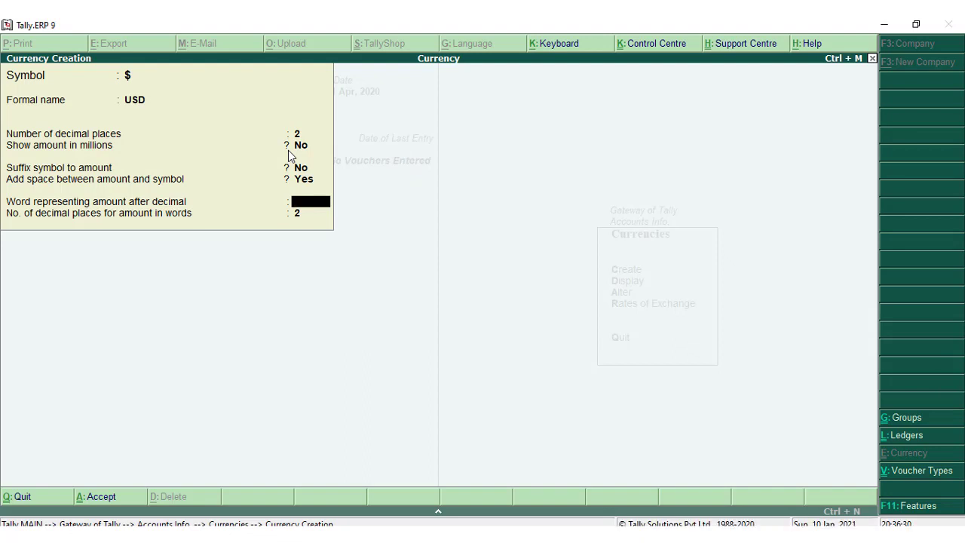
{"action": "type", "text": "pound"}
{"action": "key", "text": "Return"}
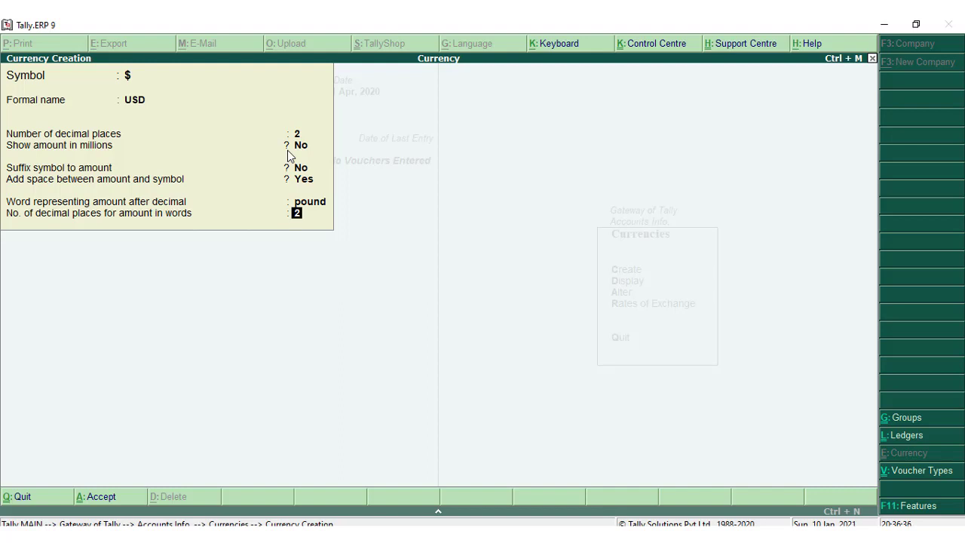
{"action": "key", "text": "Return"}
{"action": "key", "text": "Return"}
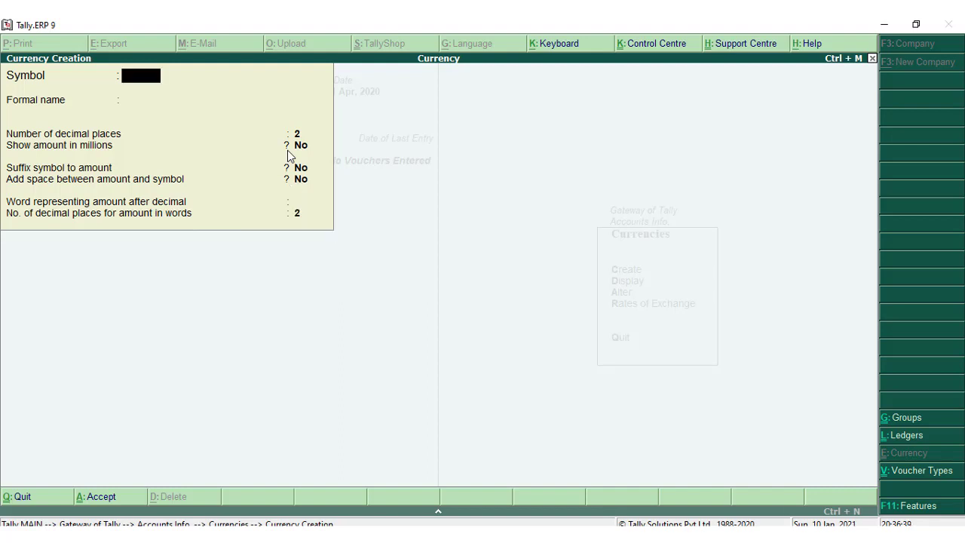
Step: Leave currency creation and set the USD standard rate of exchange to 73.33 for 1-Apr-2020
{"action": "key", "text": "Escape"}
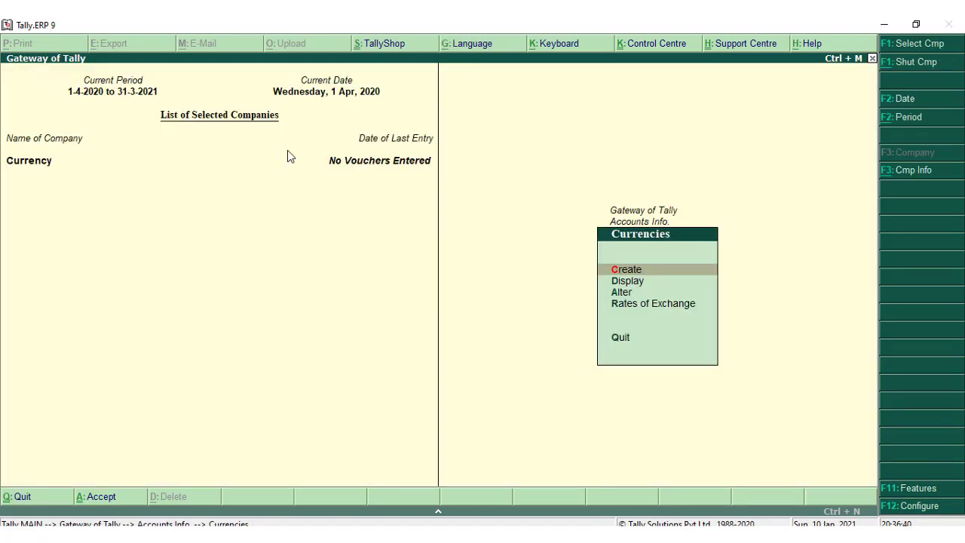
{"action": "key", "text": "Down"}
{"action": "key", "text": "Down"}
{"action": "key", "text": "Down"}
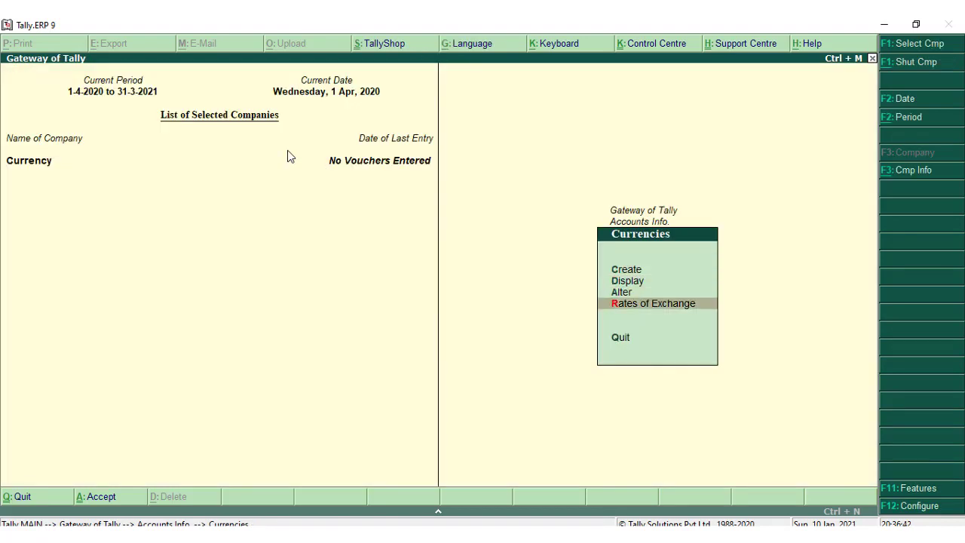
{"action": "key", "text": "Return"}
{"action": "key", "text": "Return"}
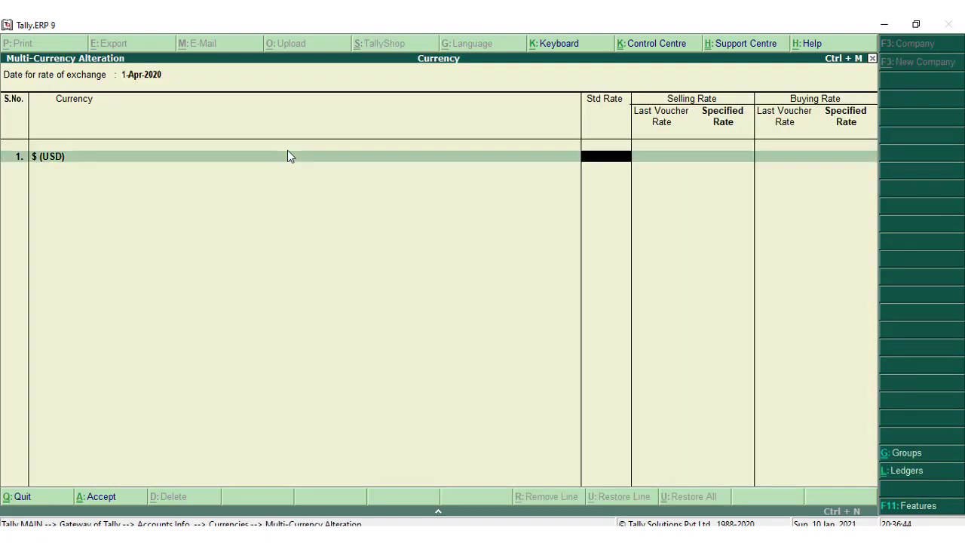
{"action": "type", "text": "73.33"}
{"action": "key", "text": "Return"}
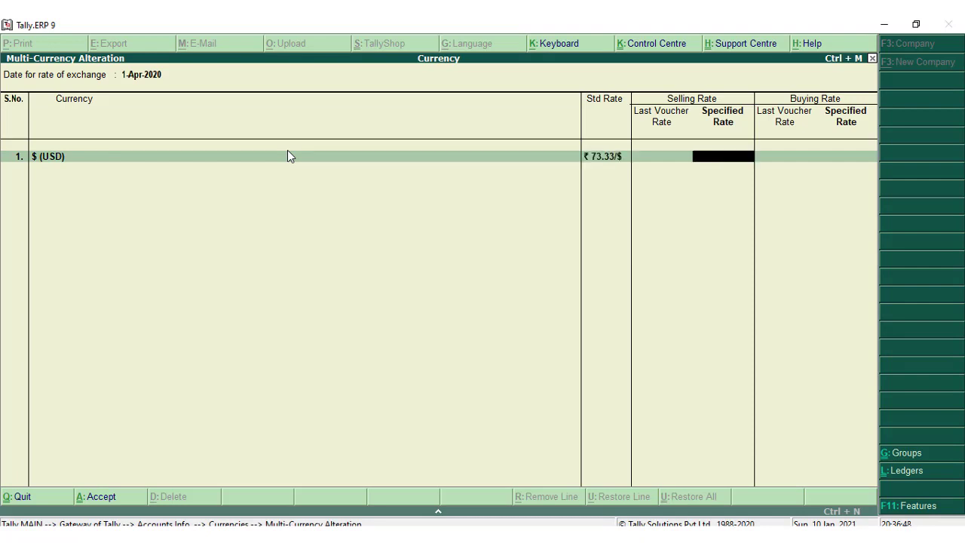
{"action": "key", "text": "BackSpace"}
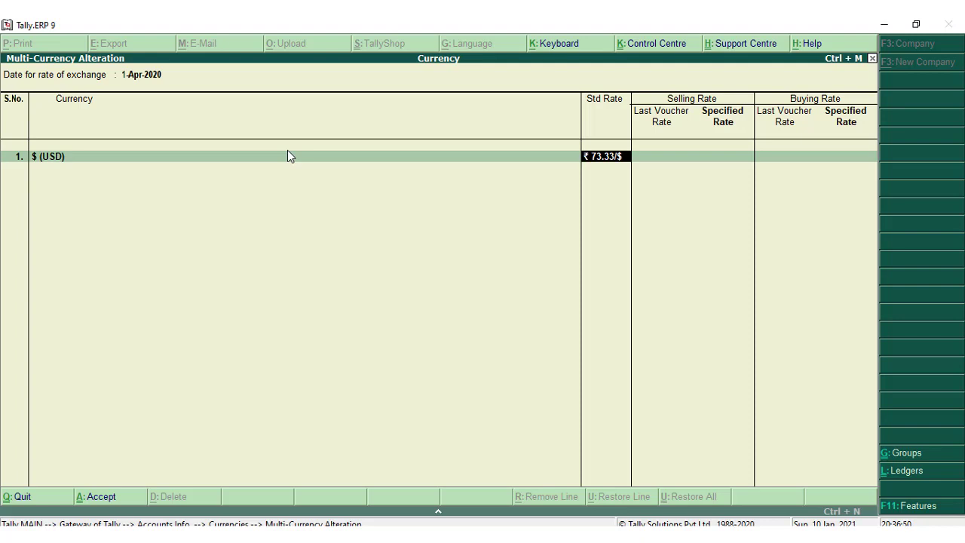
{"action": "key", "text": "Return"}
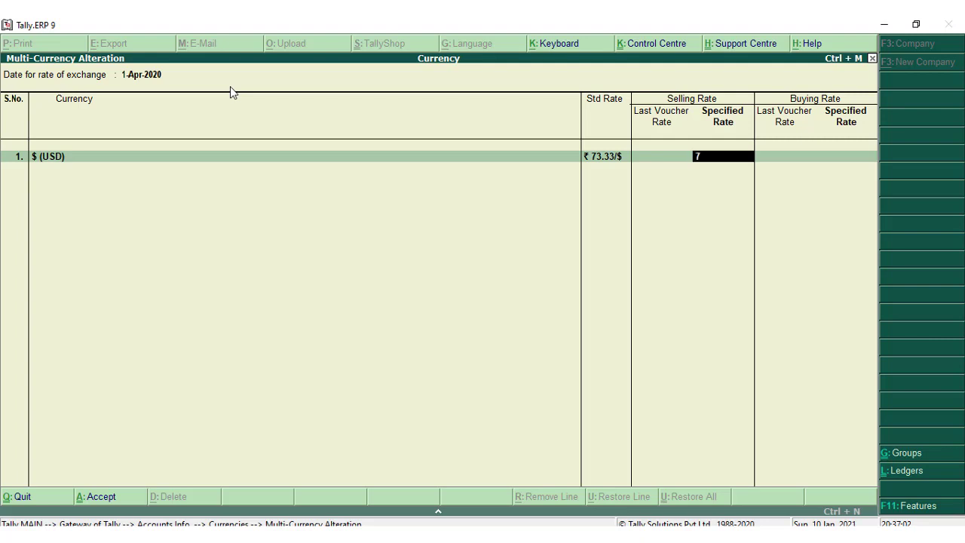
Step: Set the USD specified selling rate to 74 and the specified buying rate to 73.33, and save the exchange rates
{"action": "type", "text": "2"}
{"action": "key", "text": "Return"}
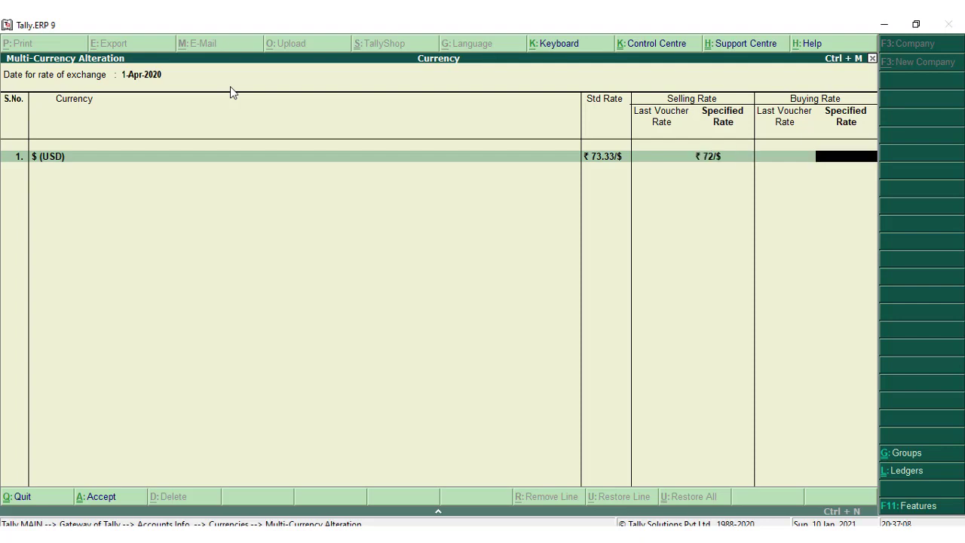
{"action": "key", "text": "BackSpace"}
{"action": "type", "text": "74"}
{"action": "key", "text": "Return"}
{"action": "type", "text": "73.33"}
{"action": "key", "text": "Return"}
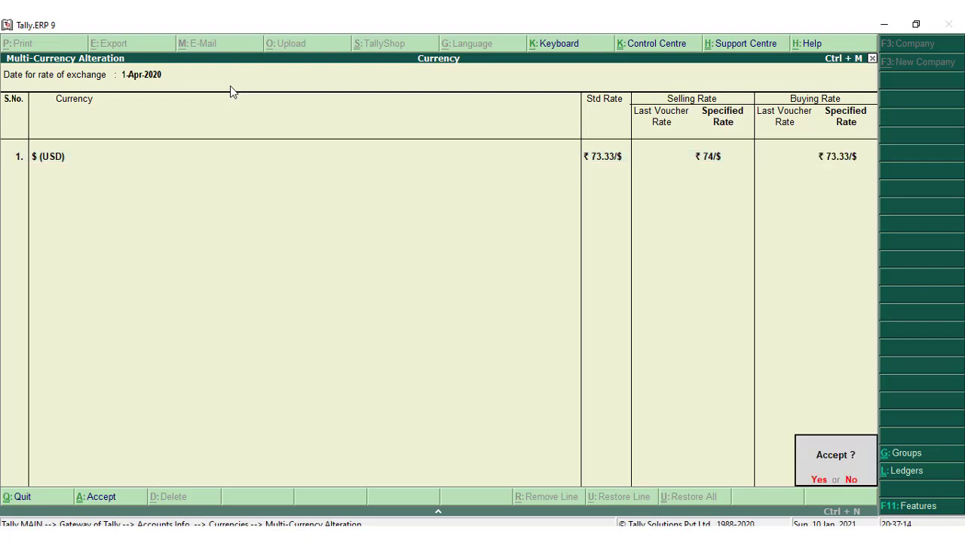
{"action": "key", "text": "Return"}
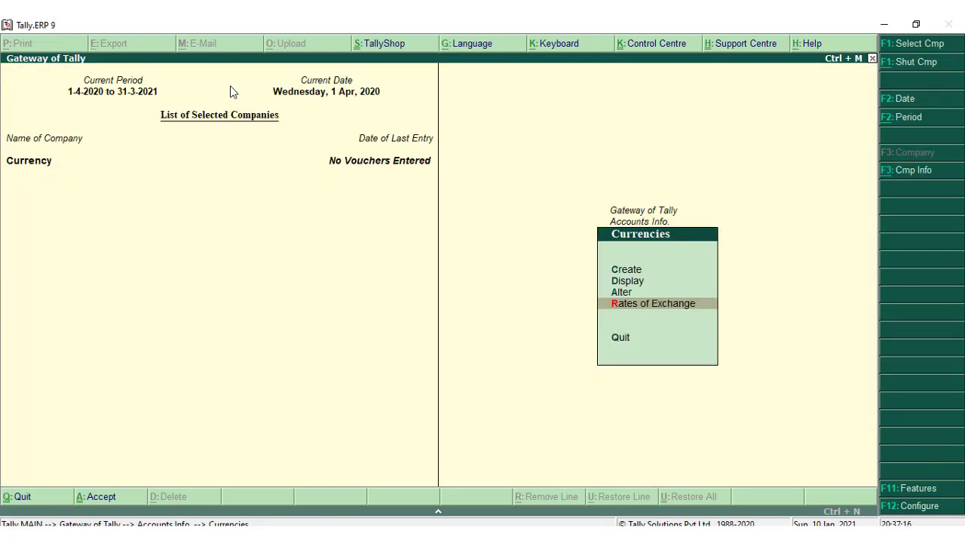
Step: Leave the currency masters and start a new purchase voucher with the supplier invoice number left blank
{"action": "key", "text": "Escape"}
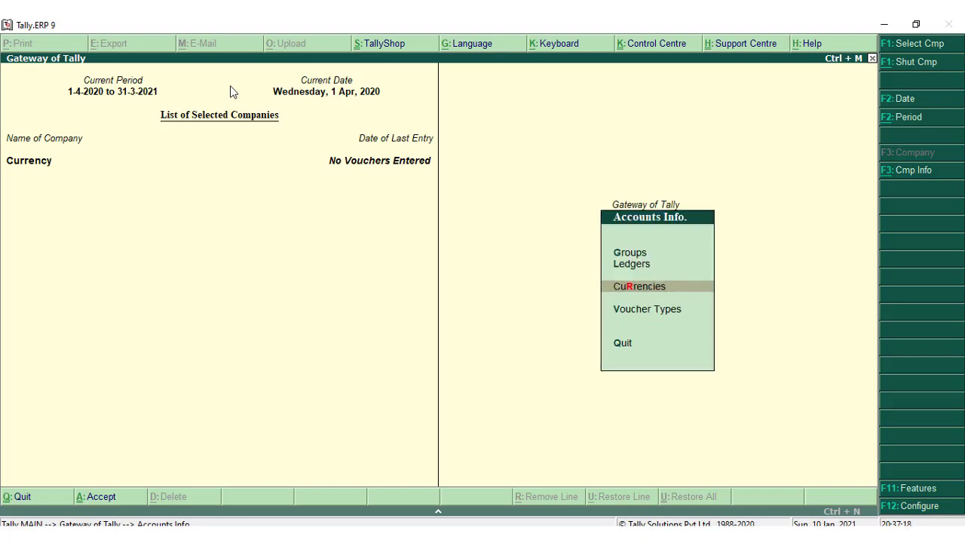
{"action": "key", "text": "Escape"}
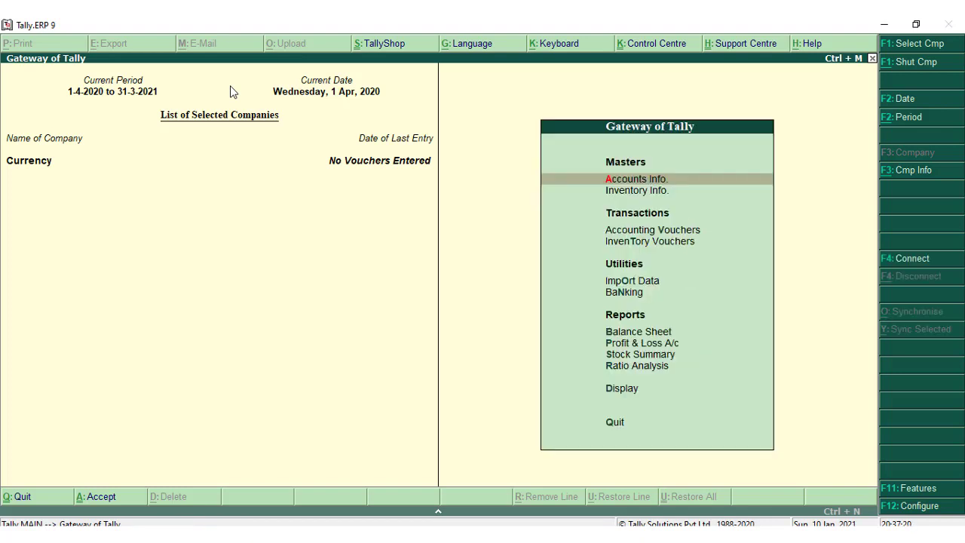
{"action": "key", "text": "Down"}
{"action": "key", "text": "Down"}
{"action": "key", "text": "Return"}
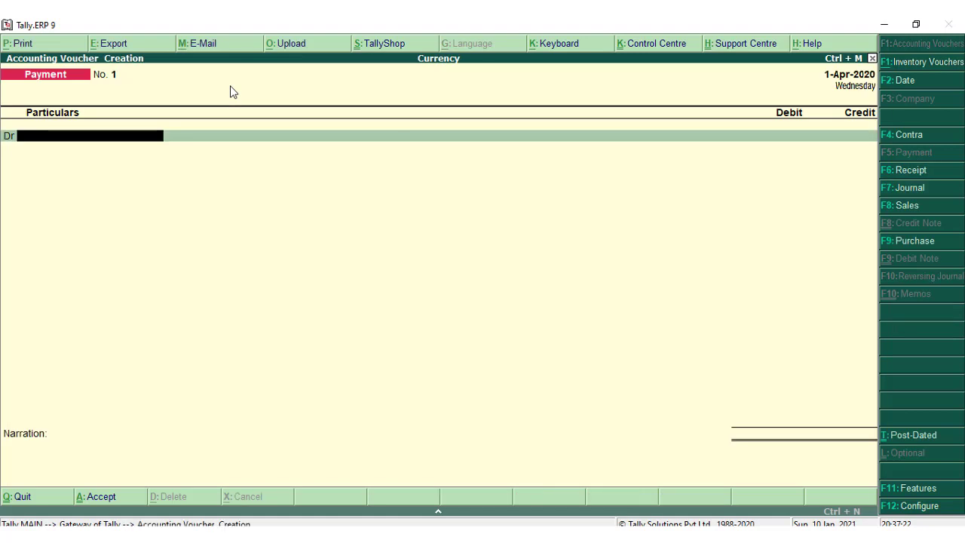
{"action": "left_click", "coordinate": [902, 240]}
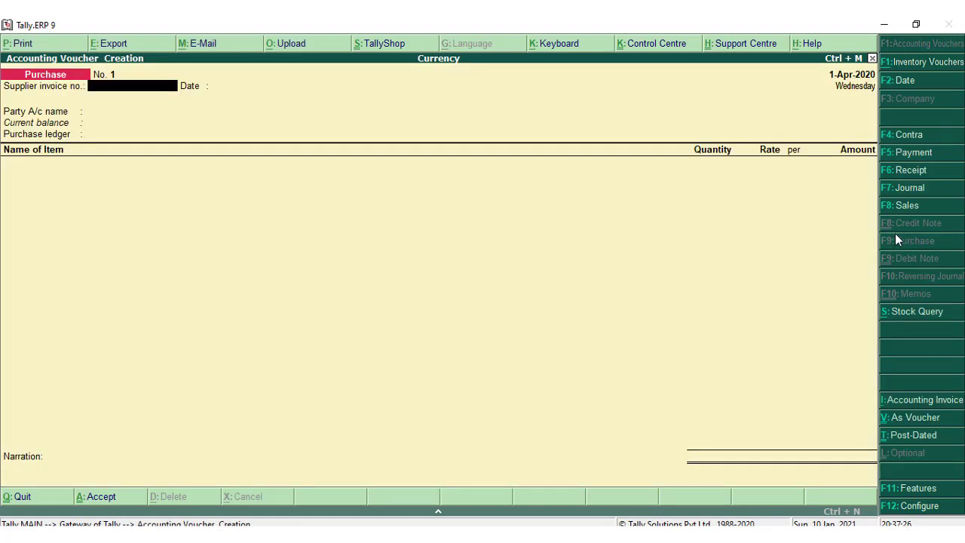
{"action": "key", "text": "Return"}
{"action": "key", "text": "Return"}
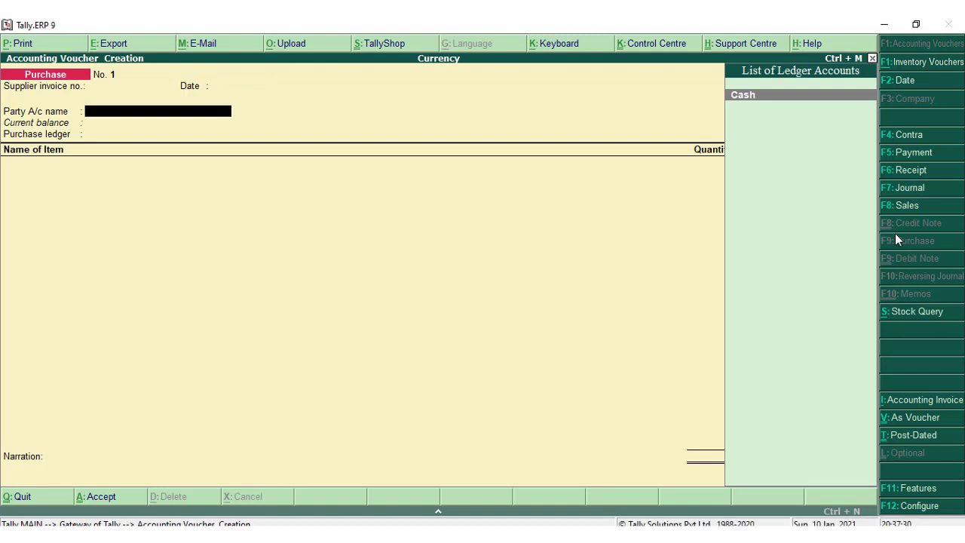
Step: Create a party ledger named Foreign Supplier under Sundry Creditors from within the voucher, with $ as the ledger currency
{"action": "key", "text": "alt+c"}
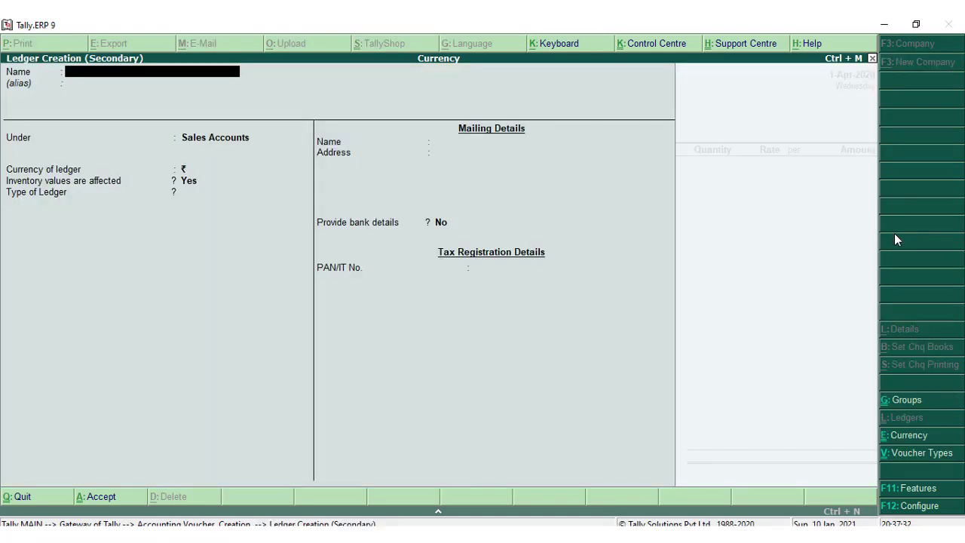
{"action": "type", "text": "Foreign Supplier"}
{"action": "key", "text": "Return"}
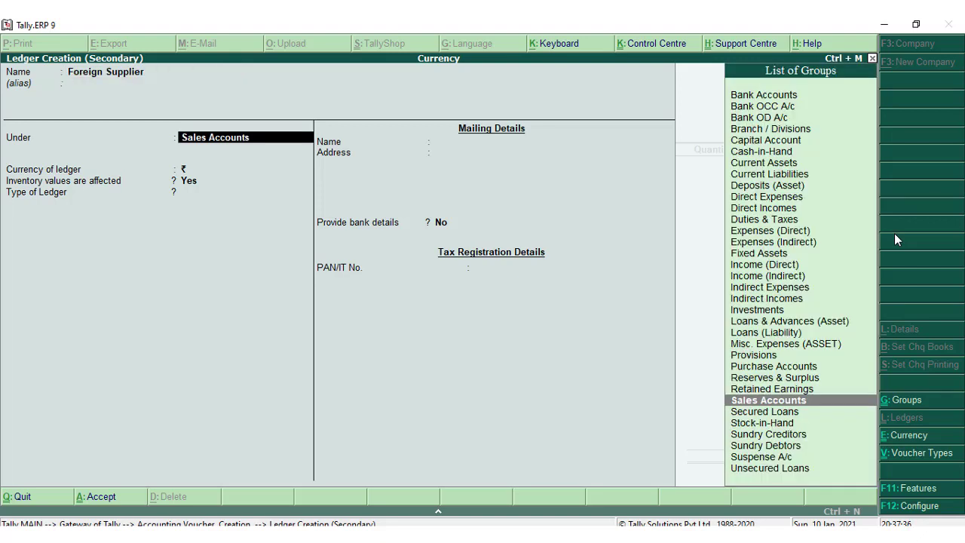
{"action": "type", "text": "Sundry Cre"}
{"action": "key", "text": "Return"}
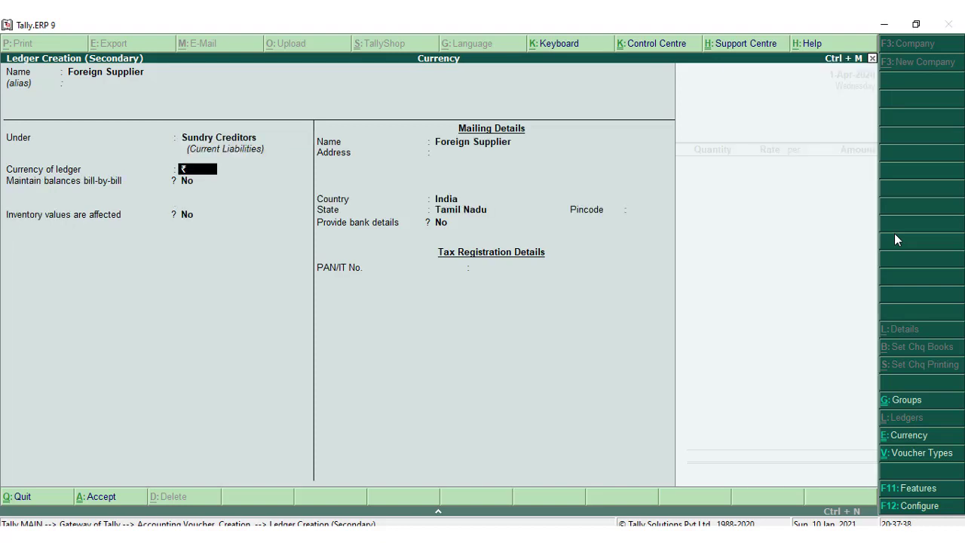
{"action": "type", "text": "$"}
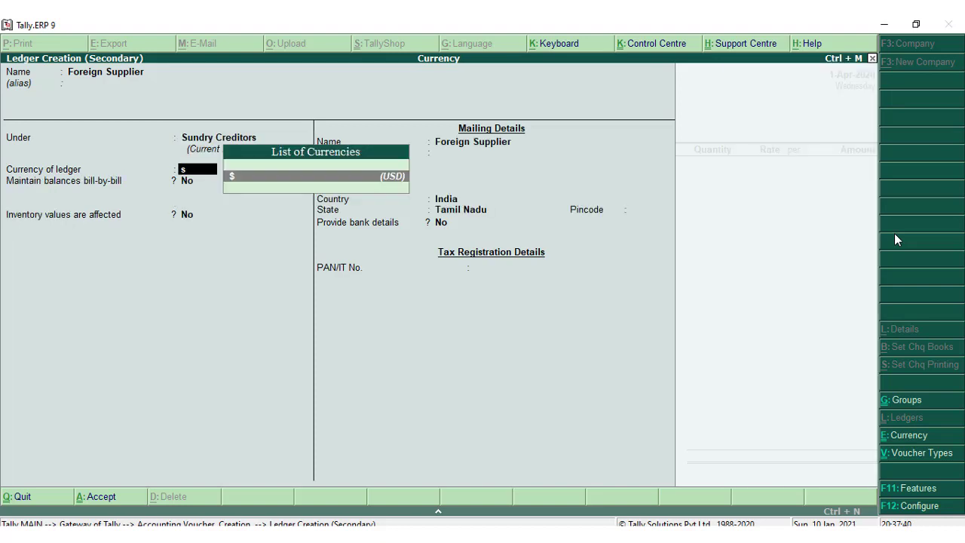
{"action": "key", "text": "Return"}
{"action": "key", "text": "Return"}
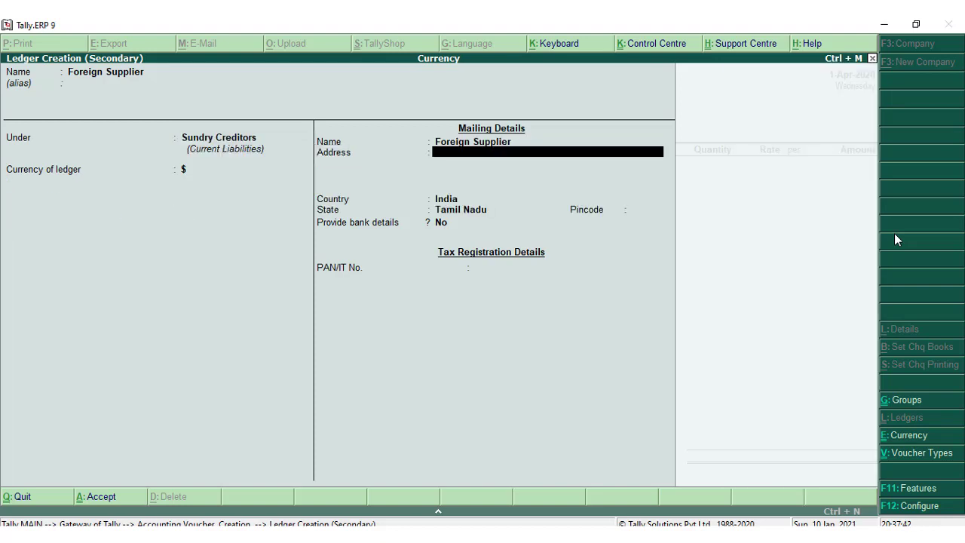
Step: Set the supplier's country to United States of America, save the ledger without bank details and use it as the voucher's party account
{"action": "key", "text": "Return"}
{"action": "type", "text": "Amer"}
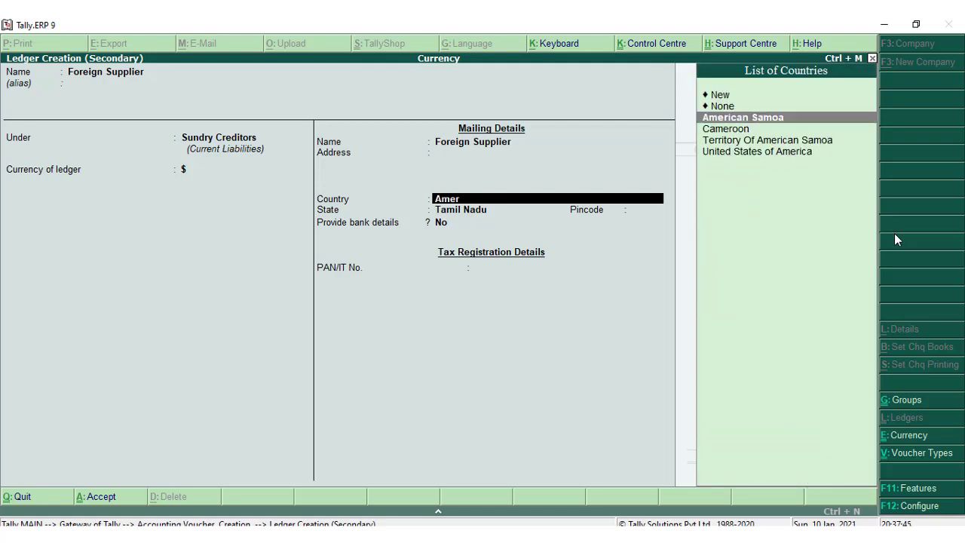
{"action": "key", "text": "Down"}
{"action": "key", "text": "Down"}
{"action": "key", "text": "Down"}
{"action": "key", "text": "Return"}
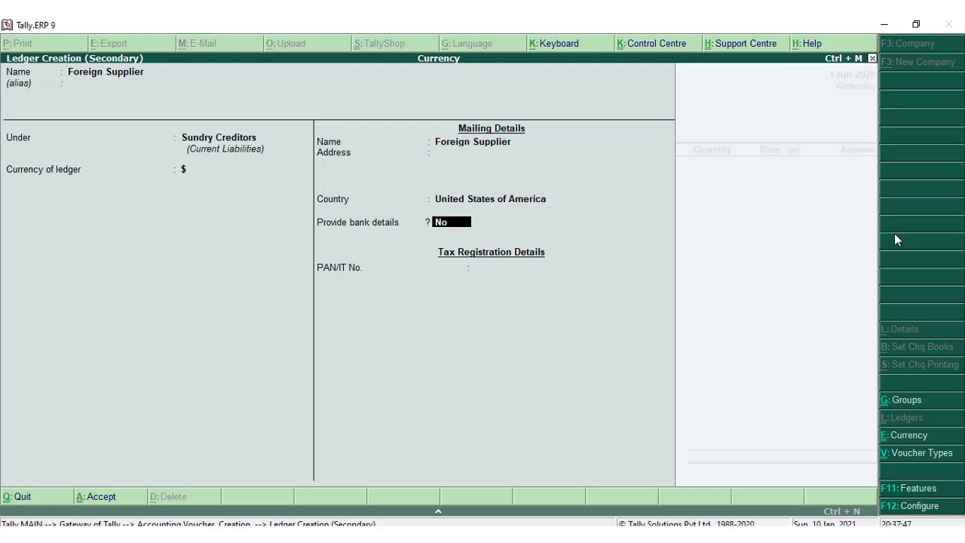
{"action": "key", "text": "Return"}
{"action": "key", "text": "Return"}
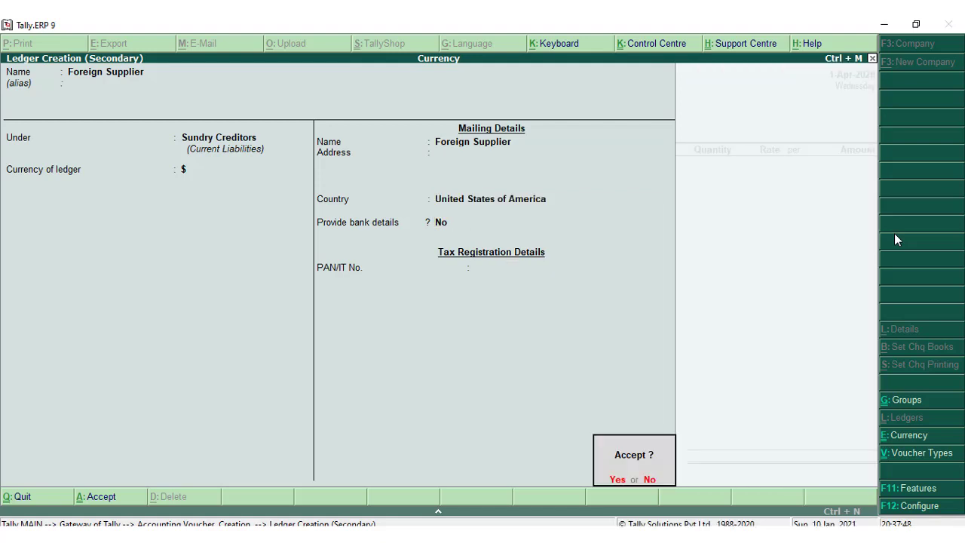
{"action": "key", "text": "Return"}
{"action": "key", "text": "Return"}
{"action": "key", "text": "Return"}
{"action": "key", "text": "Return"}
{"action": "key", "text": "Return"}
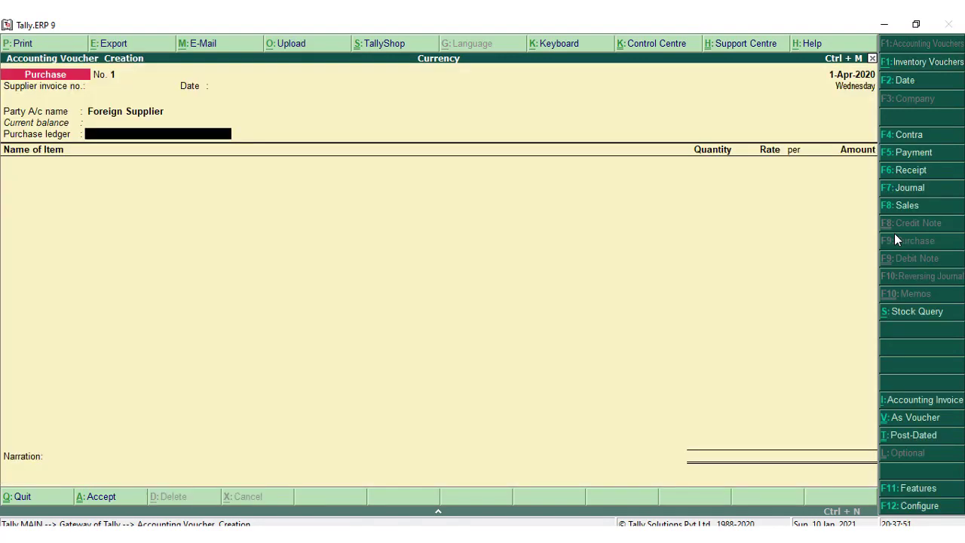
Step: Create a ledger named Purchase under Purchase Accounts with default settings and use it as the voucher's purchase ledger
{"action": "key", "text": "alt+c"}
{"action": "type", "text": "Purchase"}
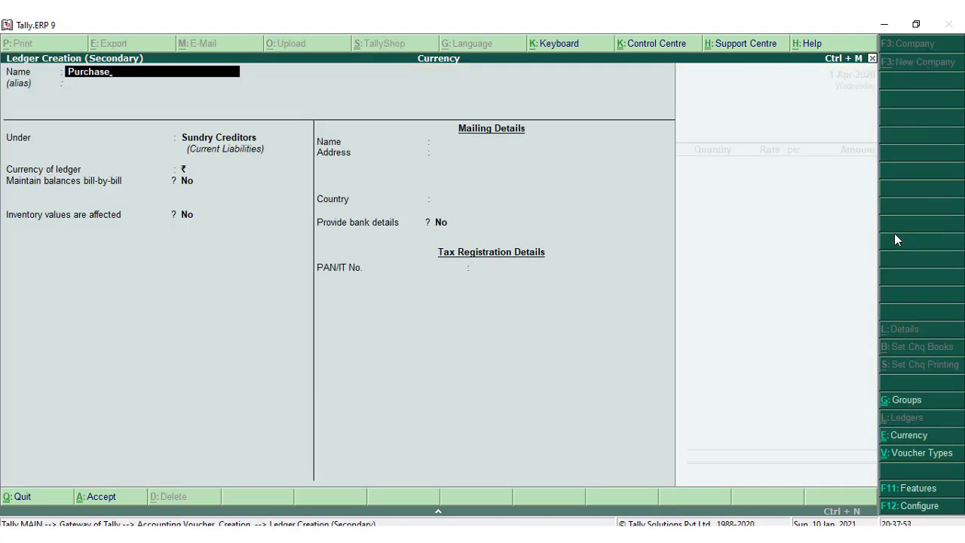
{"action": "key", "text": "Return"}
{"action": "type", "text": "purch"}
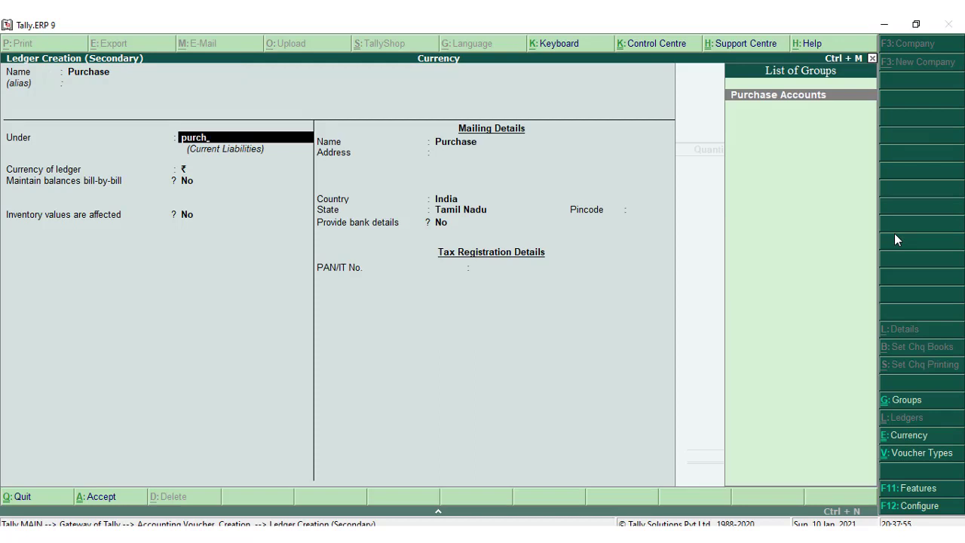
{"action": "key", "text": "Return"}
{"action": "key", "text": "Return"}
{"action": "key", "text": "Return"}
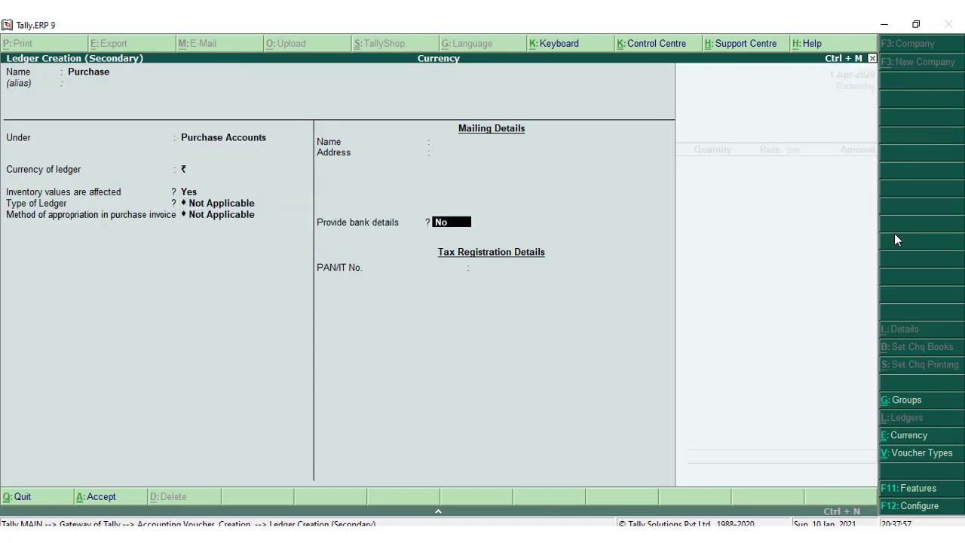
{"action": "key", "text": "Return"}
{"action": "key", "text": "Return"}
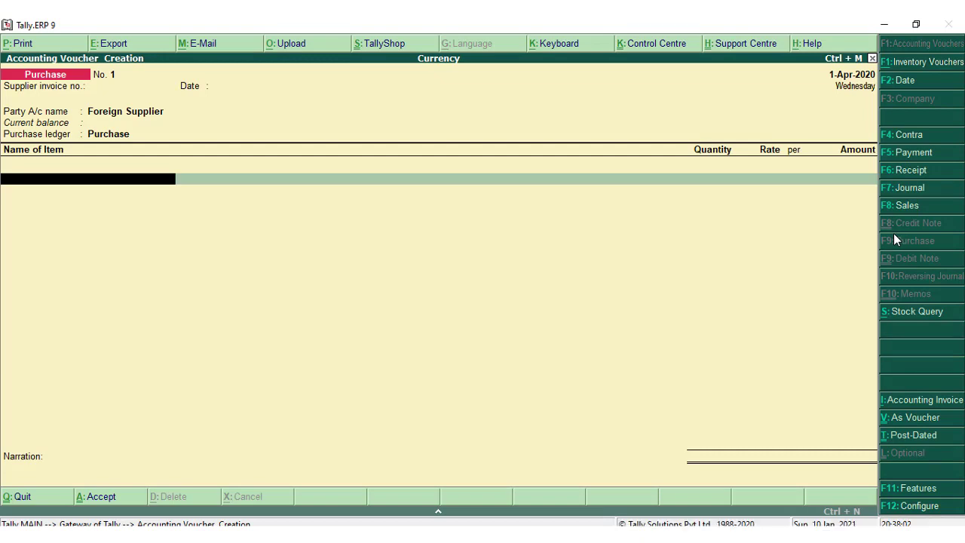
Step: Start a new stock item named Keyboard under the Primary group from the voucher's item line
{"action": "key", "text": "alt+c"}
{"action": "type", "text": "Keyboard"}
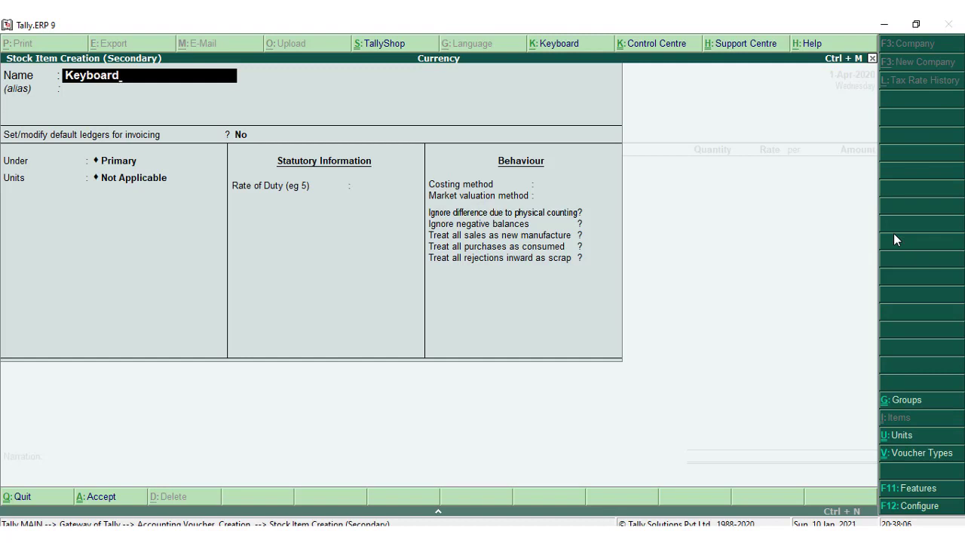
{"action": "key", "text": "Return"}
{"action": "key", "text": "Return"}
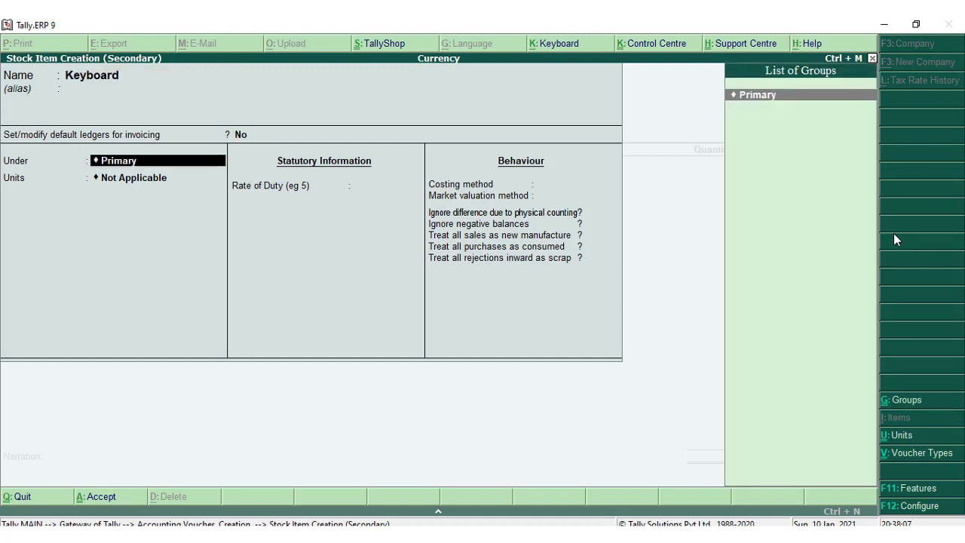
{"action": "key", "text": "Return"}
Step: Create a simple unit with symbol nos, formal name Number and 0 decimal places for the Keyboard item
{"action": "key", "text": "alt+c"}
{"action": "type", "text": "nos"}
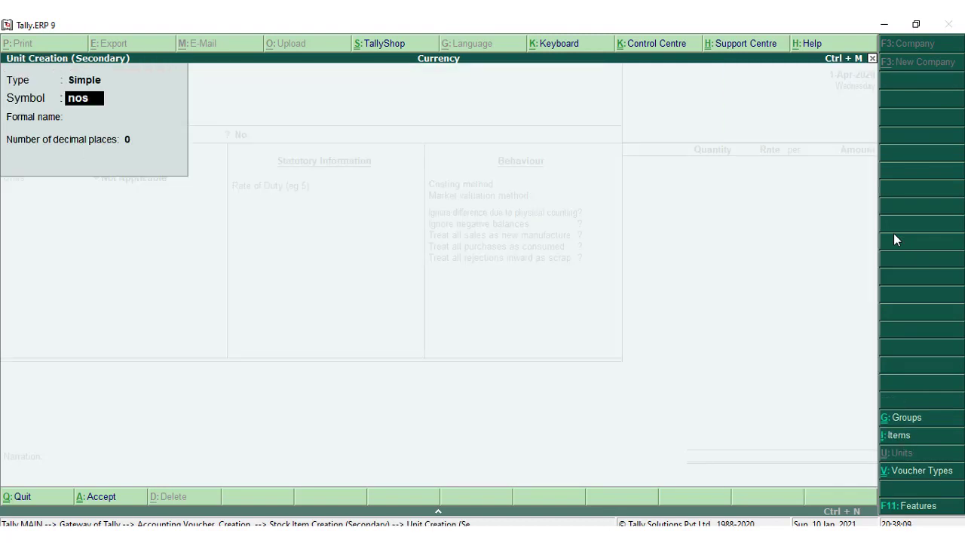
{"action": "key", "text": "Return"}
{"action": "type", "text": "Number"}
{"action": "key", "text": "Return"}
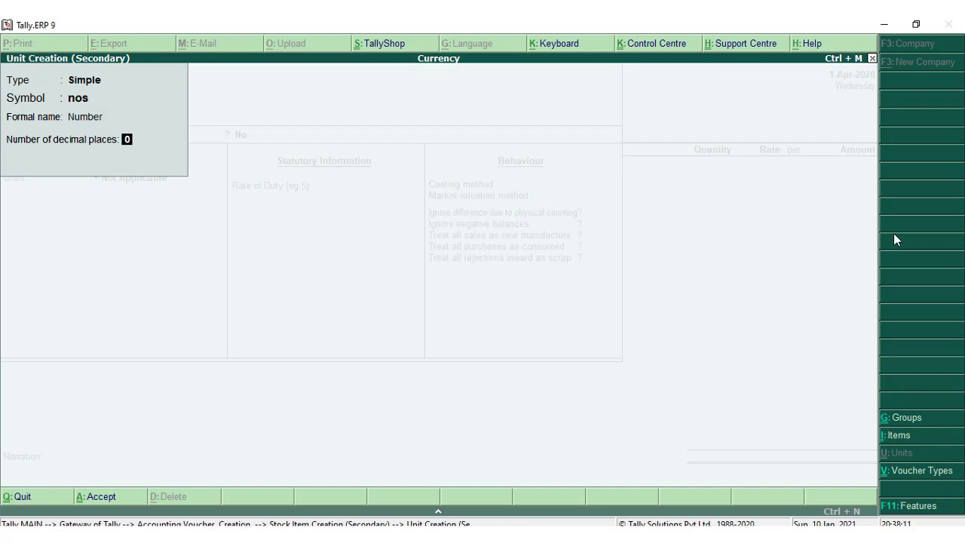
{"action": "key", "text": "Return"}
{"action": "key", "text": "Return"}
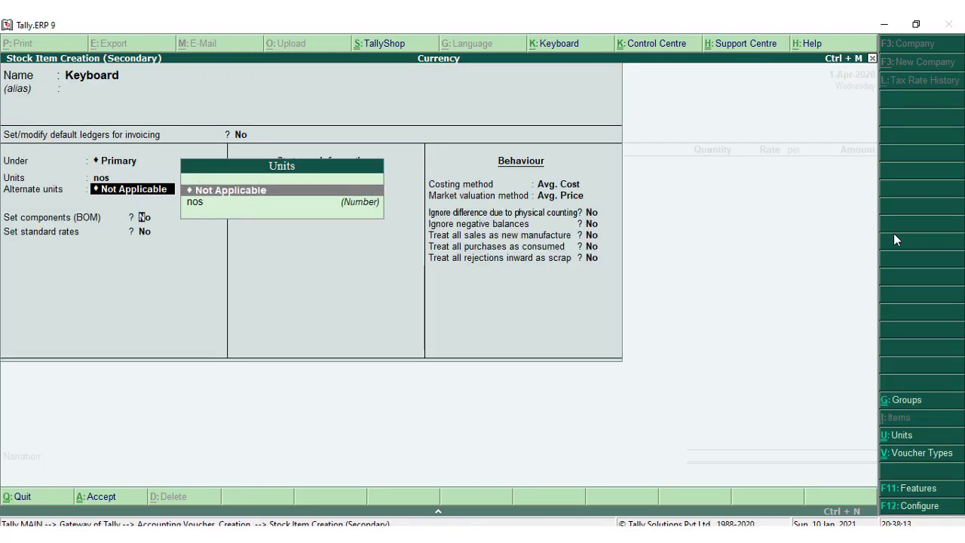
Step: Keep the remaining stock item defaults and save Keyboard as the voucher's first item
{"action": "key", "text": "Return"}
{"action": "key", "text": "Return"}
{"action": "key", "text": "Return"}
{"action": "key", "text": "Return"}
{"action": "key", "text": "Return"}
{"action": "key", "text": "Return"}
{"action": "key", "text": "Return"}
{"action": "key", "text": "Return"}
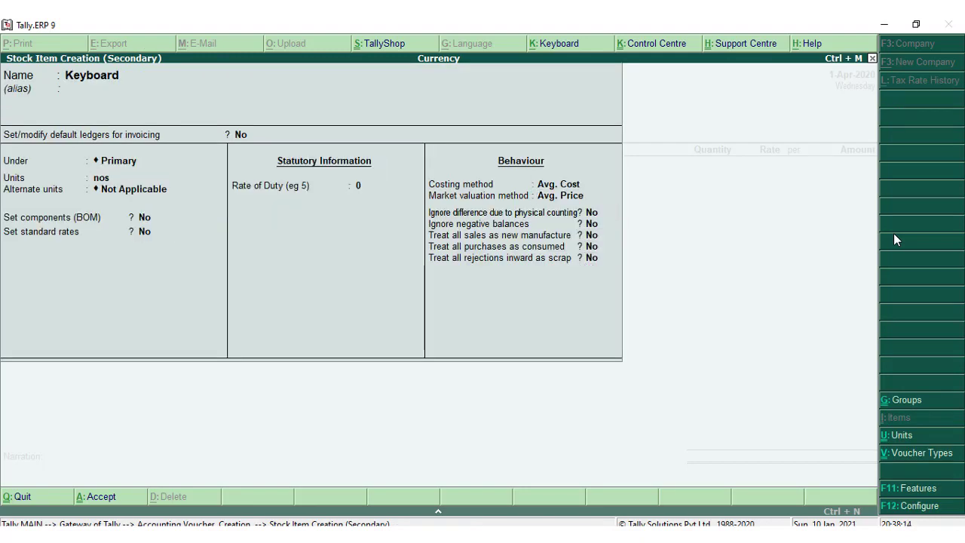
{"action": "key", "text": "Return"}
{"action": "key", "text": "Return"}
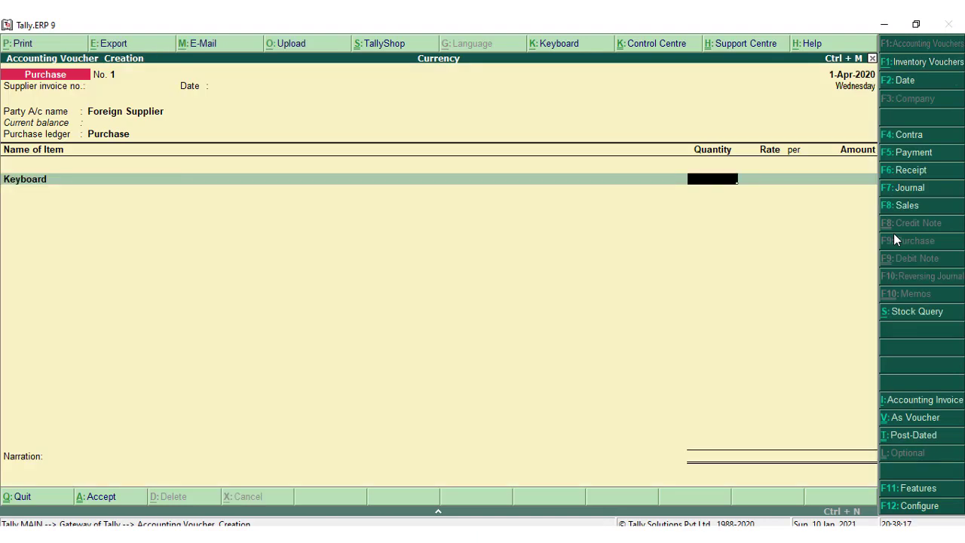
Step: Enter a quantity of 2 and a rate of $ 50 for the Keyboard line
{"action": "type", "text": "2"}
{"action": "key", "text": "Return"}
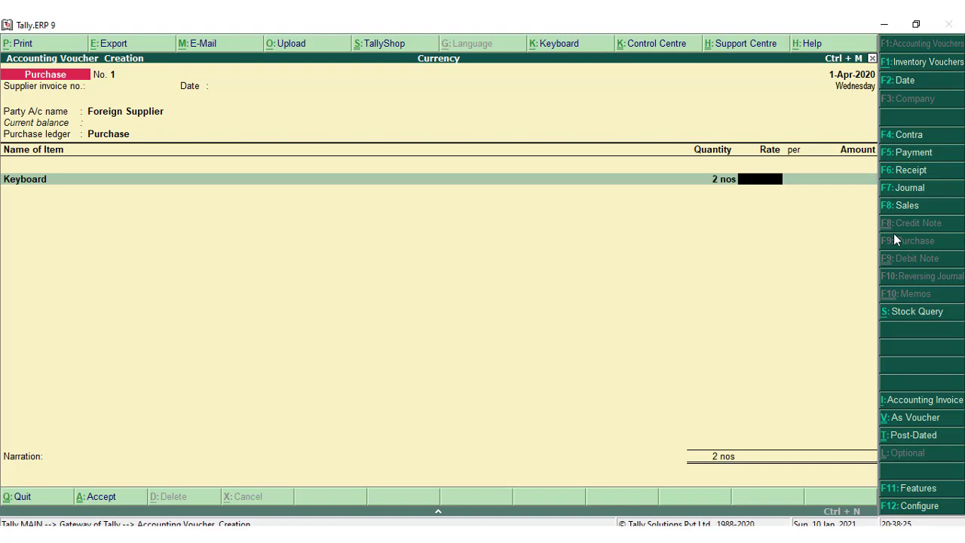
{"action": "type", "text": "$ 50"}
{"action": "key", "text": "Return"}
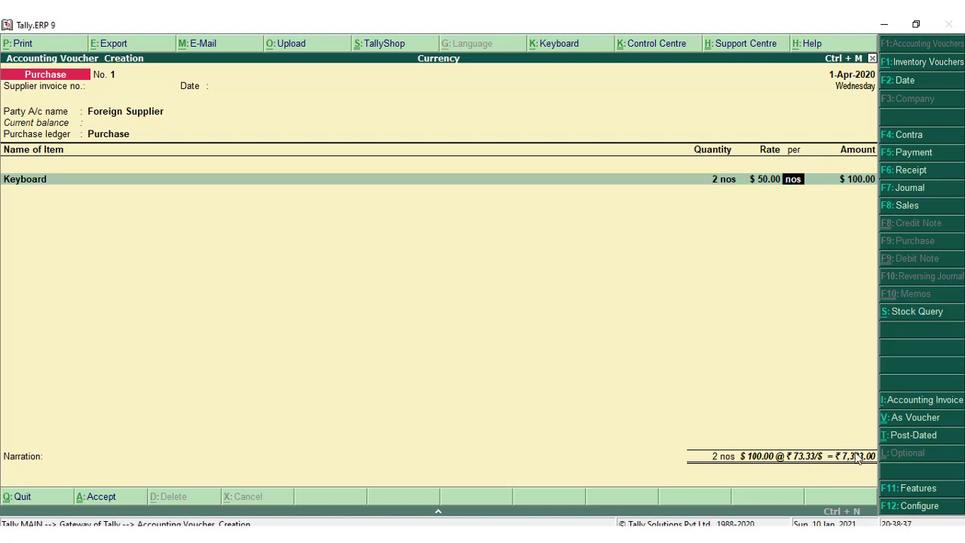
Step: Try a quantity of 1 for the Keyboard line, and restore the quantity to 2 with the same rate
{"action": "key", "text": "BackSpace"}
{"action": "key", "text": "BackSpace"}
{"action": "type", "text": "1"}
{"action": "key", "text": "Return"}
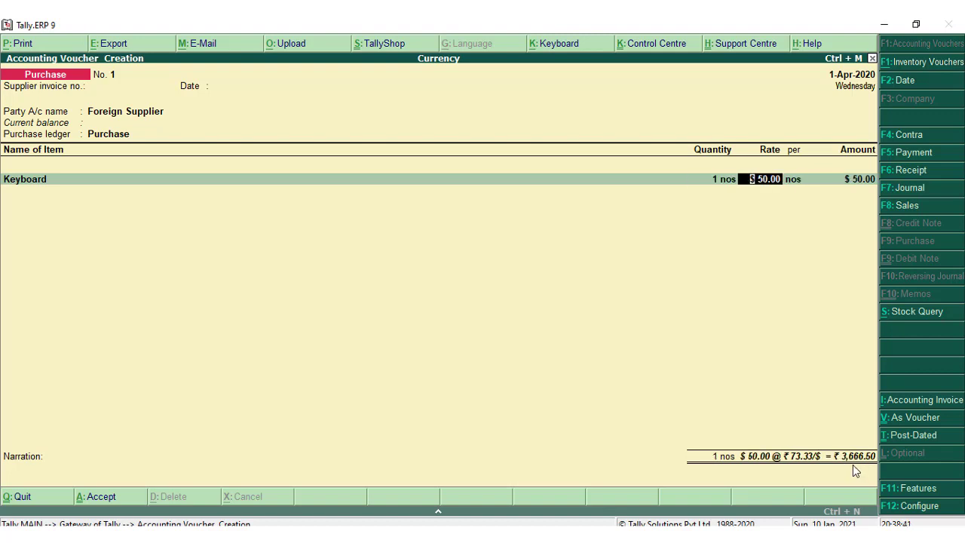
{"action": "key", "text": "BackSpace"}
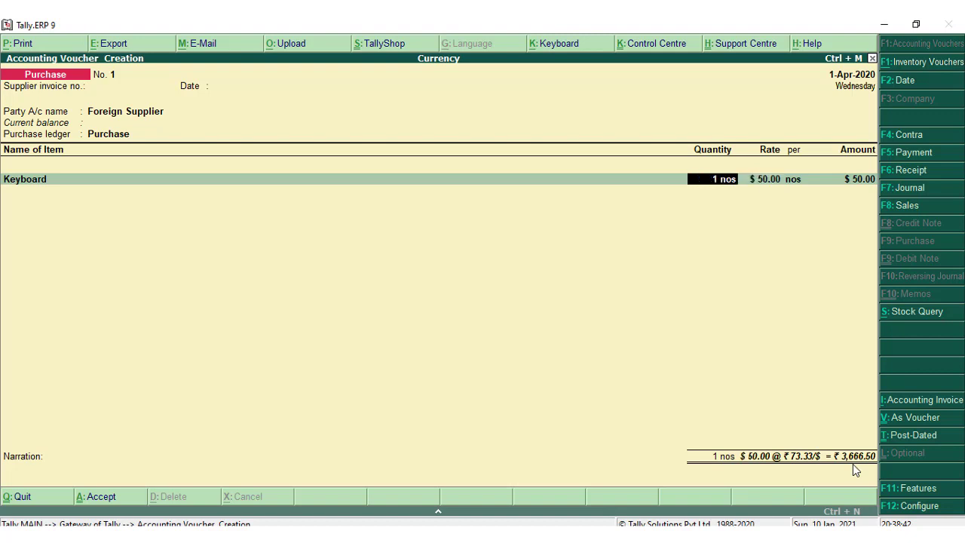
{"action": "type", "text": "2"}
{"action": "key", "text": "Return"}
{"action": "key", "text": "Return"}
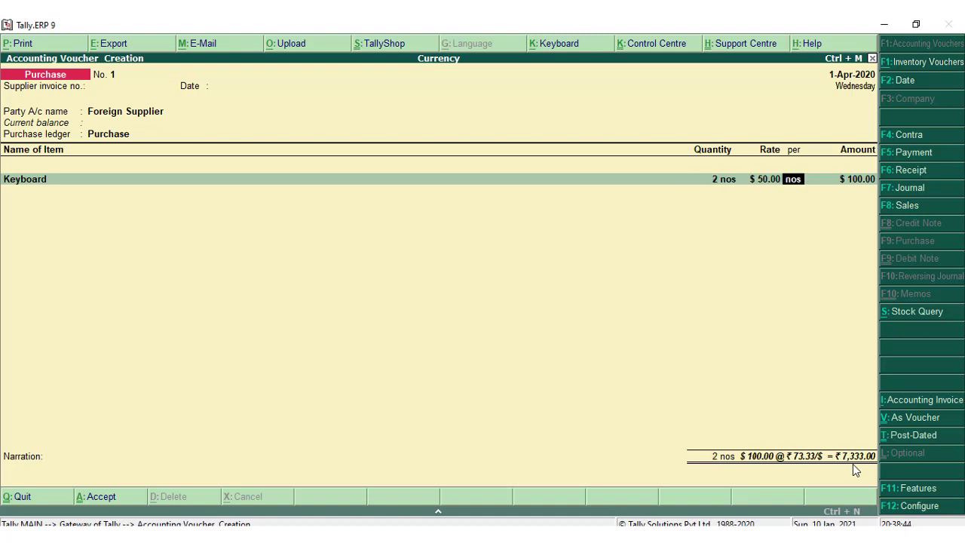
Step: Keep nos as the rate unit and accept the exchange rate of 73.33 per $ for the Keyboard line
{"action": "key", "text": "Return"}
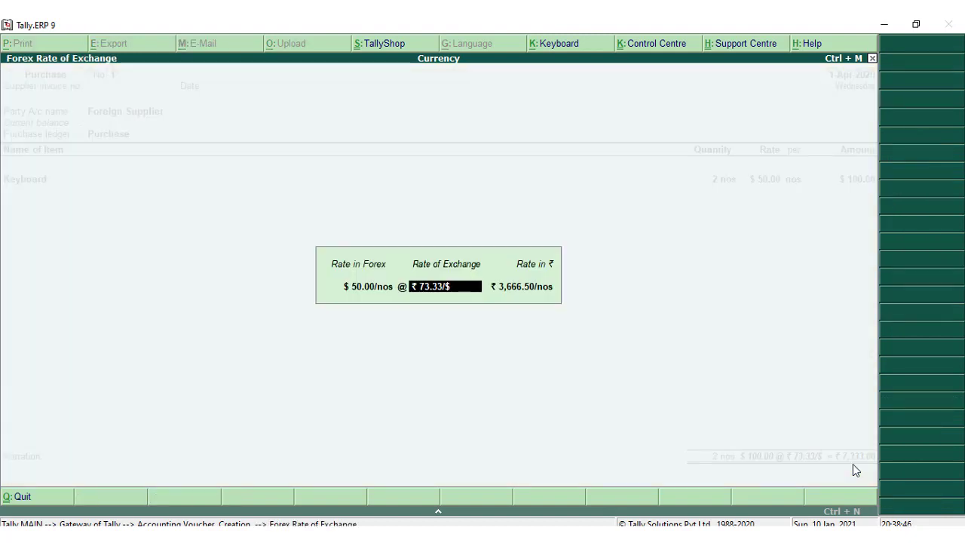
{"action": "key", "text": "Return"}
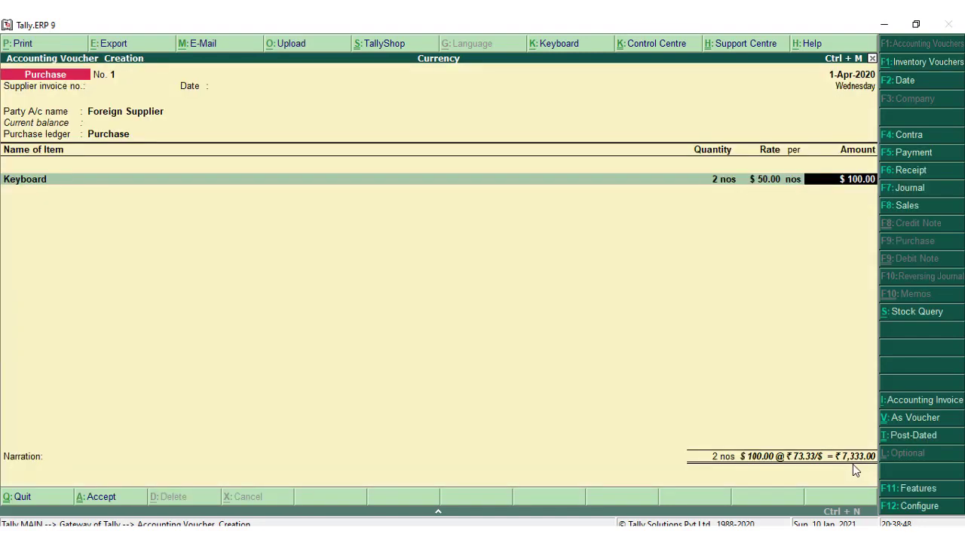
Step: End the purchase voucher's item list after Keyboard, leave the narration empty and save the voucher
{"action": "key", "text": "Return"}
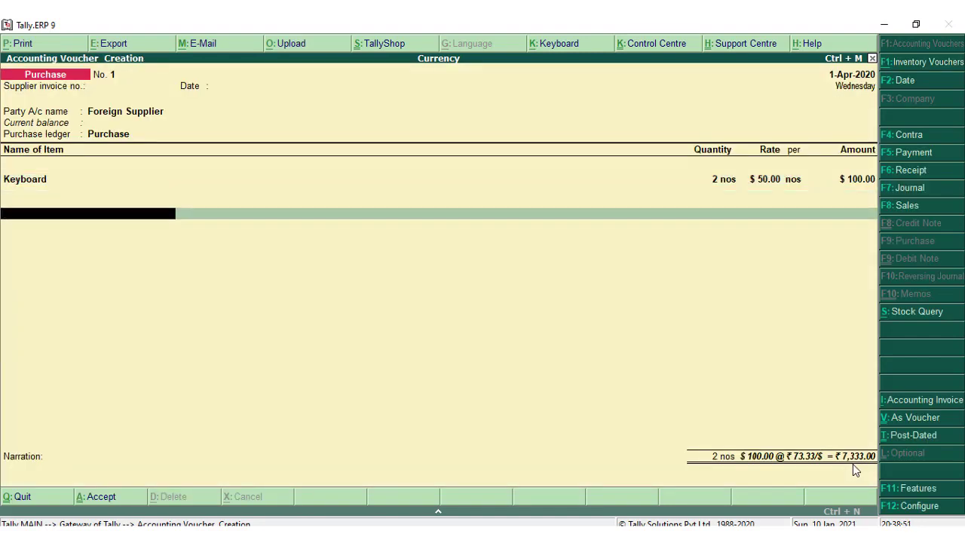
{"action": "key", "text": "Return"}
{"action": "key", "text": "Return"}
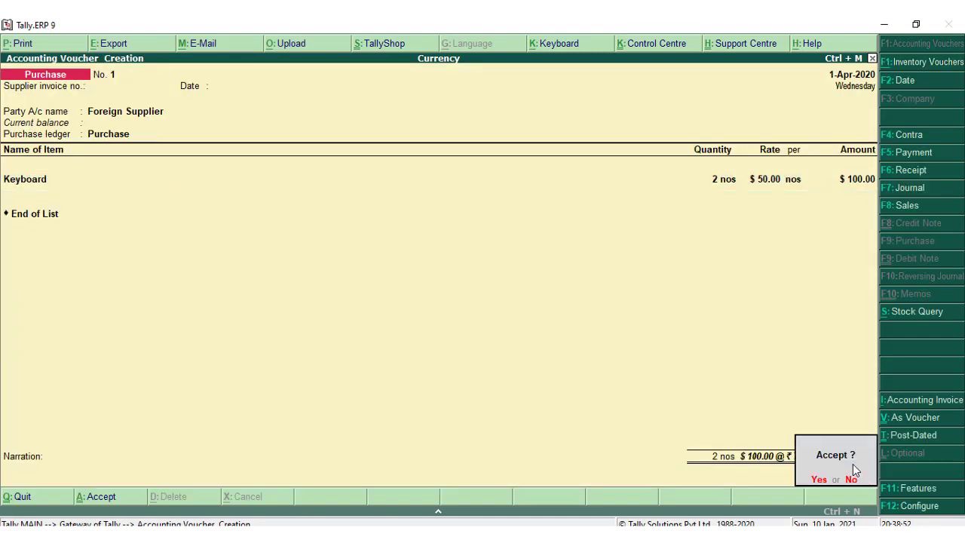
{"action": "key", "text": "Return"}
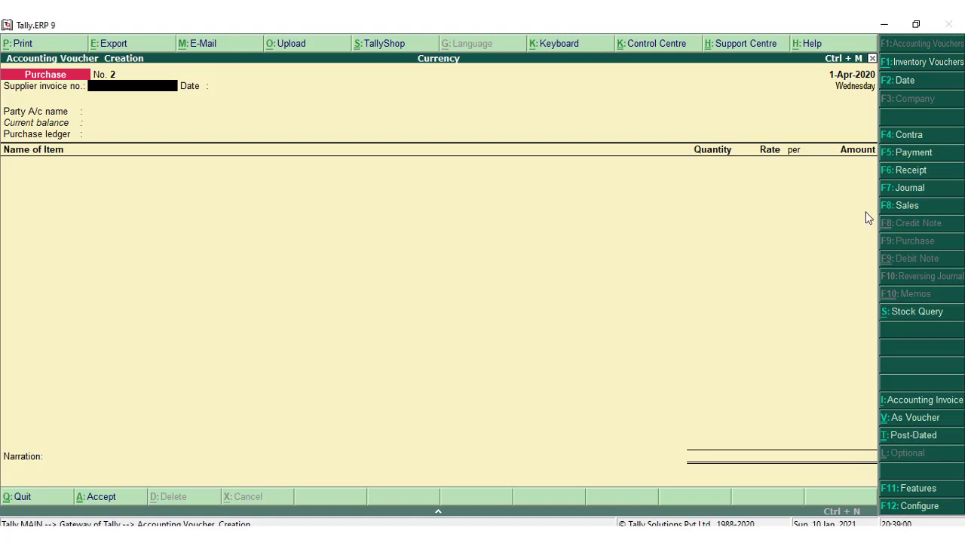
Step: Start a sales voucher with Cash as the party account, keeping the default despatch, order and buyer's details
{"action": "left_click", "coordinate": [893, 212]}
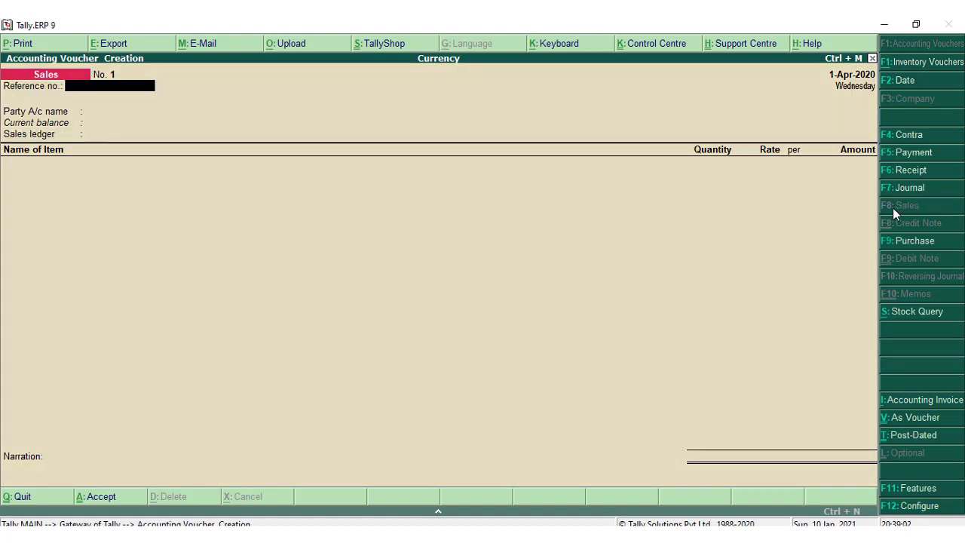
{"action": "key", "text": "Return"}
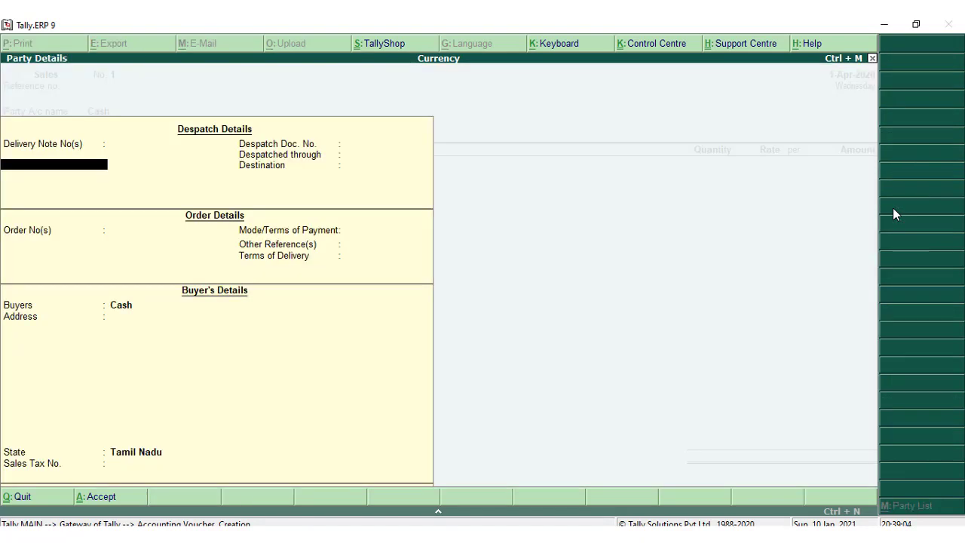
{"action": "key", "text": "Return"}
{"action": "key", "text": "Return"}
{"action": "key", "text": "Return"}
{"action": "key", "text": "Return"}
{"action": "key", "text": "Return"}
{"action": "key", "text": "Return"}
{"action": "key", "text": "Return"}
{"action": "key", "text": "Return"}
{"action": "key", "text": "Return"}
{"action": "key", "text": "Return"}
{"action": "key", "text": "Return"}
{"action": "key", "text": "Return"}
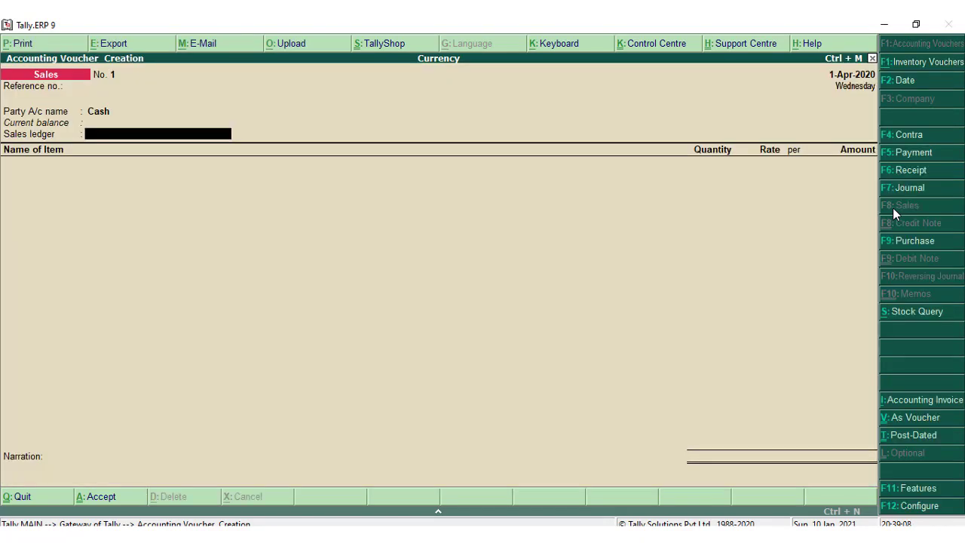
Step: Create a new ledger from the sales ledger field and name it Sales, leaving the alias empty
{"action": "key", "text": "alt+c"}
{"action": "type", "text": "Saes"}
{"action": "key", "text": "Return"}
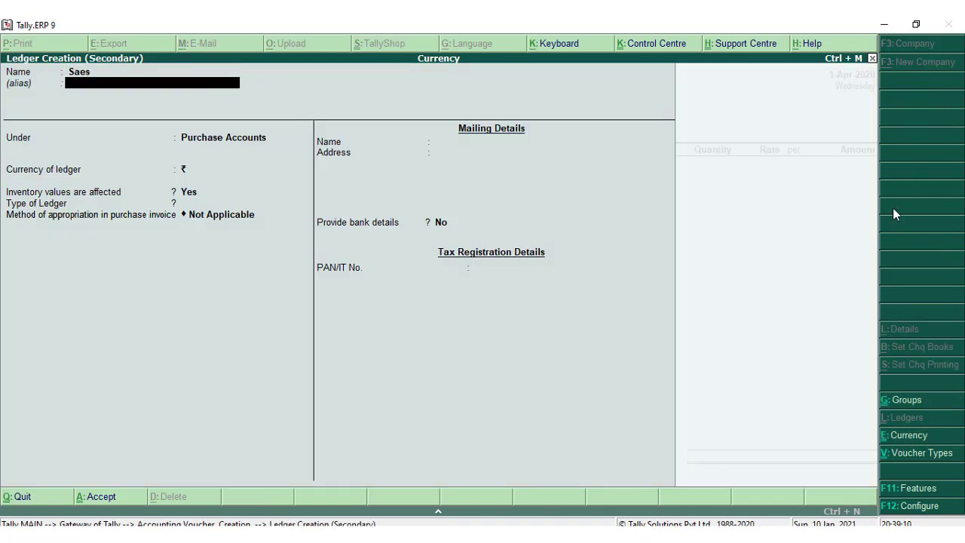
{"action": "key", "text": "Return"}
{"action": "key", "text": "BackSpace"}
{"action": "key", "text": "BackSpace"}
{"action": "type", "text": "Sals"}
{"action": "key", "text": "Return"}
{"action": "key", "text": "Return"}
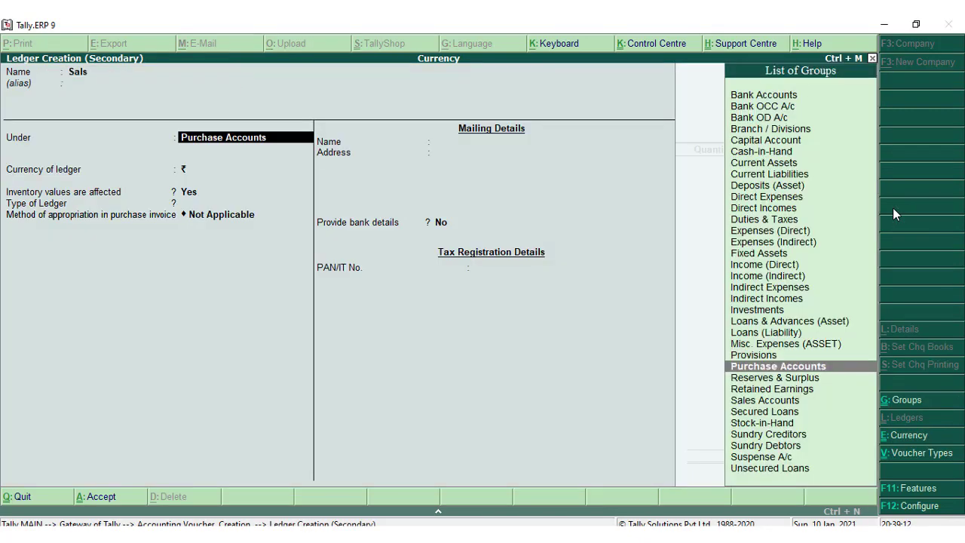
{"action": "key", "text": "BackSpace"}
{"action": "key", "text": "BackSpace"}
{"action": "key", "text": "BackSpace"}
{"action": "key", "text": "BackSpace"}
{"action": "type", "text": "les"}
{"action": "key", "text": "Return"}
{"action": "key", "text": "Return"}
Step: Place the Sales ledger under Sales Accounts, keep its remaining defaults and save it
{"action": "type", "text": "S"}
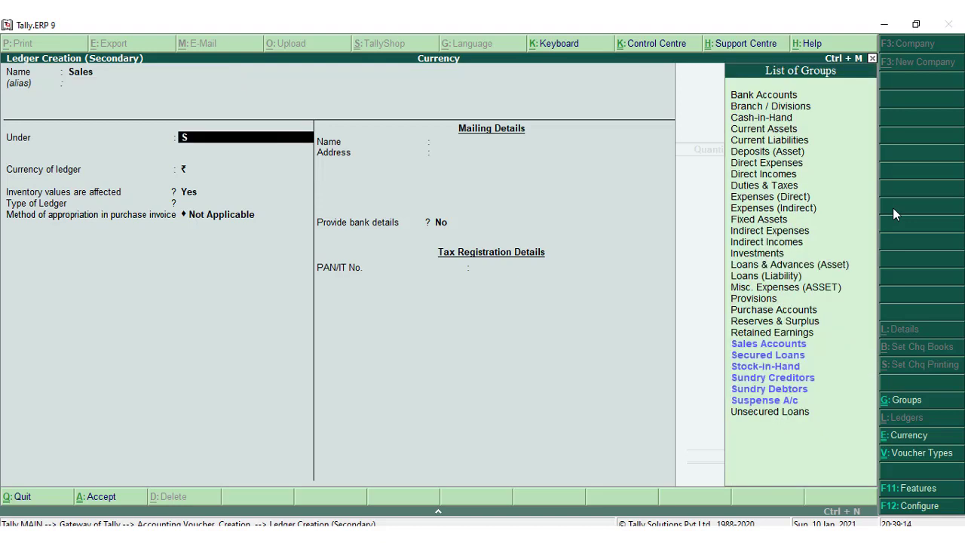
{"action": "type", "text": "ales"}
{"action": "key", "text": "Return"}
{"action": "key", "text": "Return"}
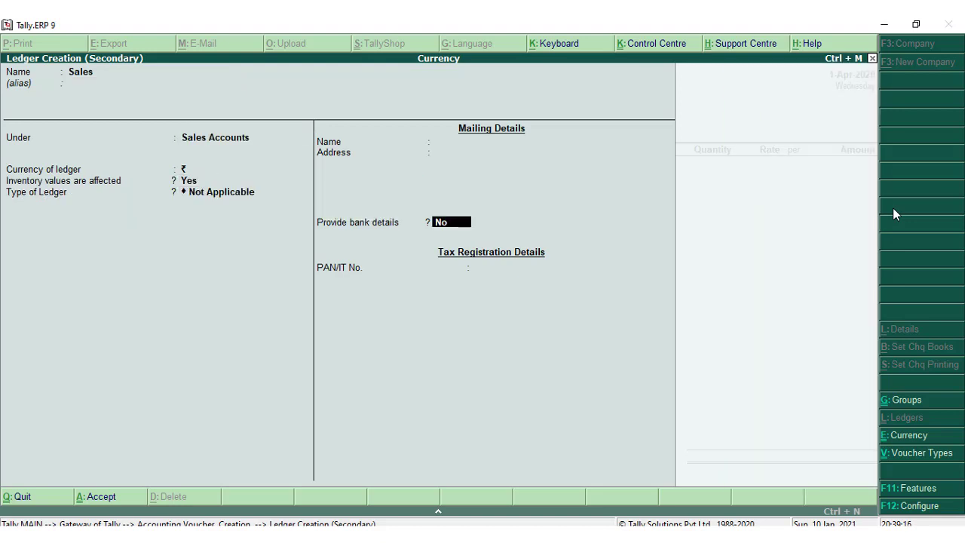
{"action": "key", "text": "Return"}
Step: Add Keyboard to the sales voucher with a quantity of 2 and a rate of 4,300 per nos
{"action": "type", "text": "S"}
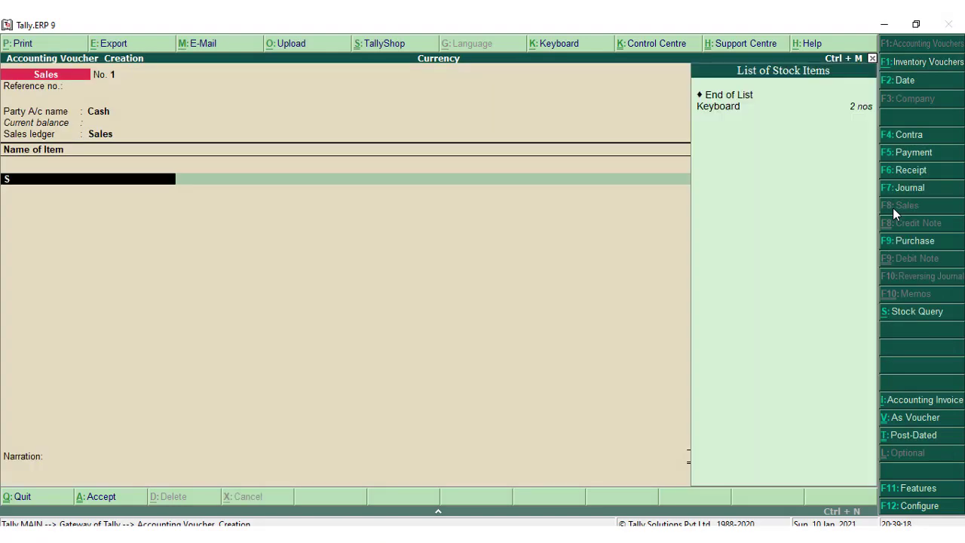
{"action": "key", "text": "Down"}
{"action": "key", "text": "Return"}
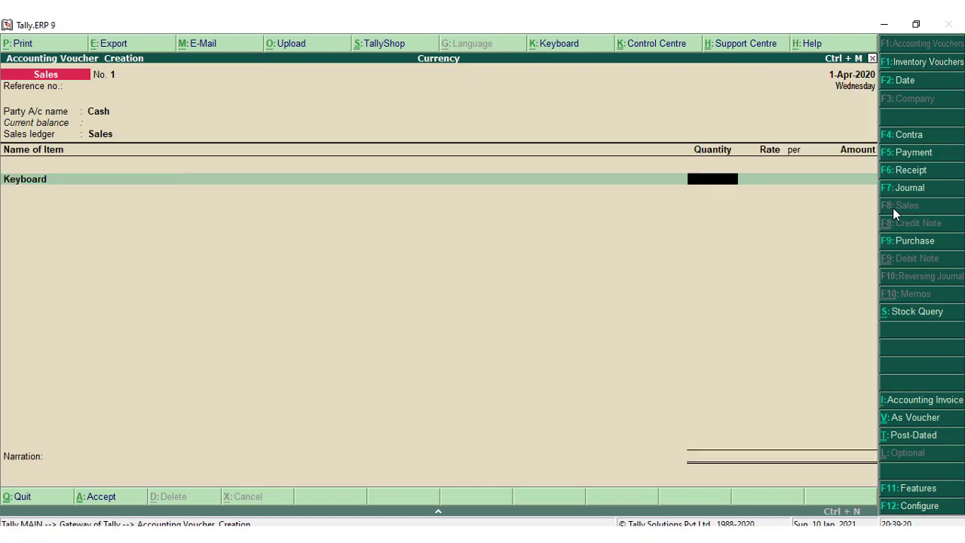
{"action": "type", "text": "2"}
{"action": "key", "text": "Return"}
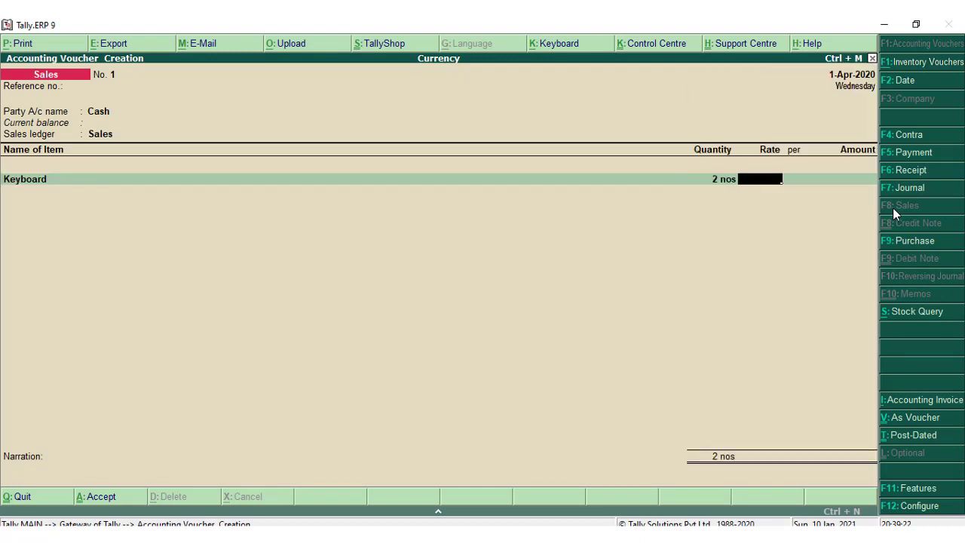
{"action": "type", "text": "4300"}
{"action": "key", "text": "Return"}
{"action": "key", "text": "Return"}
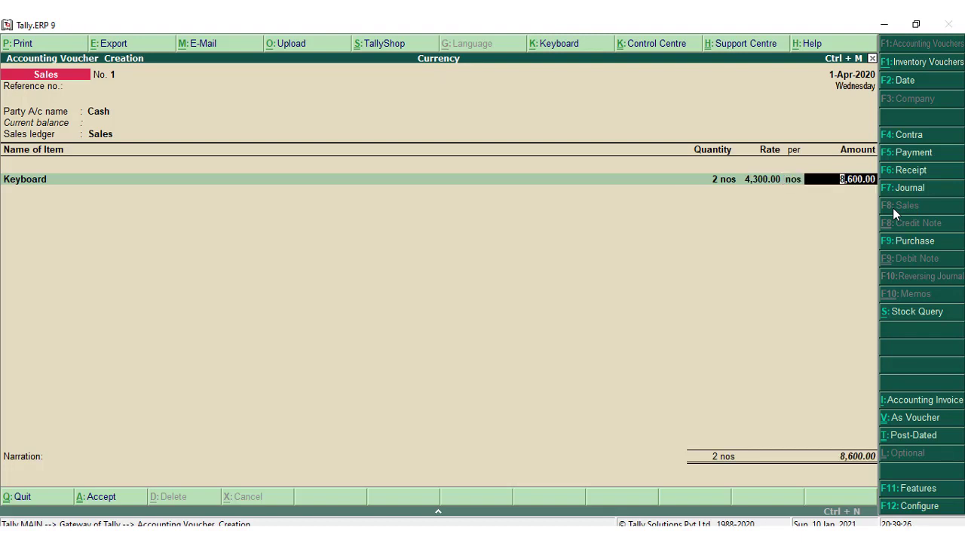
Step: End the sales item list, leave the narration empty, save the voucher and return to the Gateway of Tally
{"action": "key", "text": "Return"}
{"action": "key", "text": "Return"}
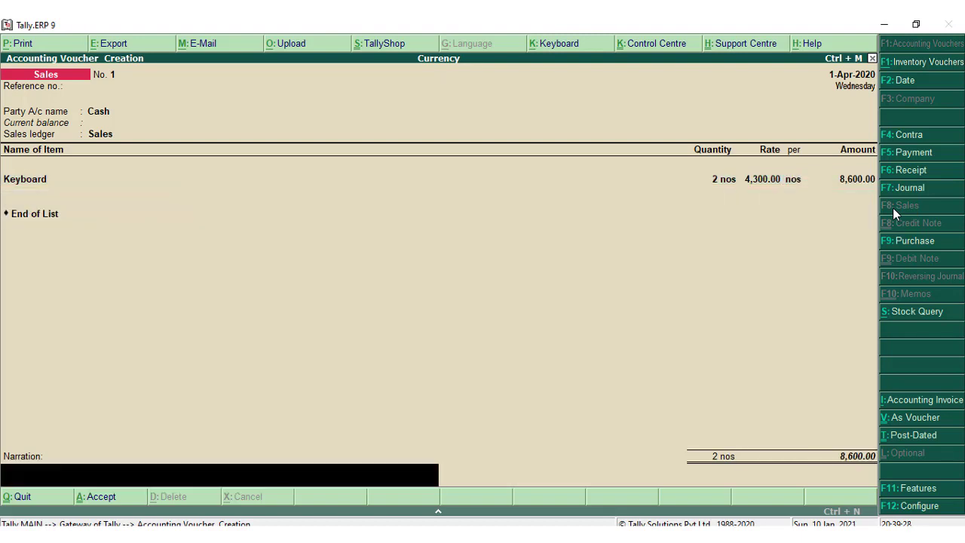
{"action": "key", "text": "Return"}
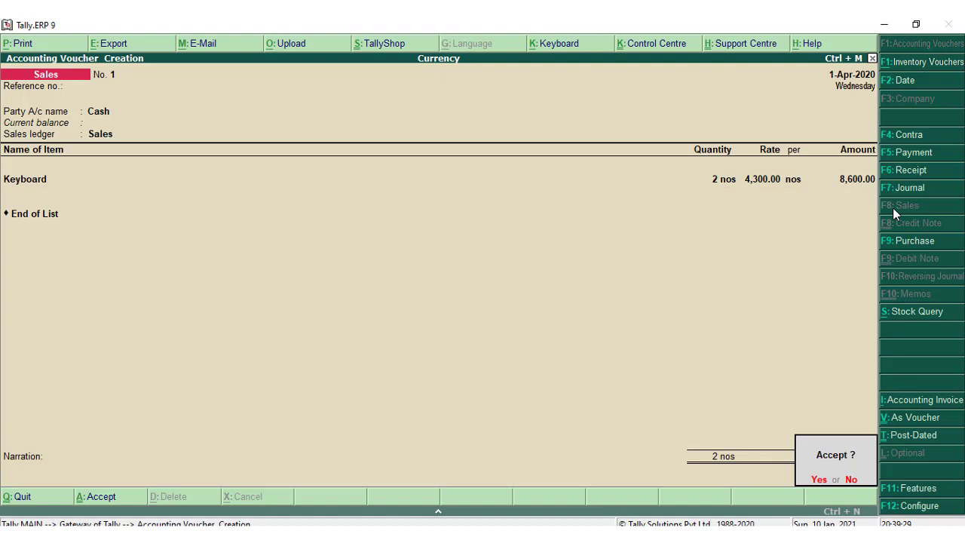
{"action": "key", "text": "Return"}
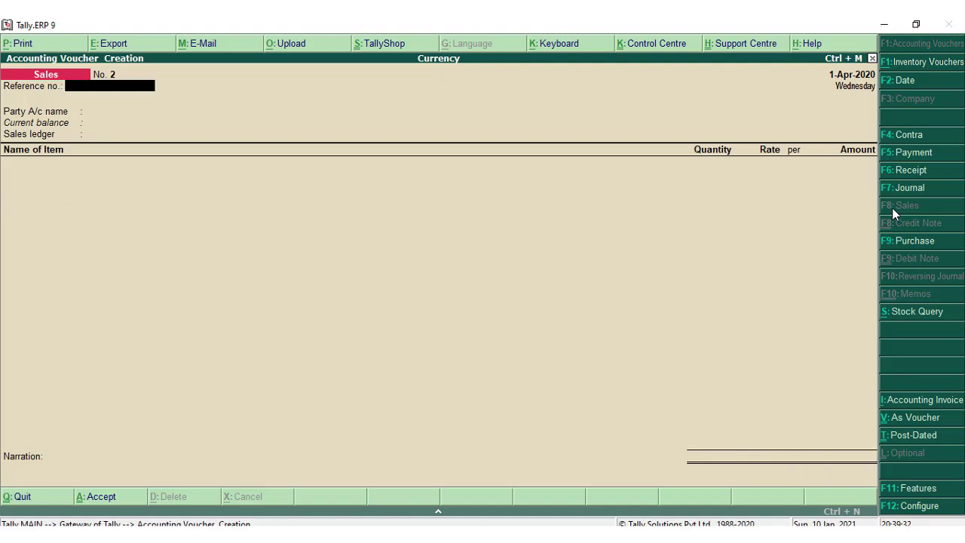
{"action": "key", "text": "Escape"}
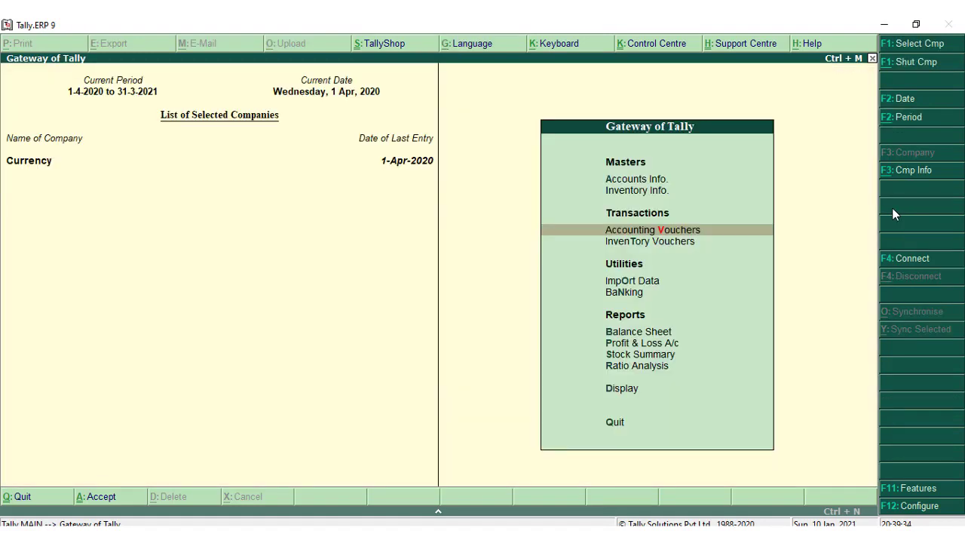
Step: Start a payment voucher and debit Foreign Supplier with $ 100
{"action": "key", "text": "Return"}
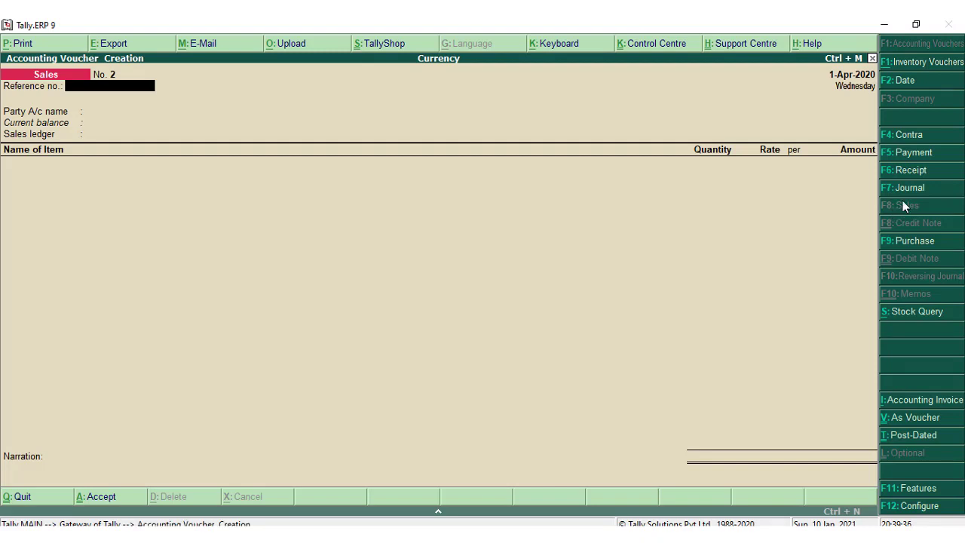
{"action": "left_click", "coordinate": [910, 154]}
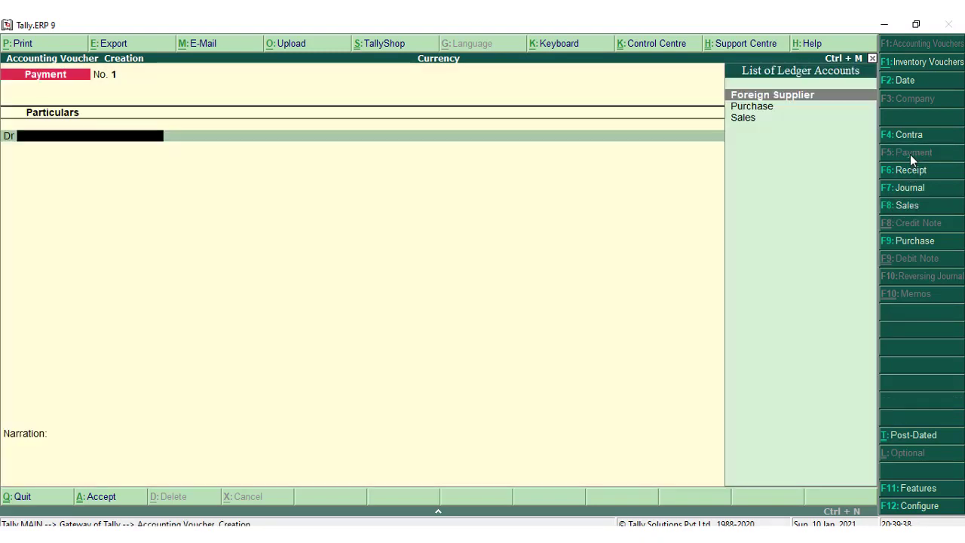
{"action": "key", "text": "Return"}
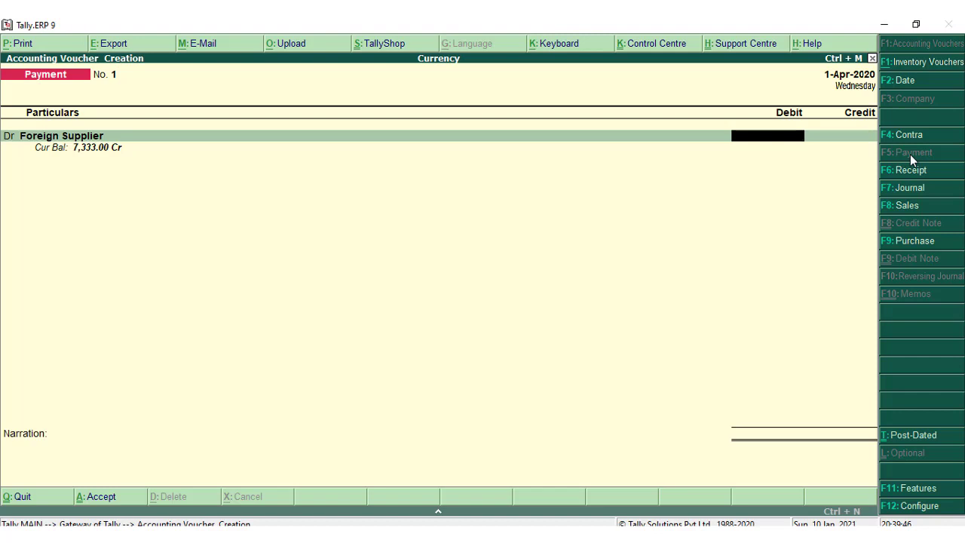
{"action": "type", "text": "$ 100"}
{"action": "key", "text": "Return"}
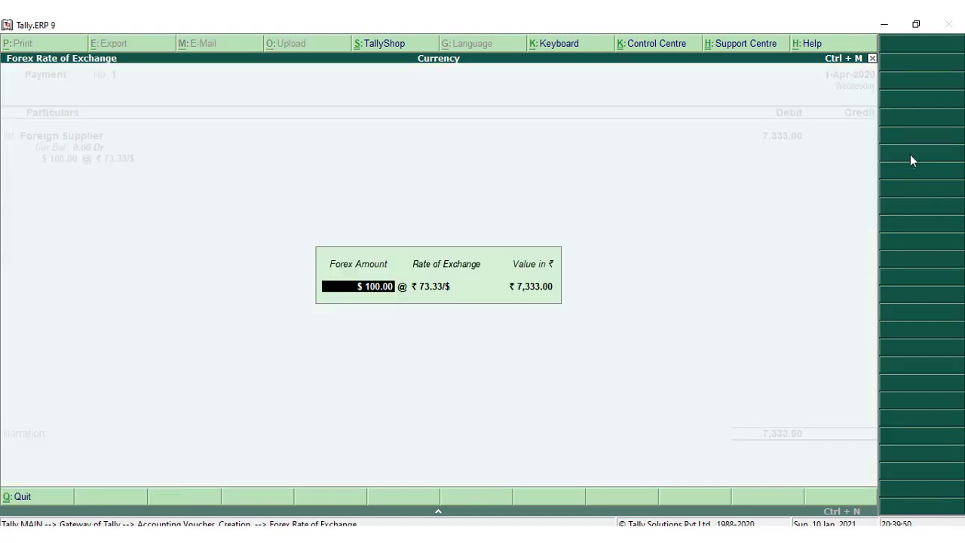
Step: Set the exchange rate for the Foreign Supplier payment to ₹ 75 per $
{"action": "key", "text": "Return"}
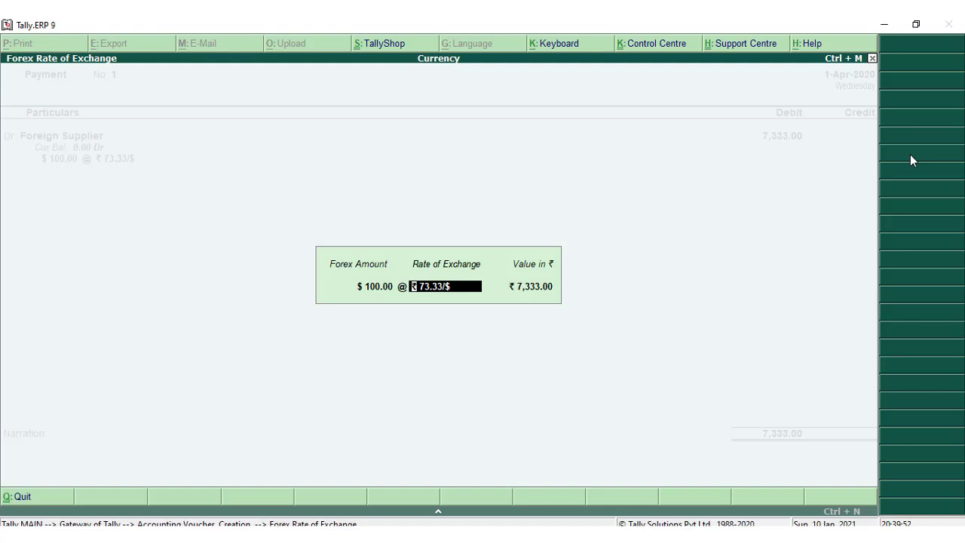
{"action": "type", "text": "75/$"}
{"action": "key", "text": "Return"}
{"action": "key", "text": "Return"}
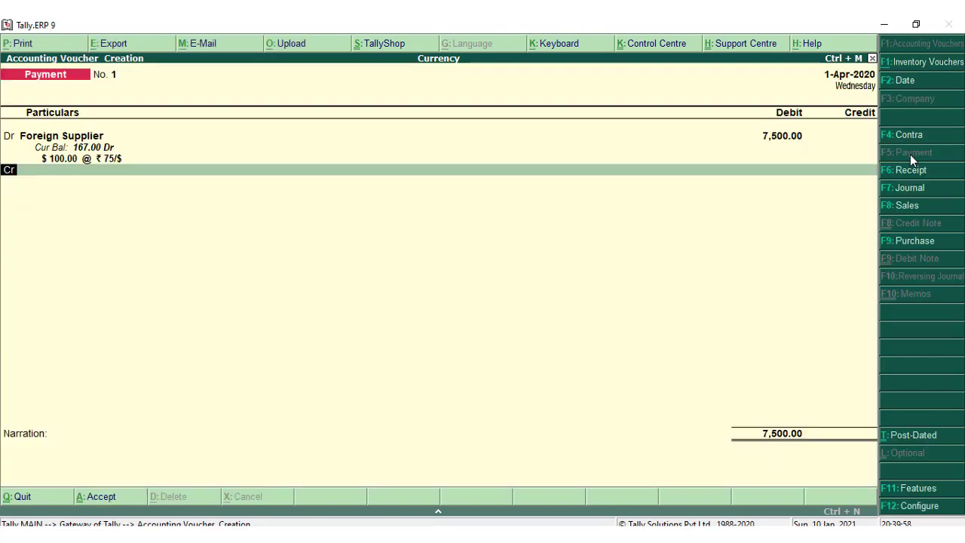
Step: Credit Cash with $ 100 at ₹ 75 per $, leave the narration empty and save the payment voucher
{"action": "key", "text": "Return"}
{"action": "key", "text": "Return"}
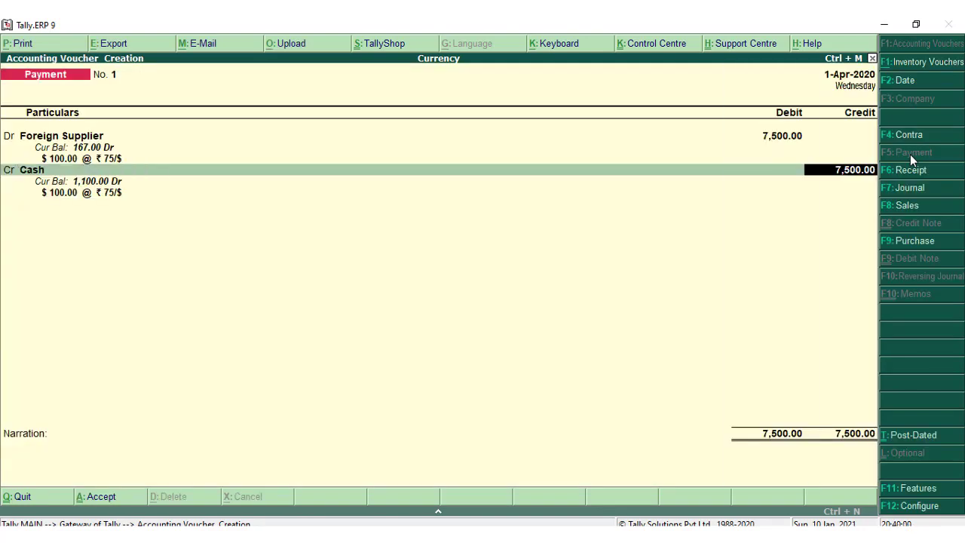
{"action": "key", "text": "Return"}
{"action": "key", "text": "Return"}
{"action": "key", "text": "Return"}
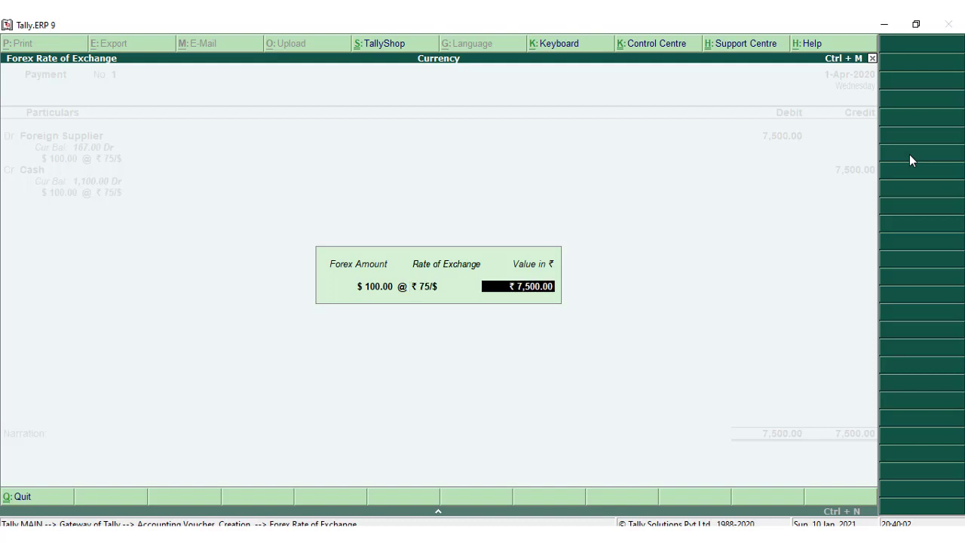
{"action": "key", "text": "Return"}
{"action": "key", "text": "Return"}
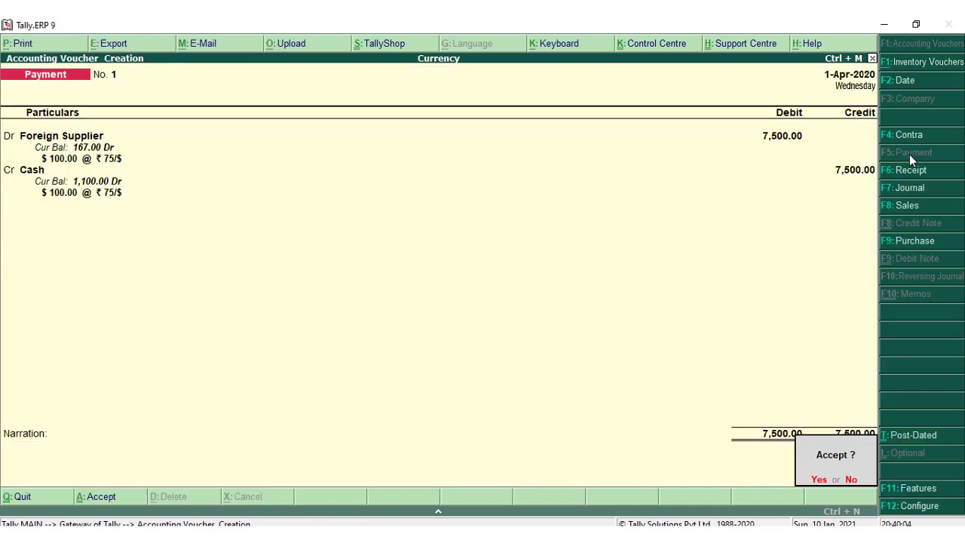
{"action": "key", "text": "Return"}
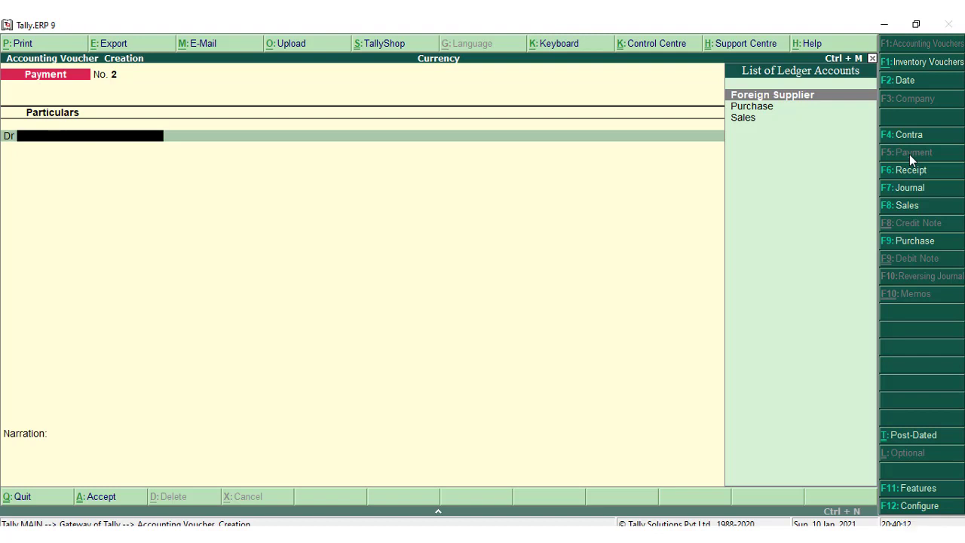
Step: Leave voucher entry and open the Balance Sheet to examine the Unadjusted Forex Gain/Loss line
{"action": "key", "text": "Escape"}
{"action": "key", "text": "Return"}
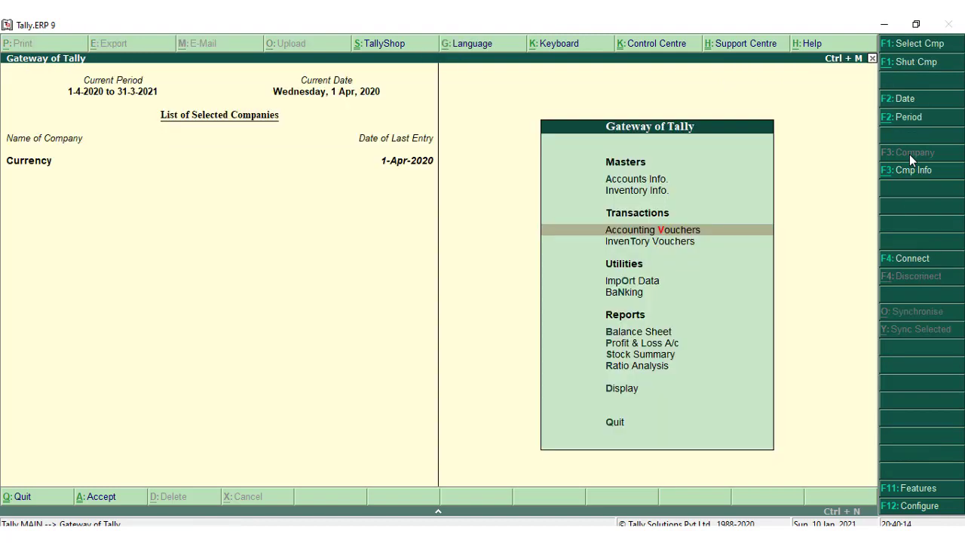
{"action": "key", "text": "Down"}
{"action": "key", "text": "Down"}
{"action": "key", "text": "Down"}
{"action": "key", "text": "Down"}
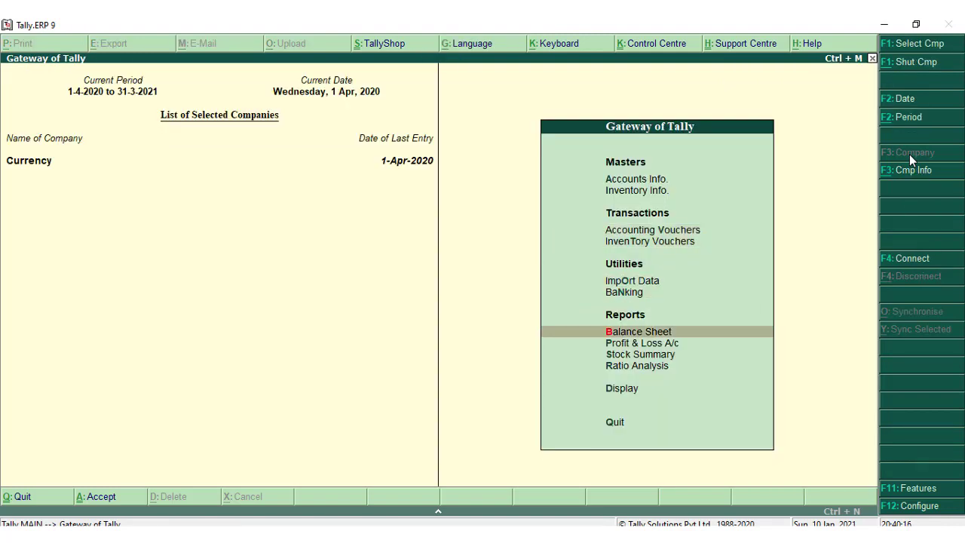
{"action": "key", "text": "Return"}
{"action": "key", "text": "Down"}
{"action": "key", "text": "Down"}
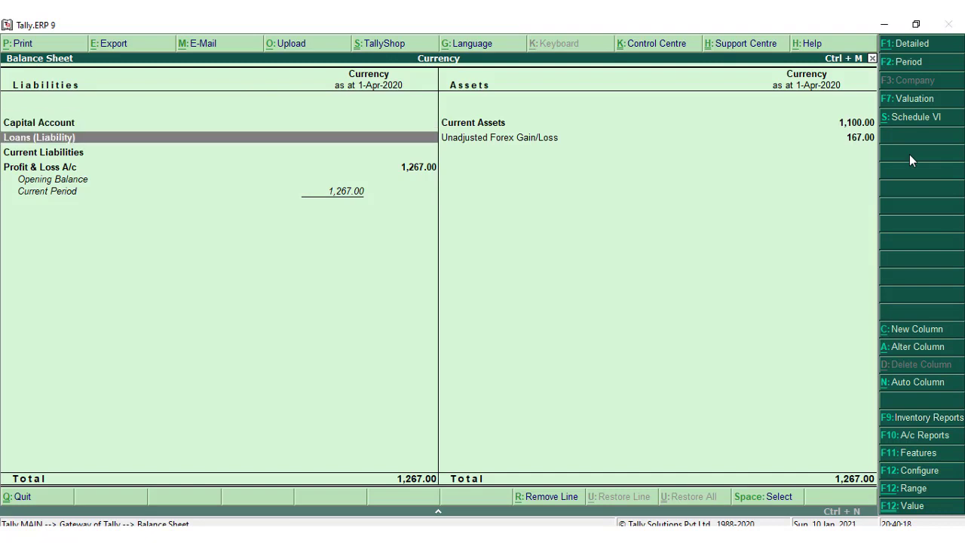
{"action": "key", "text": "Right"}
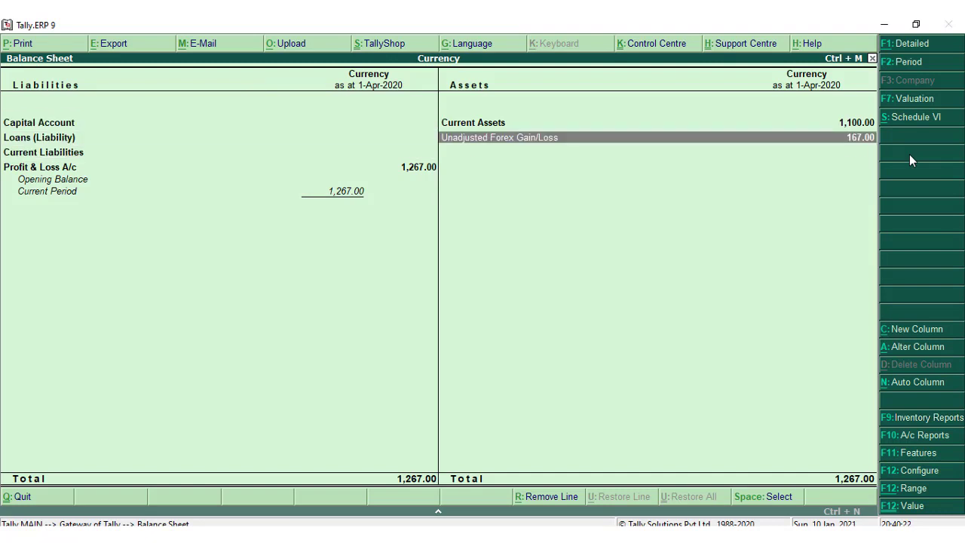
Step: Drill down from Unadjusted Forex Gain/Loss through Sundry Creditors to Foreign Supplier, and return to the Balance Sheet
{"action": "key", "text": "Return"}
{"action": "key", "text": "Return"}
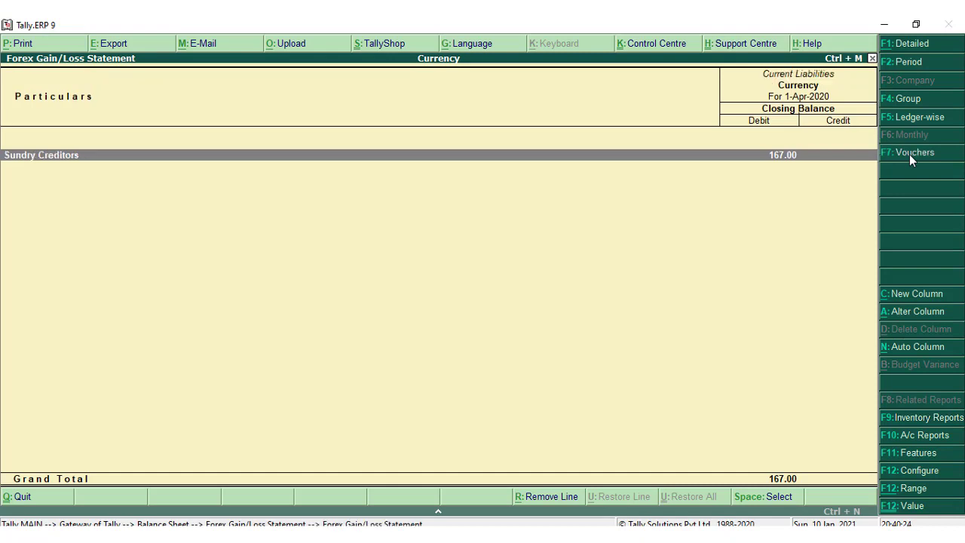
{"action": "key", "text": "Return"}
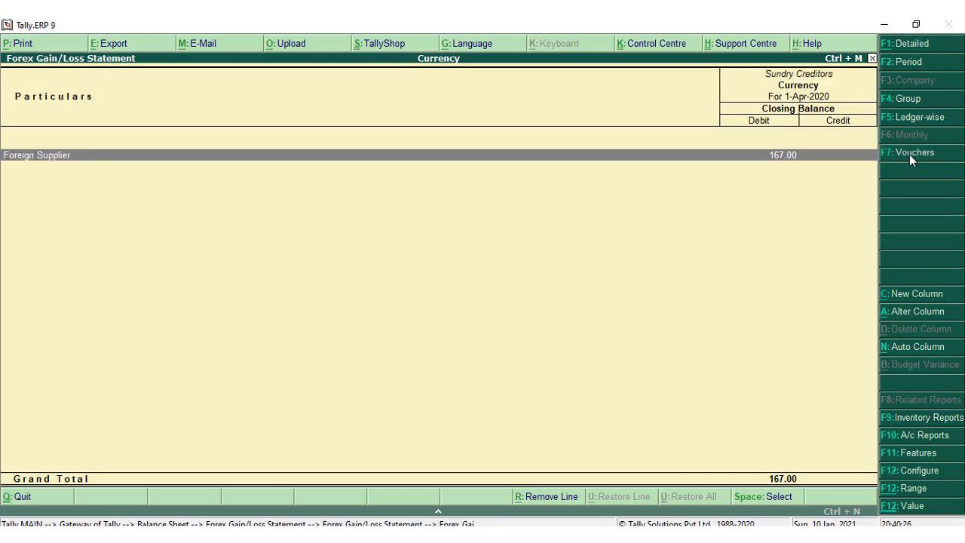
{"action": "key", "text": "Escape"}
{"action": "key", "text": "Escape"}
{"action": "key", "text": "Escape"}
{"action": "key", "text": "Left"}
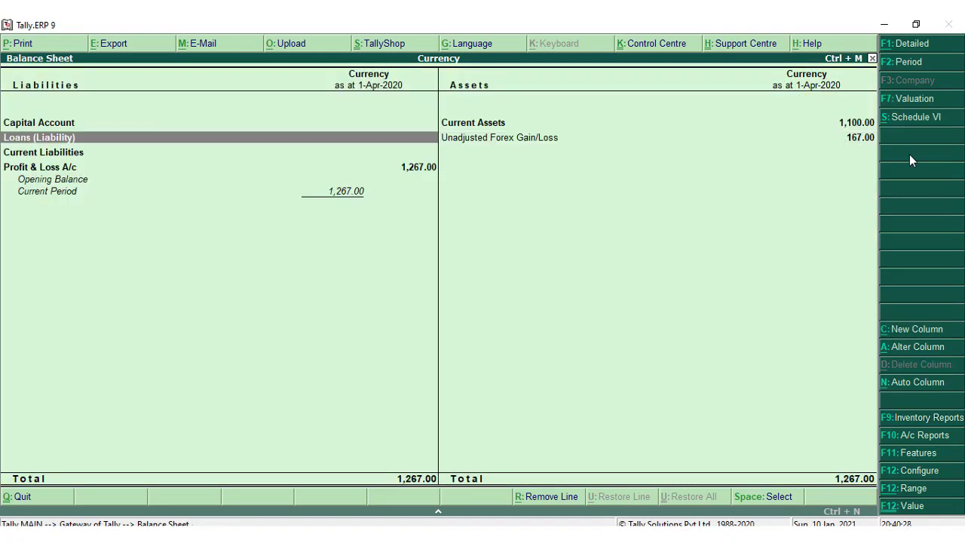
Step: Examine the Profit & Loss A/c line in the Balance Sheet and return to the Gateway of Tally
{"action": "key", "text": "Down"}
{"action": "key", "text": "Down"}
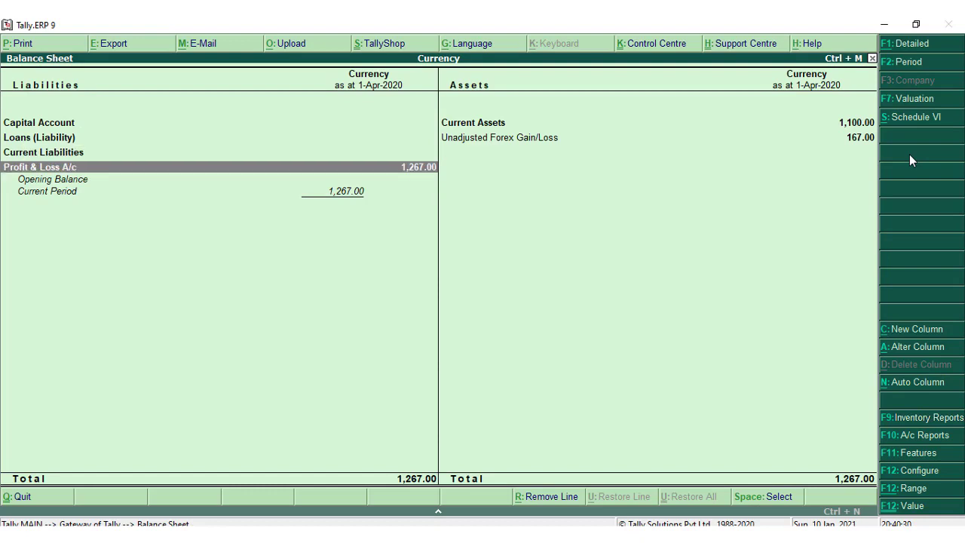
{"action": "key", "text": "Up"}
{"action": "key", "text": "Right"}
{"action": "key", "text": "Escape"}
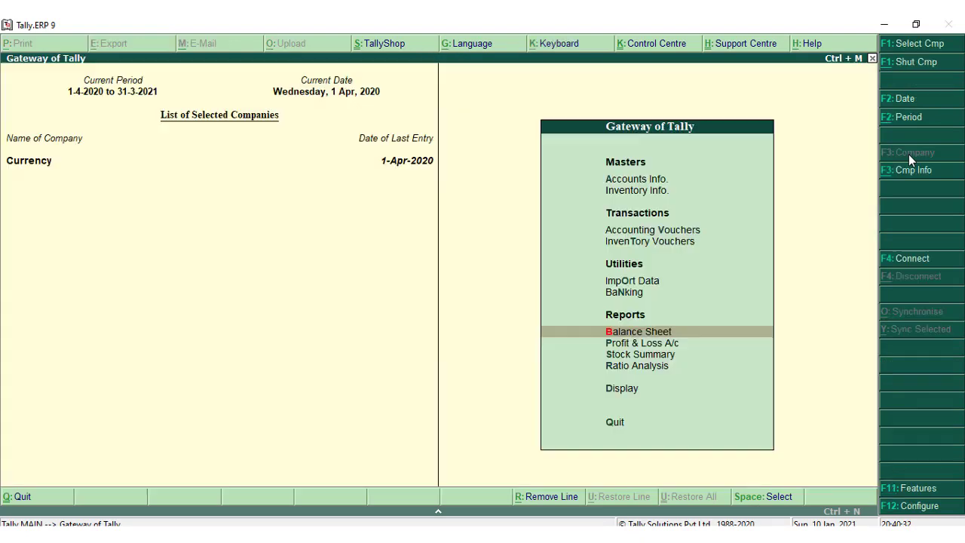
{"action": "key", "text": "Escape"}
{"action": "key", "text": "n"}
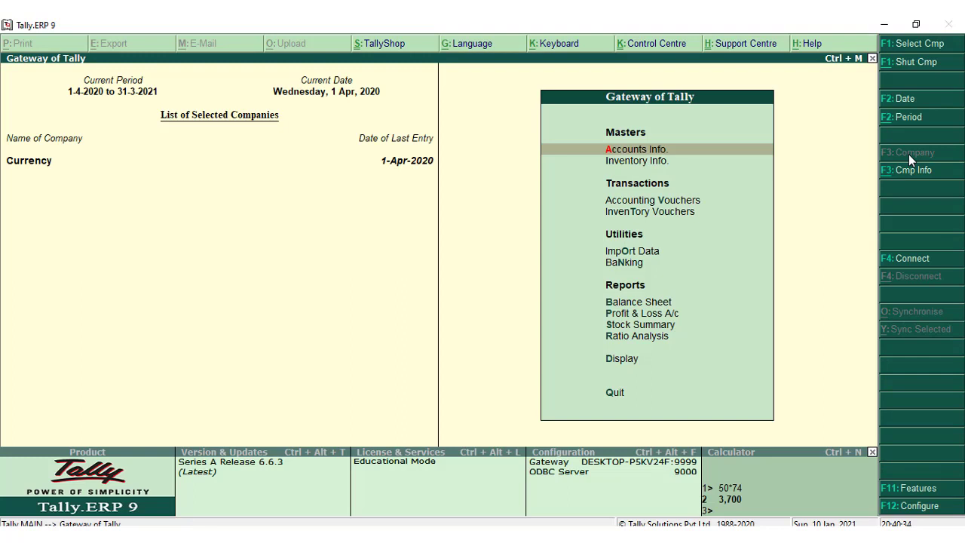
Step: Start a new voucher type under the accounts masters and name it Forex Gain/loss, leaving the alias empty
{"action": "key", "text": "Return"}
{"action": "key", "text": "Down"}
{"action": "key", "text": "Down"}
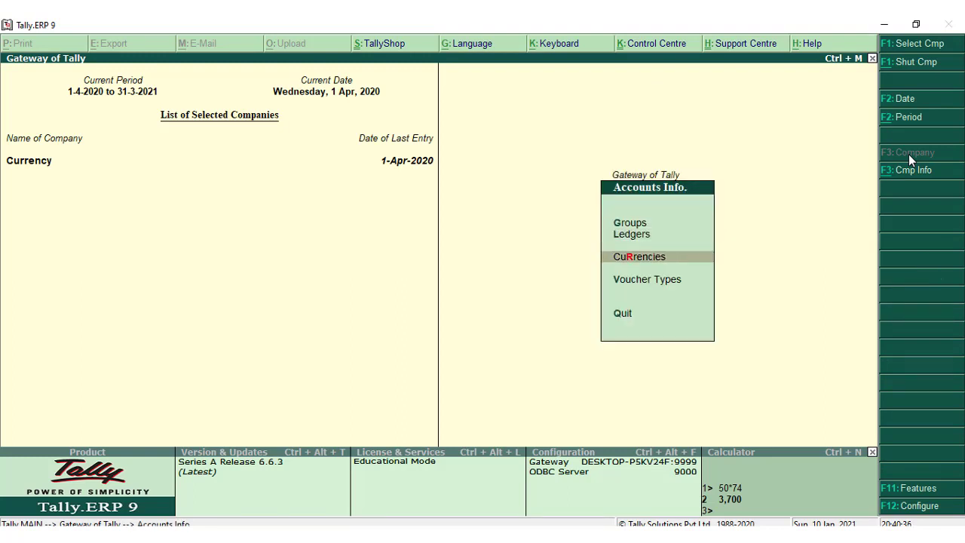
{"action": "key", "text": "Up"}
{"action": "key", "text": "Down"}
{"action": "key", "text": "Down"}
{"action": "key", "text": "Return"}
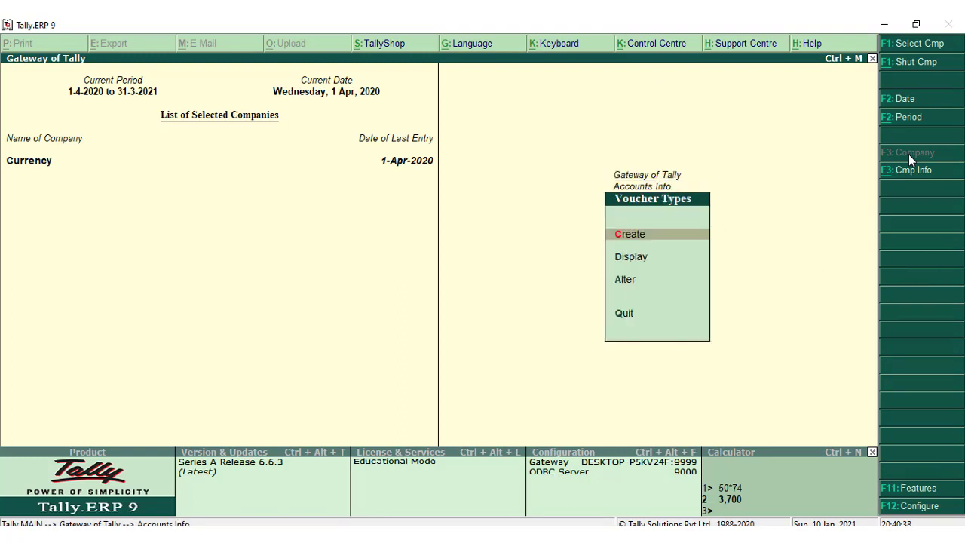
{"action": "key", "text": "Return"}
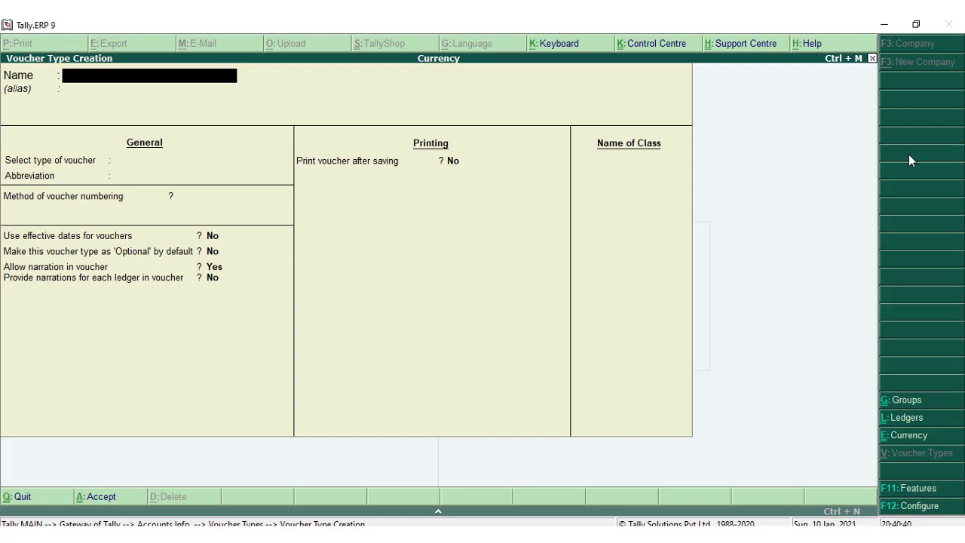
{"action": "type", "text": "Forext"}
{"action": "key", "text": "BackSpace"}
{"action": "type", "text": "Gain/loss"}
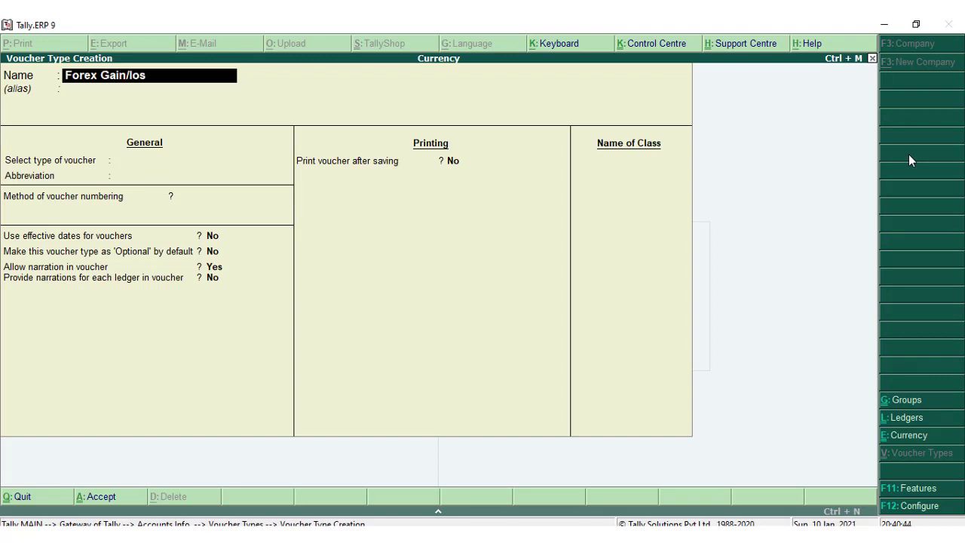
{"action": "key", "text": "Return"}
{"action": "key", "text": "Return"}
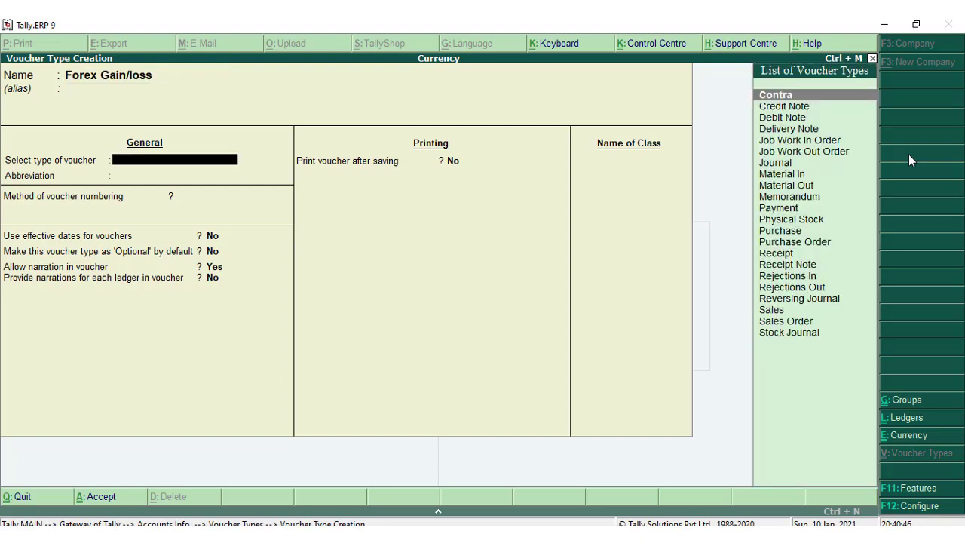
Step: Base the new voucher type on Journal and keep the default abbreviation, automatic numbering, narration and printing settings
{"action": "type", "text": "Jo"}
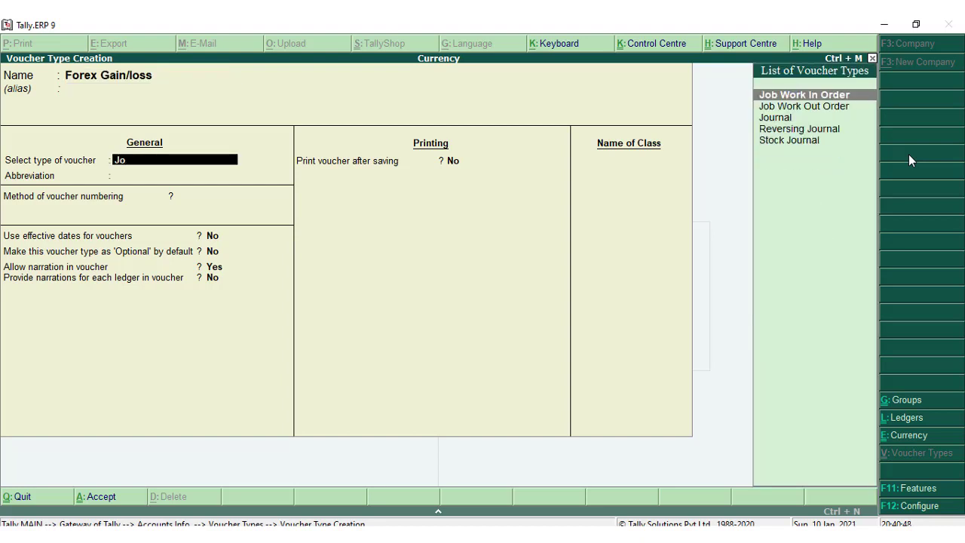
{"action": "key", "text": "Down"}
{"action": "key", "text": "Down"}
{"action": "key", "text": "Return"}
{"action": "key", "text": "Return"}
{"action": "key", "text": "Return"}
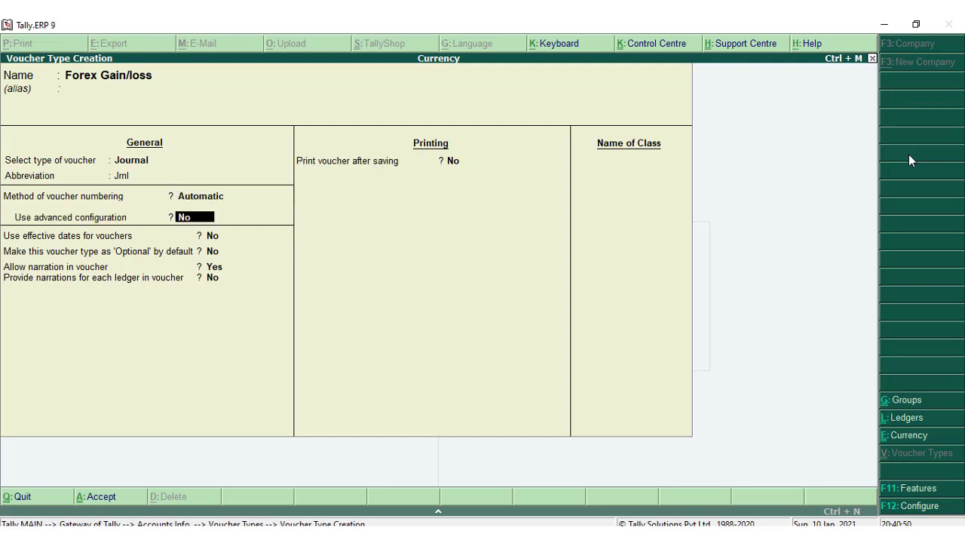
{"action": "key", "text": "Return"}
{"action": "key", "text": "Return"}
{"action": "key", "text": "Return"}
{"action": "key", "text": "Return"}
{"action": "key", "text": "Return"}
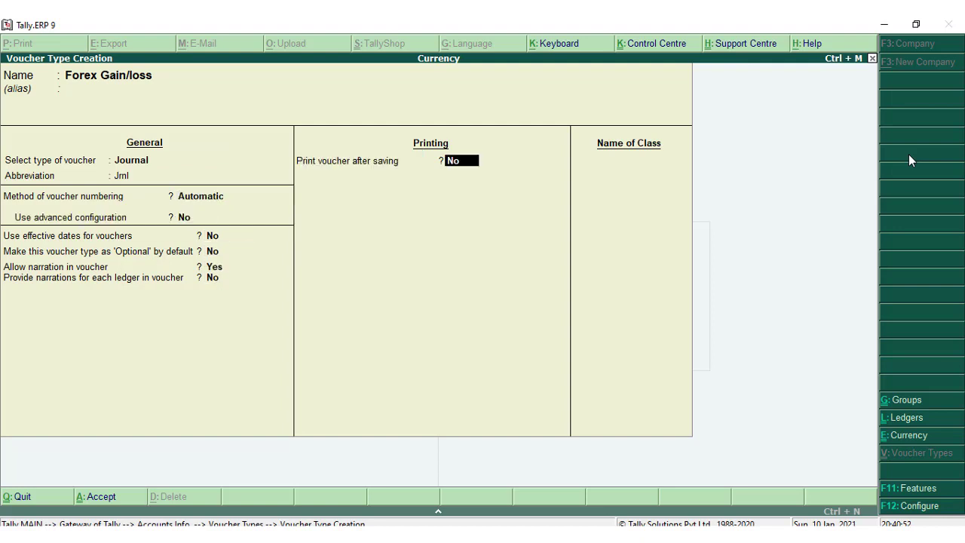
{"action": "key", "text": "Return"}
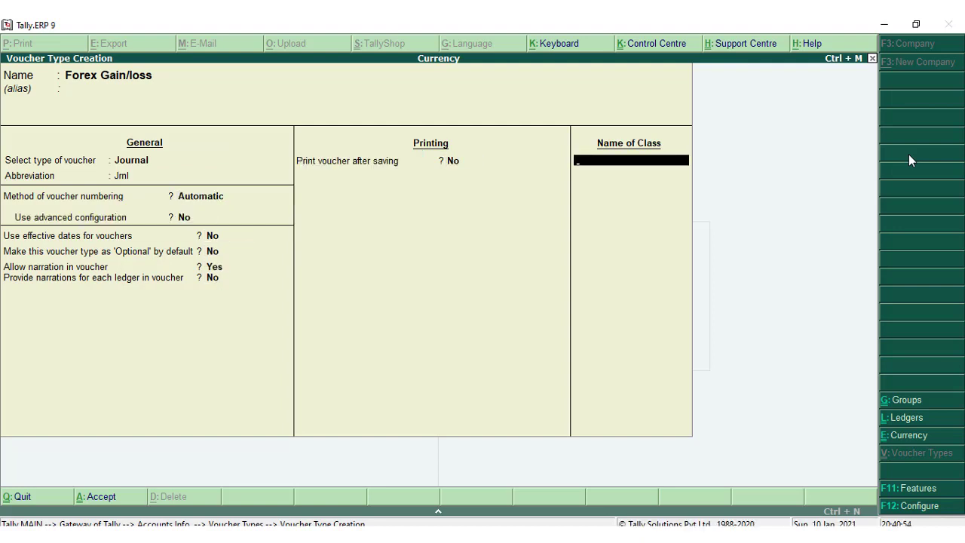
Step: Add a class named FOREX, enable it for forex gain/loss adjustments and assign Profit & Loss A/c as its ledger
{"action": "type", "text": "FOREX"}
{"action": "key", "text": "Return"}
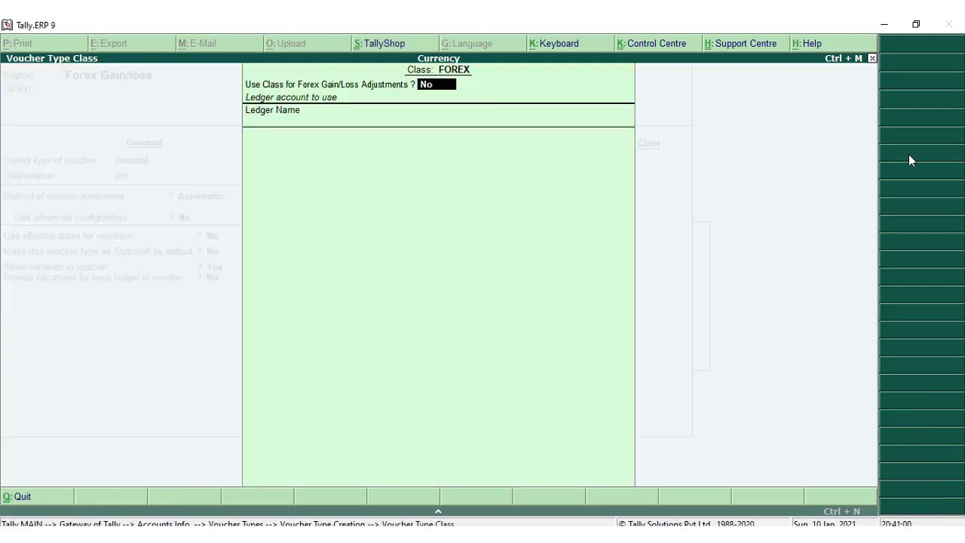
{"action": "type", "text": "y"}
{"action": "key", "text": "Return"}
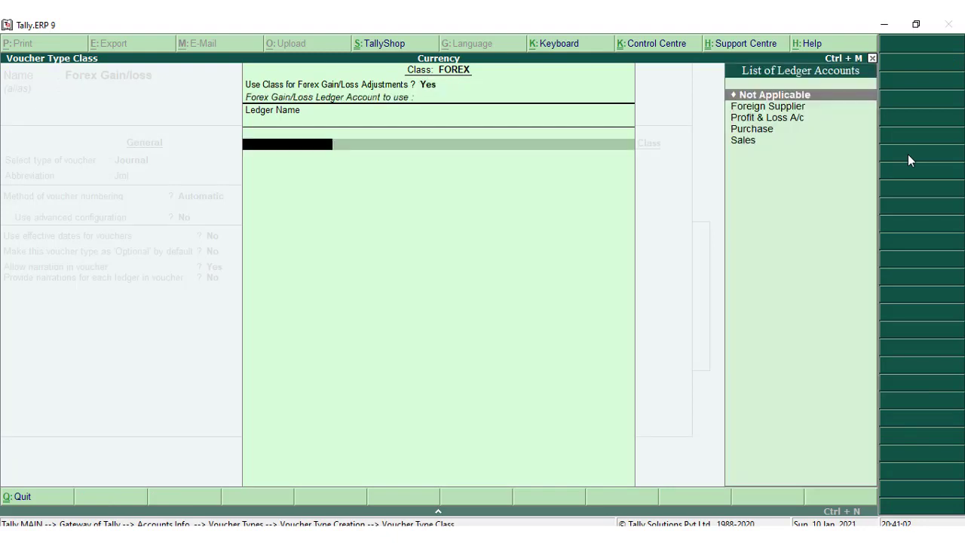
{"action": "key", "text": "Down"}
{"action": "key", "text": "Down"}
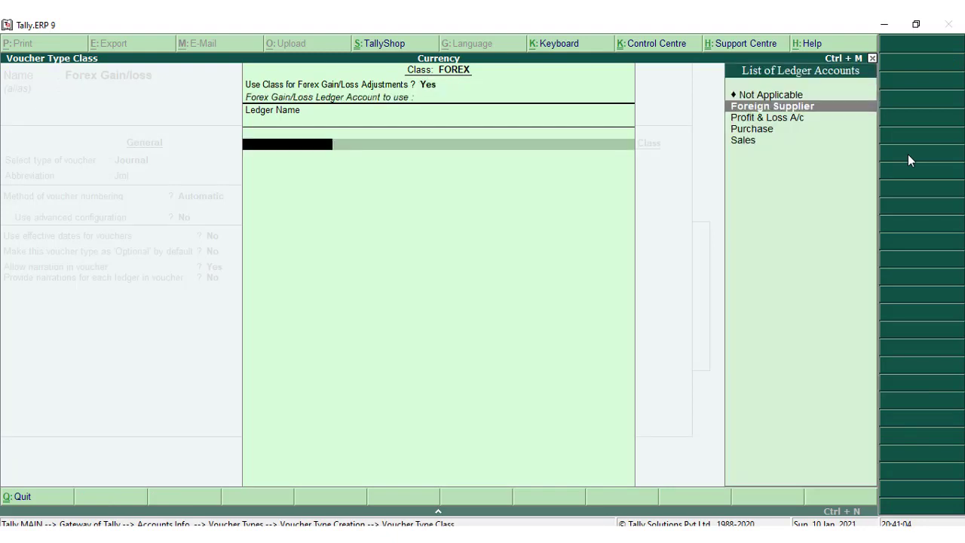
{"action": "key", "text": "Return"}
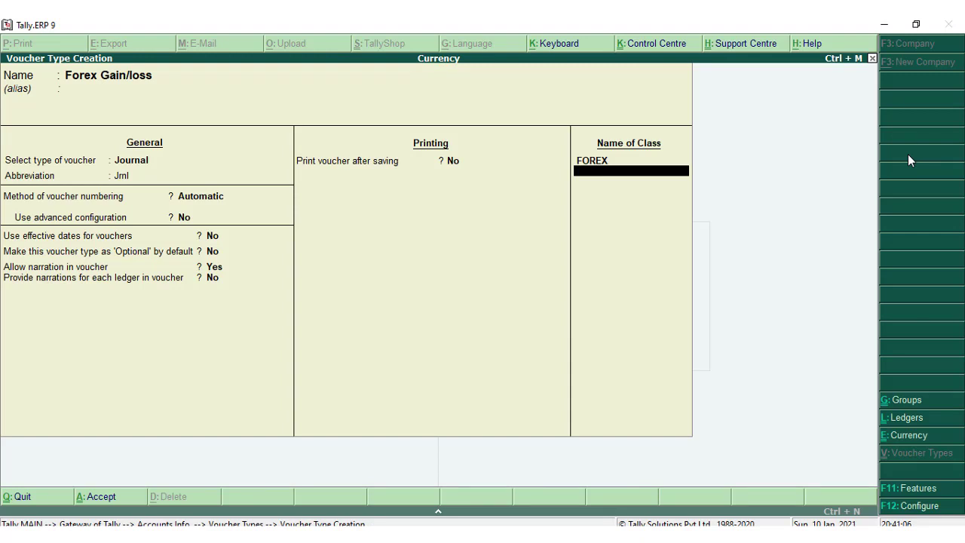
Step: Save the Forex Gain/loss voucher type and return to the Gateway of Tally
{"action": "key", "text": "Return"}
{"action": "key", "text": "Return"}
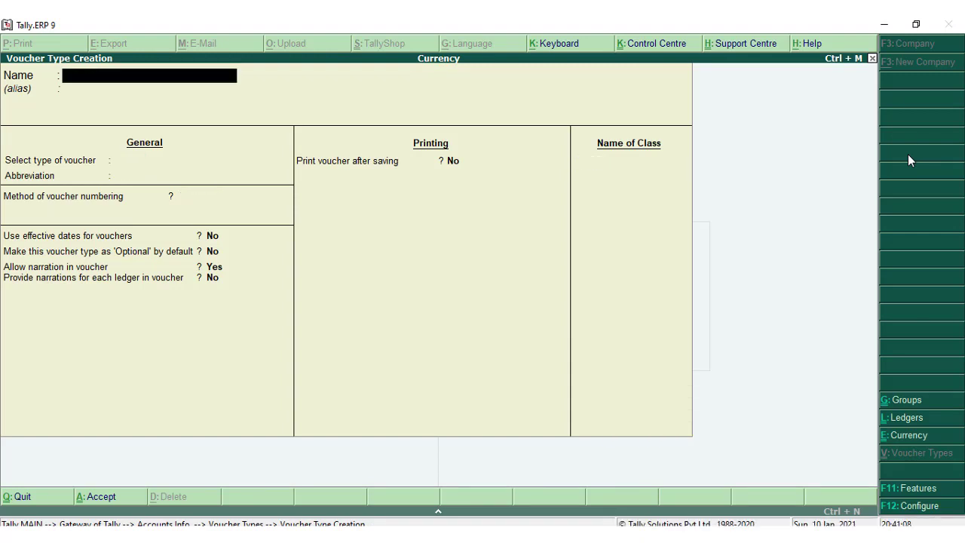
{"action": "key", "text": "Escape"}
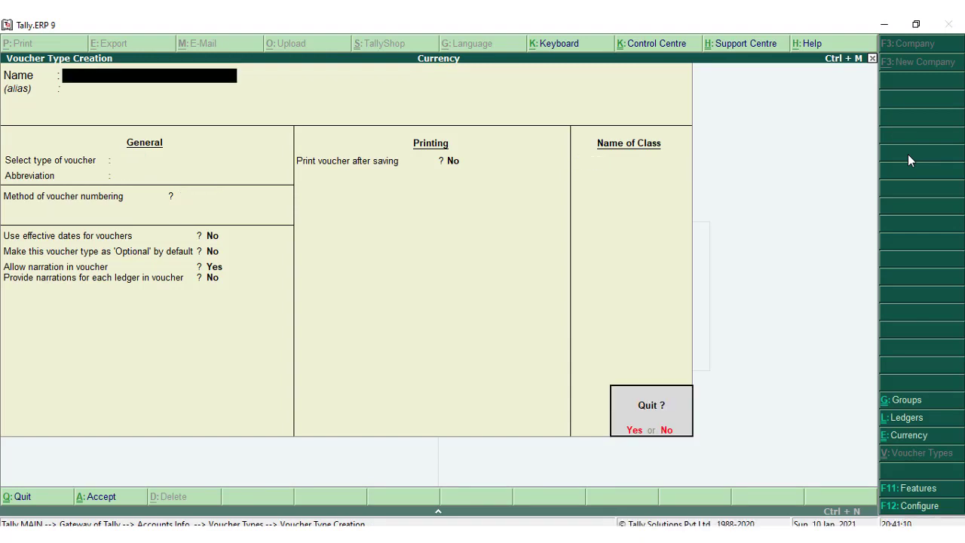
{"action": "key", "text": "Return"}
{"action": "key", "text": "Escape"}
{"action": "key", "text": "Escape"}
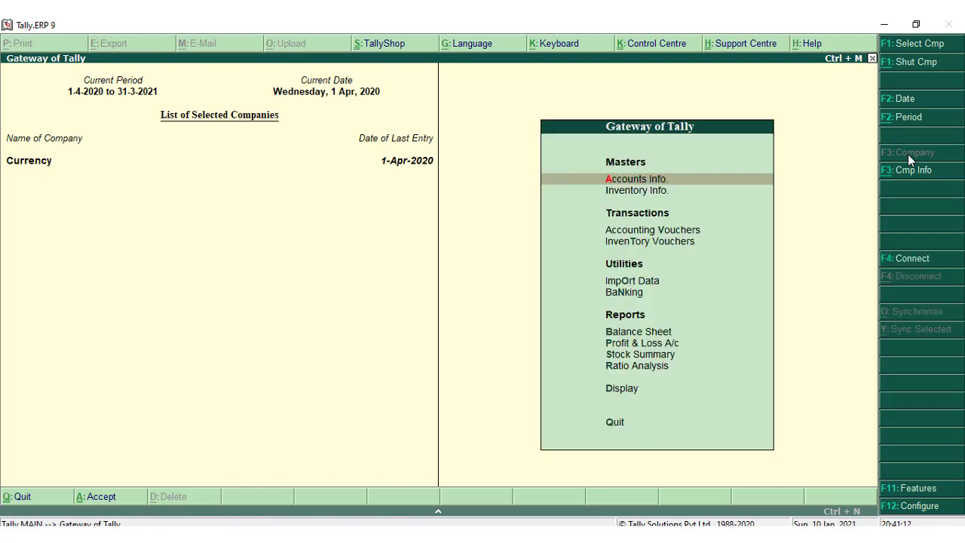
Step: Start a journal voucher of type Forex Gain/loss using the voucher class FOREX
{"action": "key", "text": "v"}
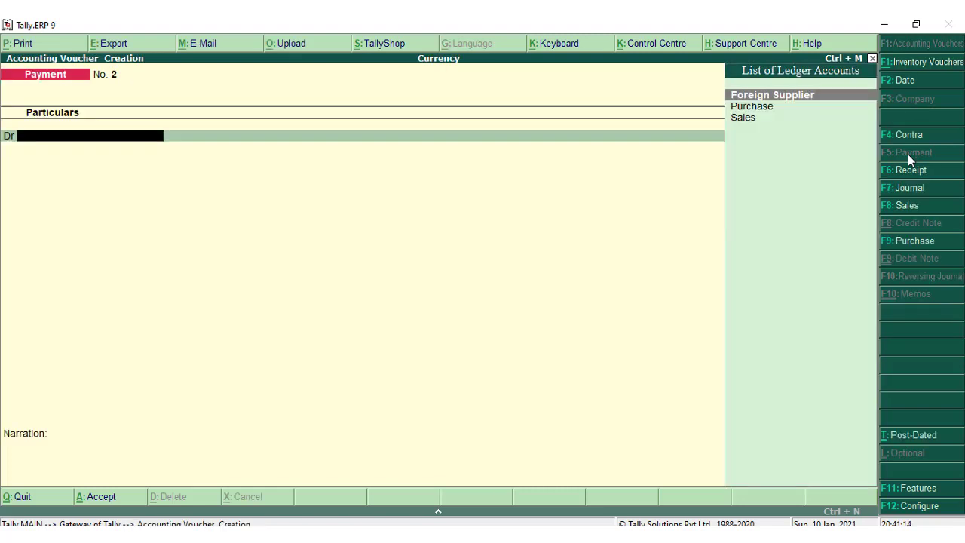
{"action": "key", "text": "F7"}
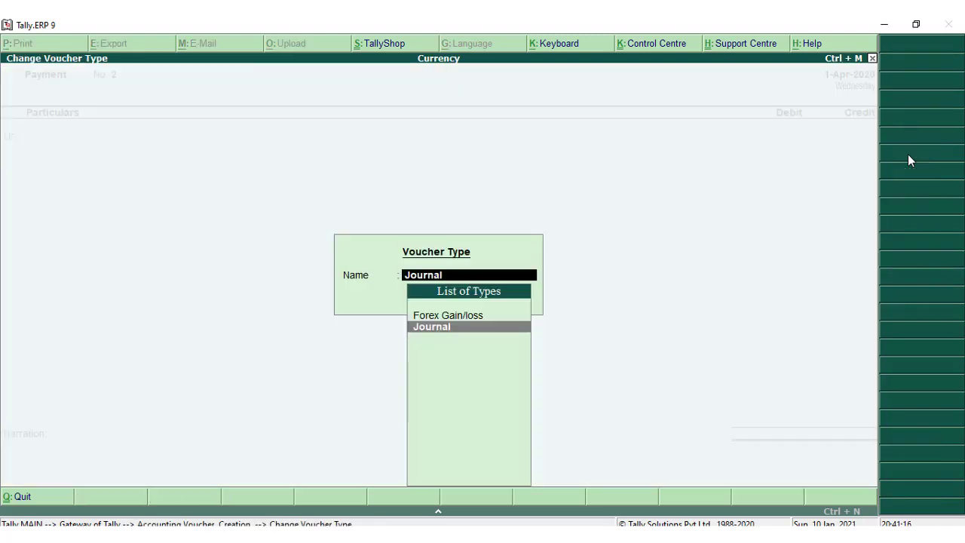
{"action": "key", "text": "Up"}
{"action": "key", "text": "Return"}
{"action": "key", "text": "Down"}
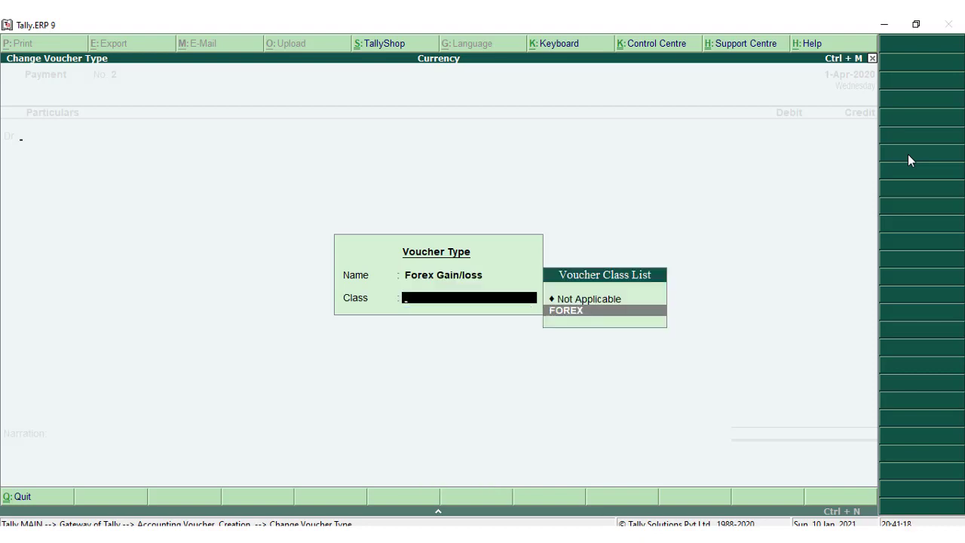
{"action": "key", "text": "Return"}
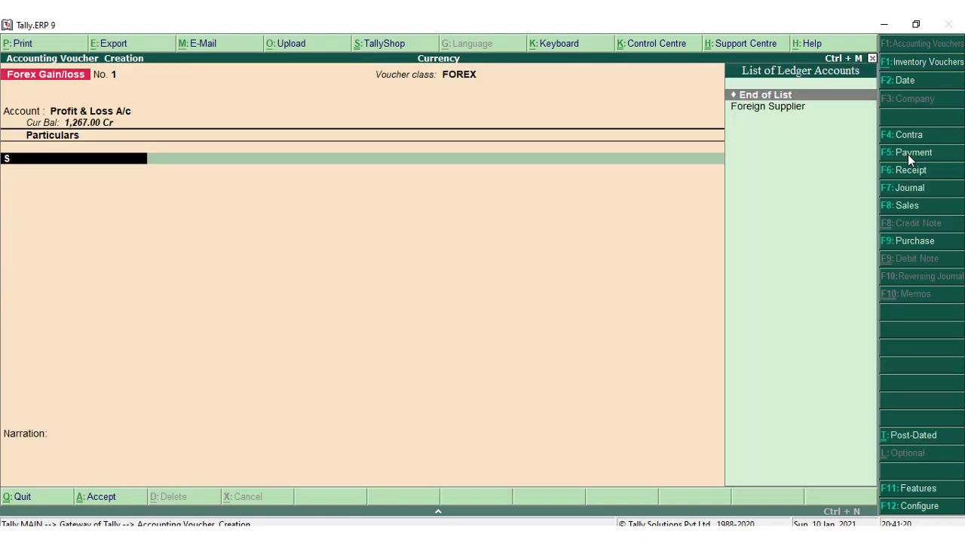
Step: Adjust Foreign Supplier with the proposed forex difference amount and save the voucher
{"action": "key", "text": "Down"}
{"action": "key", "text": "Return"}
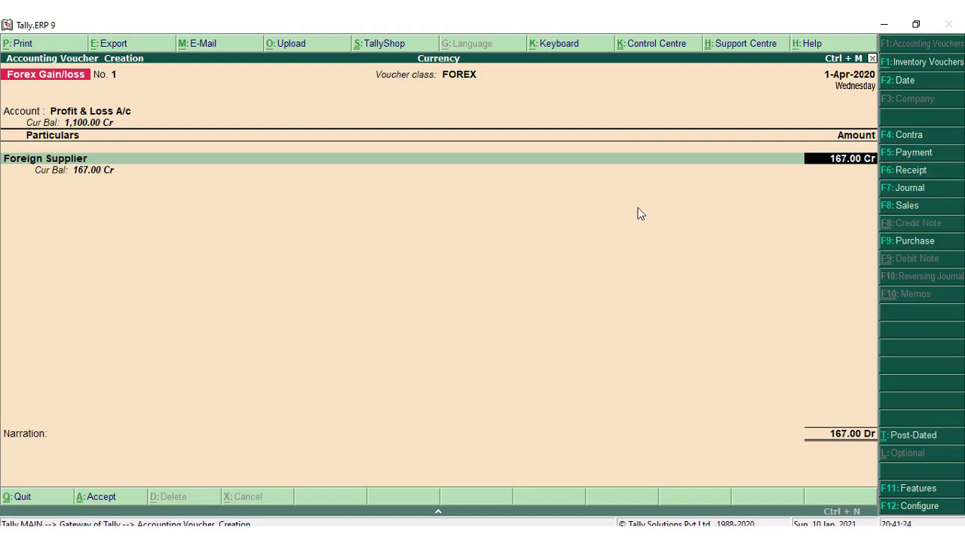
{"action": "key", "text": "ctrl+a"}
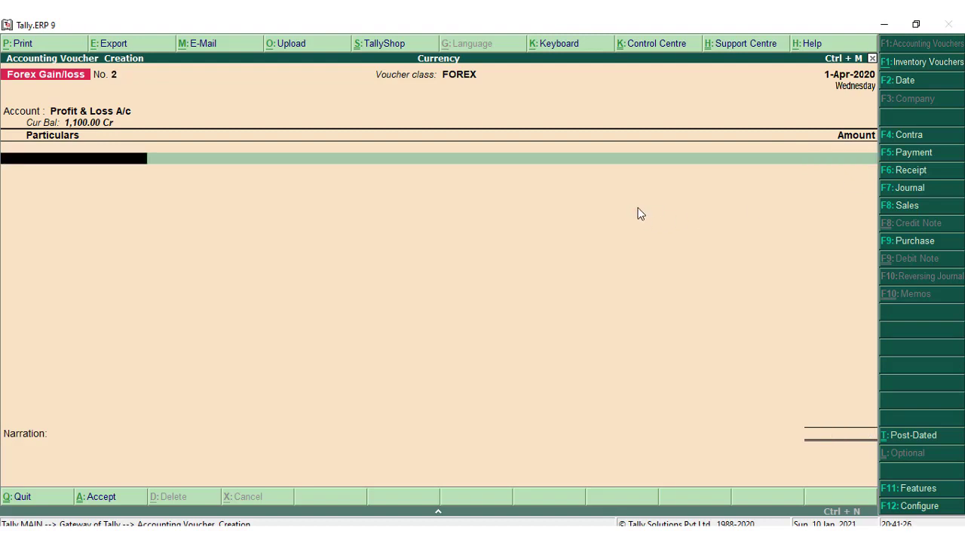
Step: Leave voucher entry and reopen the Balance Sheet to examine the Profit & Loss A/c line and its transferred amount
{"action": "key", "text": "Escape"}
{"action": "key", "text": "Return"}
{"action": "key", "text": "b"}
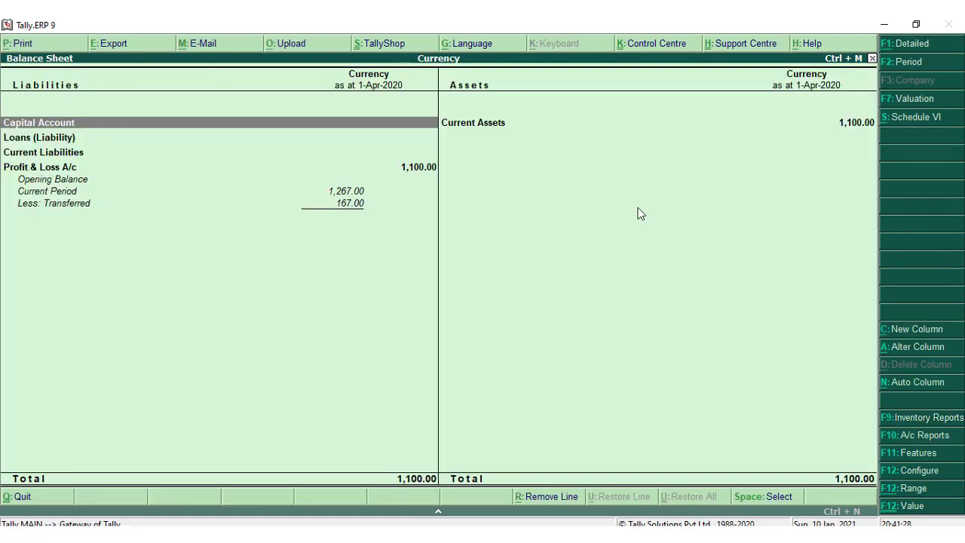
{"action": "key", "text": "Down"}
{"action": "key", "text": "Down"}
{"action": "key", "text": "Down"}
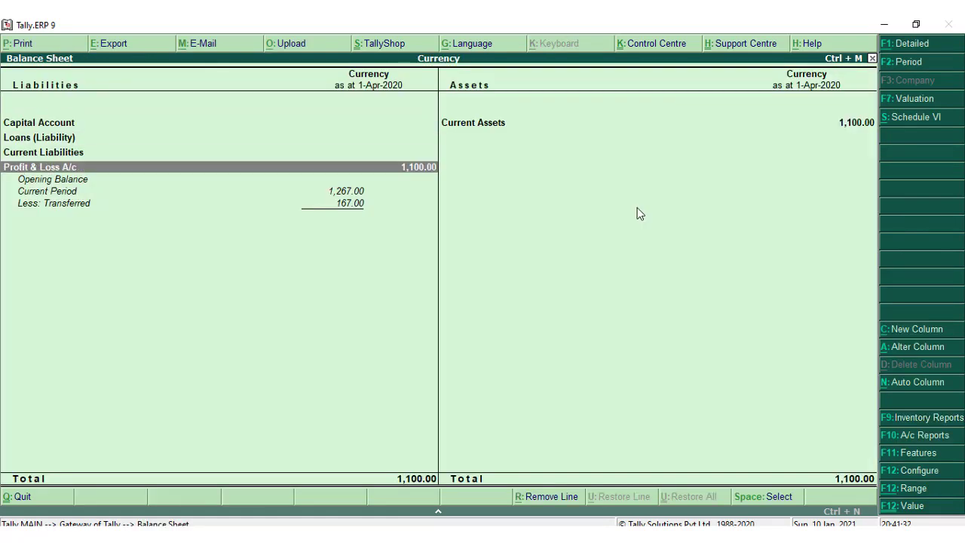
{"action": "key", "text": "Up"}
{"action": "key", "text": "Down"}
{"action": "key", "text": "Up"}
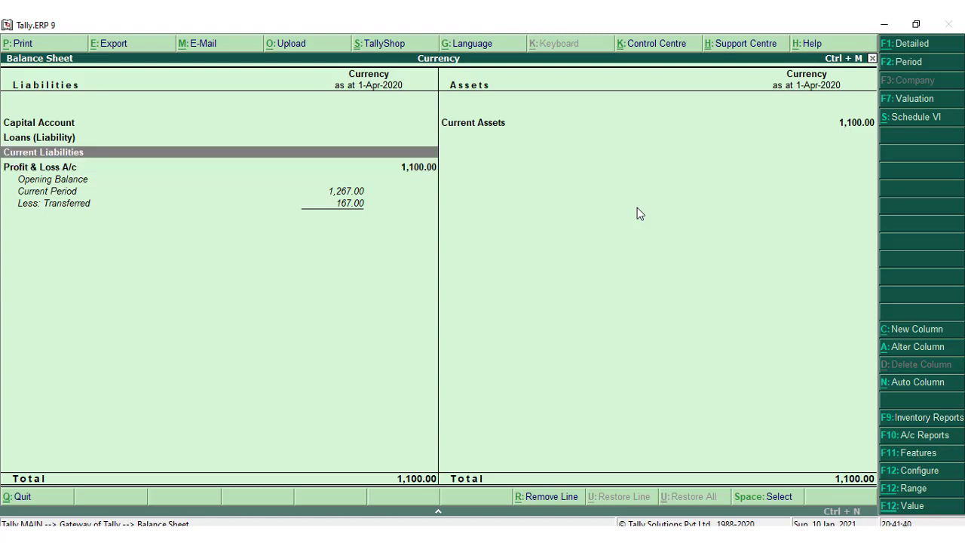
{"action": "key", "text": "Down"}
{"action": "key", "text": "Up"}
{"action": "key", "text": "Down"}
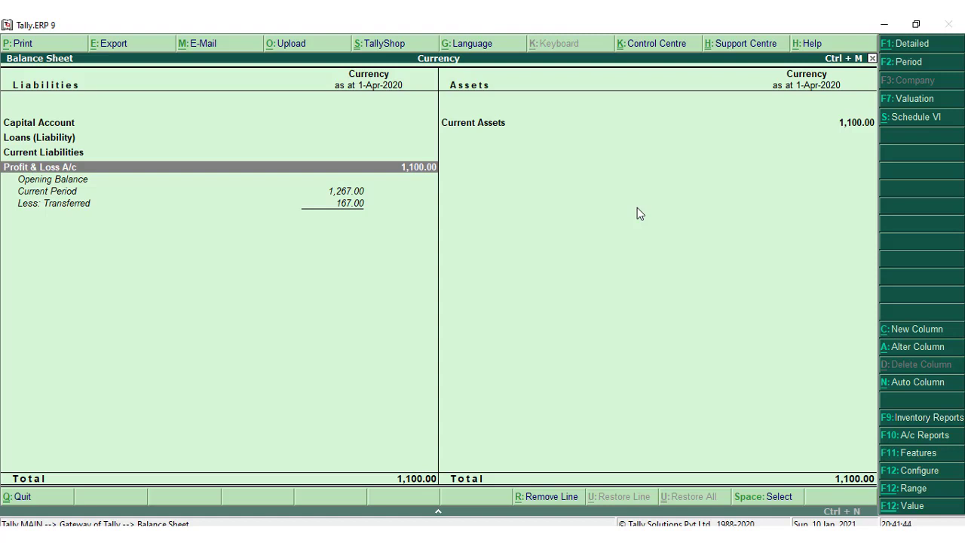
Step: Drill down into the Profit & Loss A/c to examine its figures, and return to the Gateway of Tally
{"action": "key", "text": "Return"}
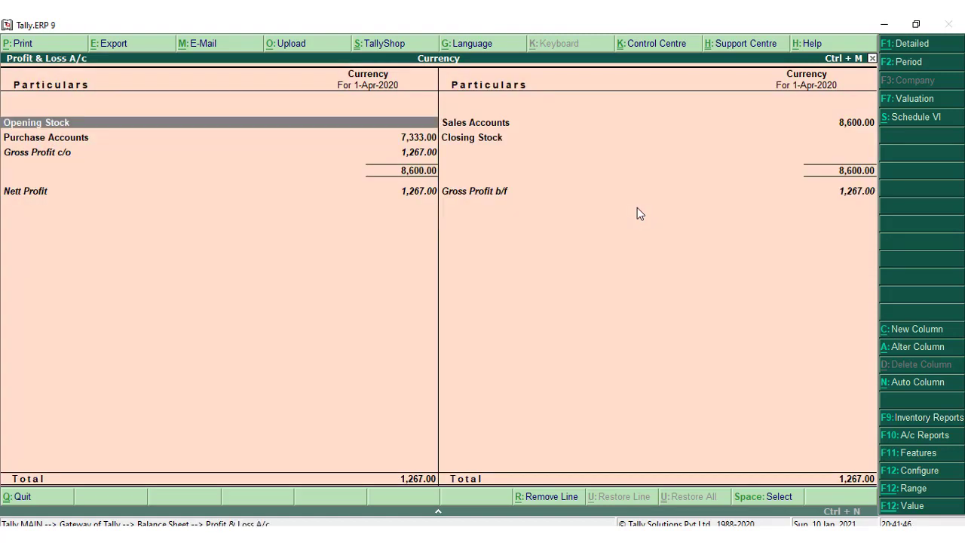
{"action": "key", "text": "Escape"}
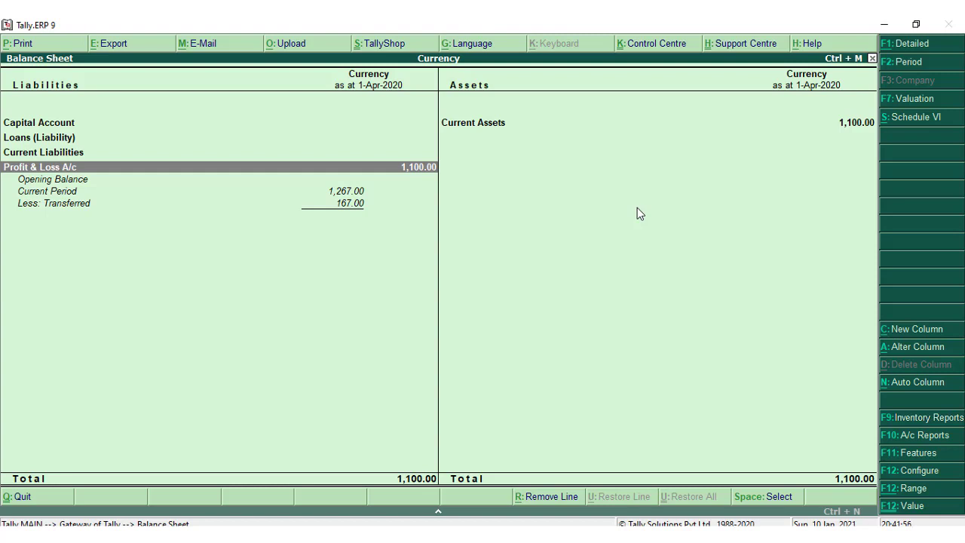
{"action": "key", "text": "Escape"}
Step: Start a purchase voucher with Foreign Supplier as the party and Purchase as the purchase ledger
{"action": "key", "text": "Up"}
{"action": "key", "text": "Up"}
{"action": "key", "text": "Up"}
{"action": "key", "text": "Up"}
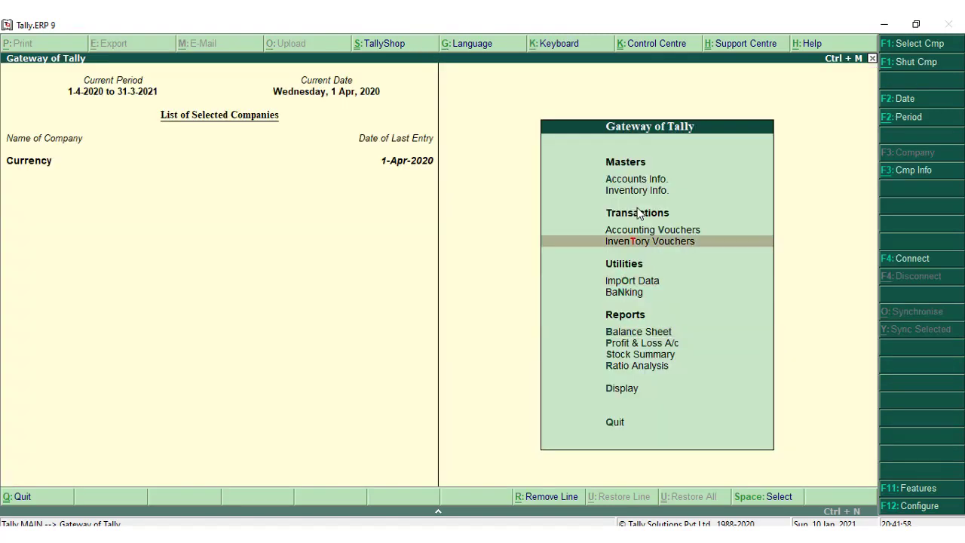
{"action": "key", "text": "Return"}
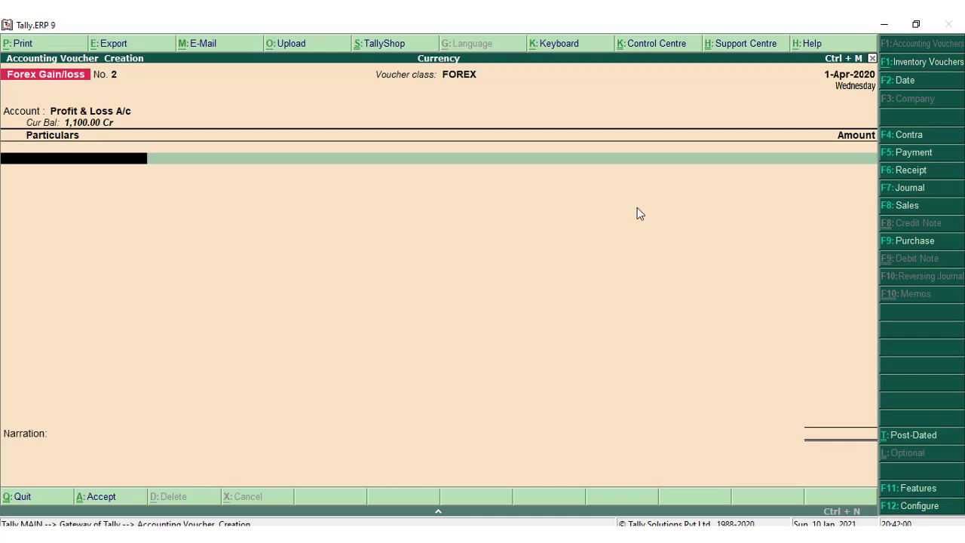
{"action": "left_click", "coordinate": [926, 242]}
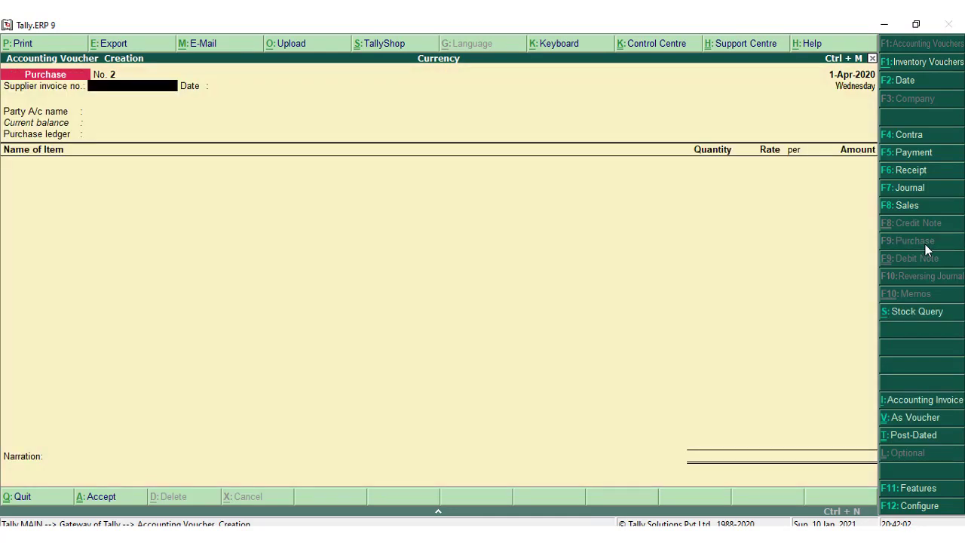
{"action": "key", "text": "Return"}
{"action": "key", "text": "Return"}
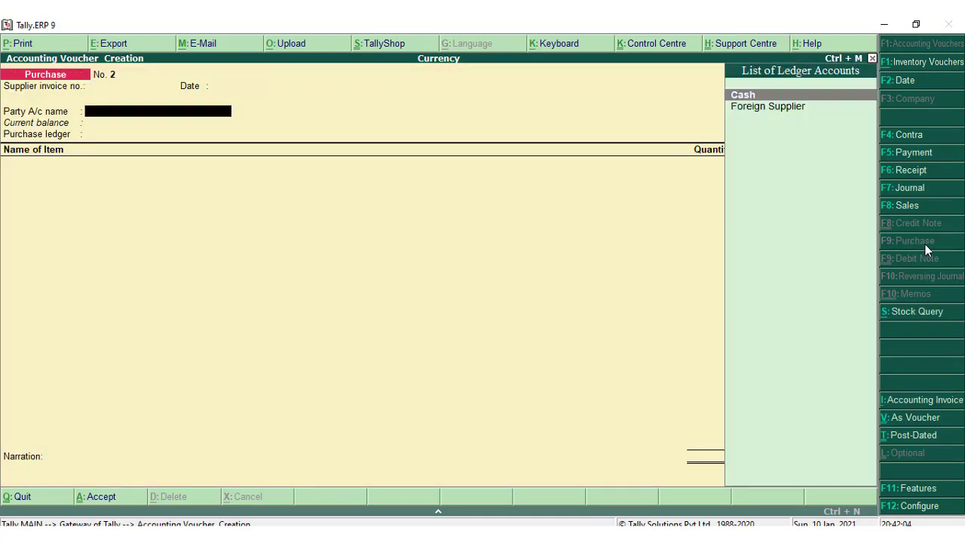
{"action": "key", "text": "Down"}
{"action": "key", "text": "Return"}
{"action": "key", "text": "Return"}
{"action": "key", "text": "Return"}
{"action": "key", "text": "Return"}
{"action": "key", "text": "Return"}
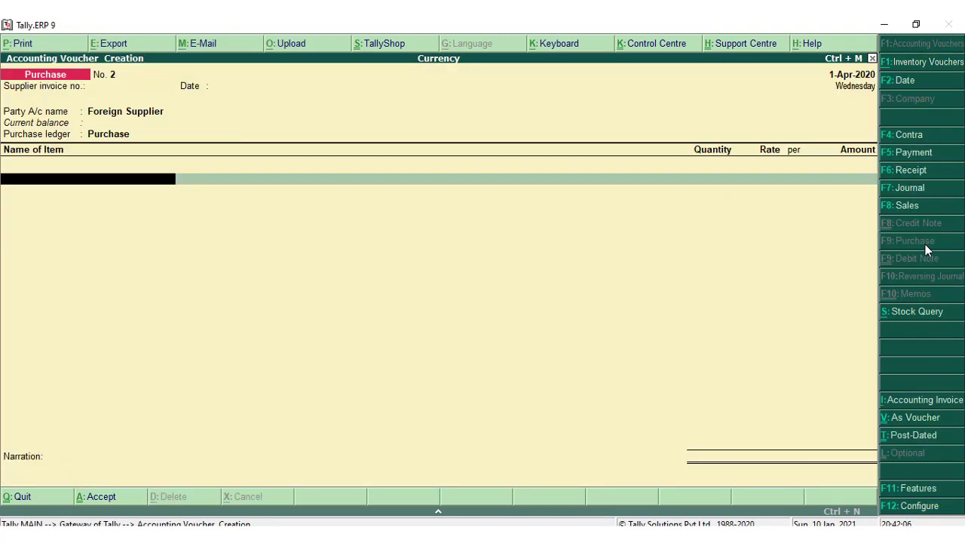
Step: Add the item Keyboard to the purchase voucher with a quantity of 2 nos at $ 50.00 each
{"action": "type", "text": "S"}
{"action": "key", "text": "Down"}
{"action": "key", "text": "Return"}
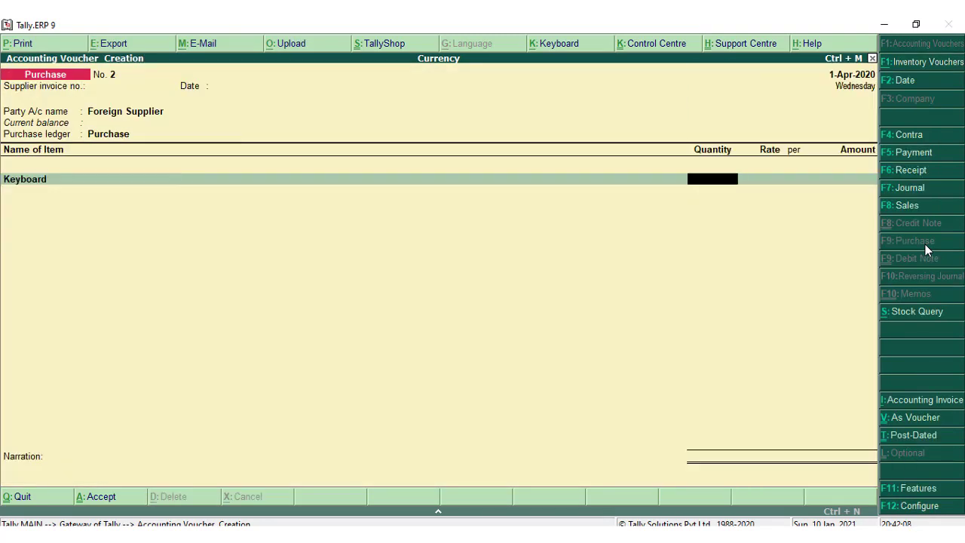
{"action": "type", "text": "2"}
{"action": "key", "text": "Return"}
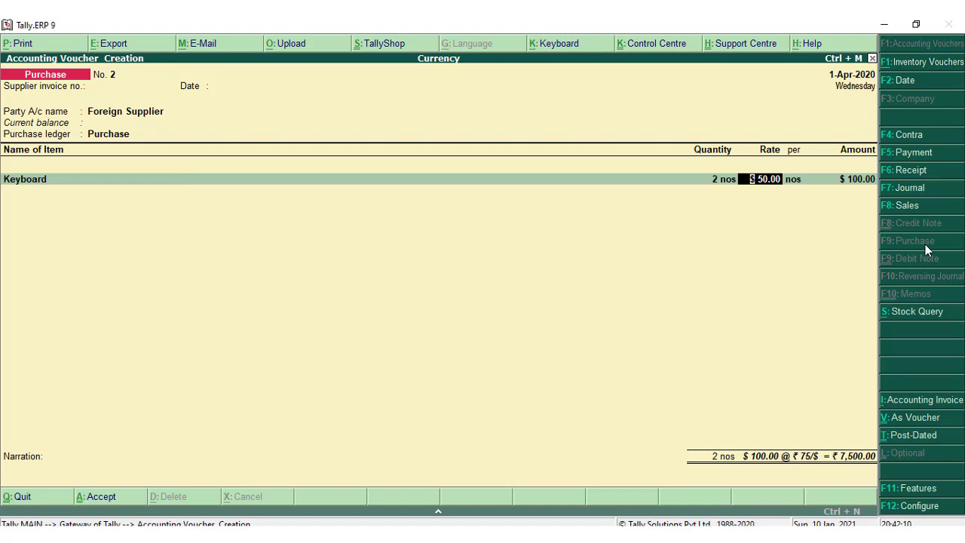
{"action": "key", "text": "Return"}
{"action": "key", "text": "Return"}
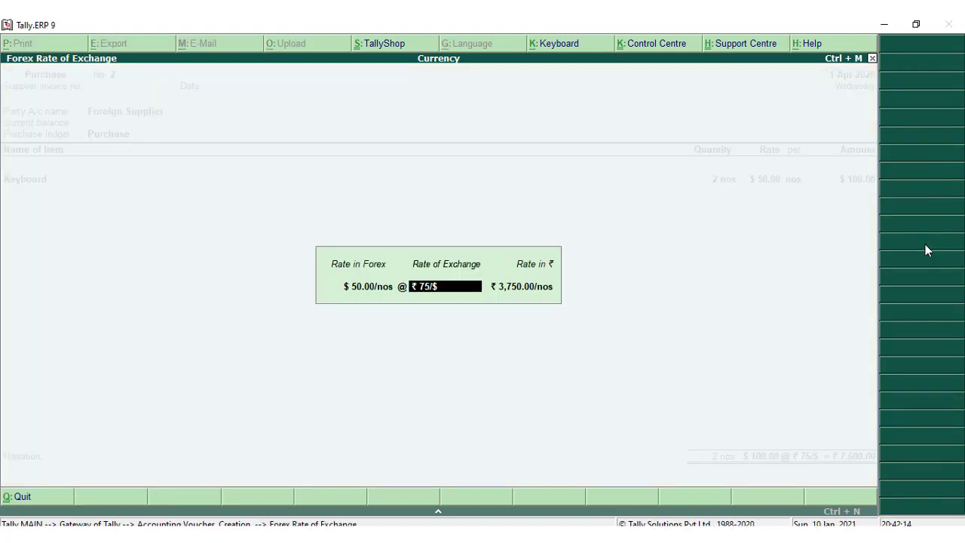
Step: Keep the exchange rate of ₹ 75/$ for the Keyboard purchase and save the voucher without a narration
{"action": "key", "text": "Return"}
{"action": "key", "text": "Return"}
{"action": "key", "text": "Return"}
{"action": "key", "text": "Return"}
{"action": "key", "text": "Return"}
{"action": "key", "text": "Return"}
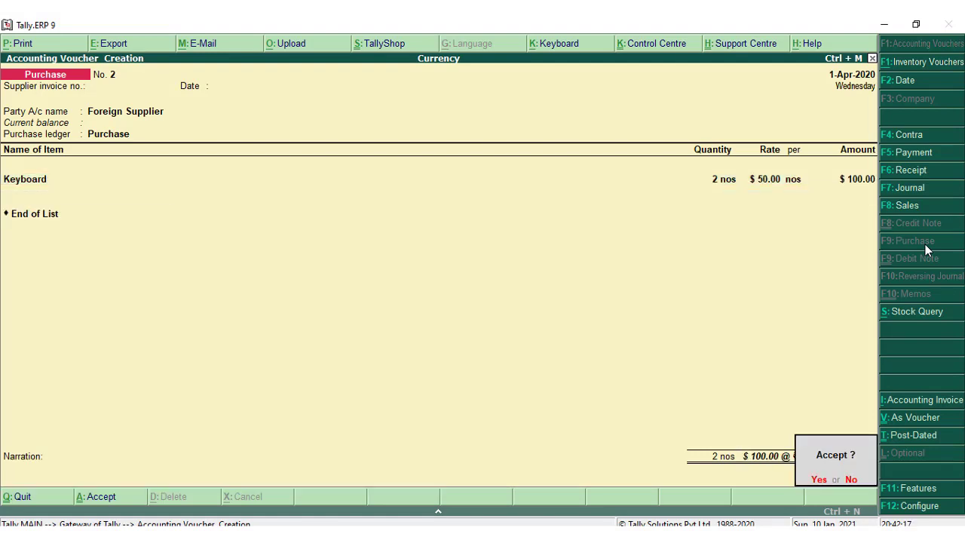
{"action": "key", "text": "Return"}
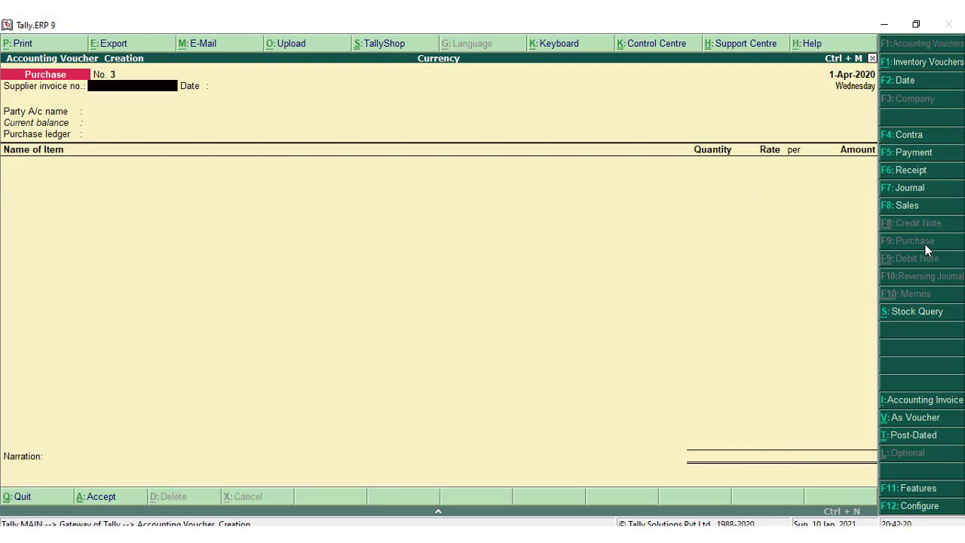
Step: Start a sales voucher with Cash as the party and Sales as the ledger, leaving the despatch and order details blank
{"action": "key", "text": "F8"}
{"action": "key", "text": "Return"}
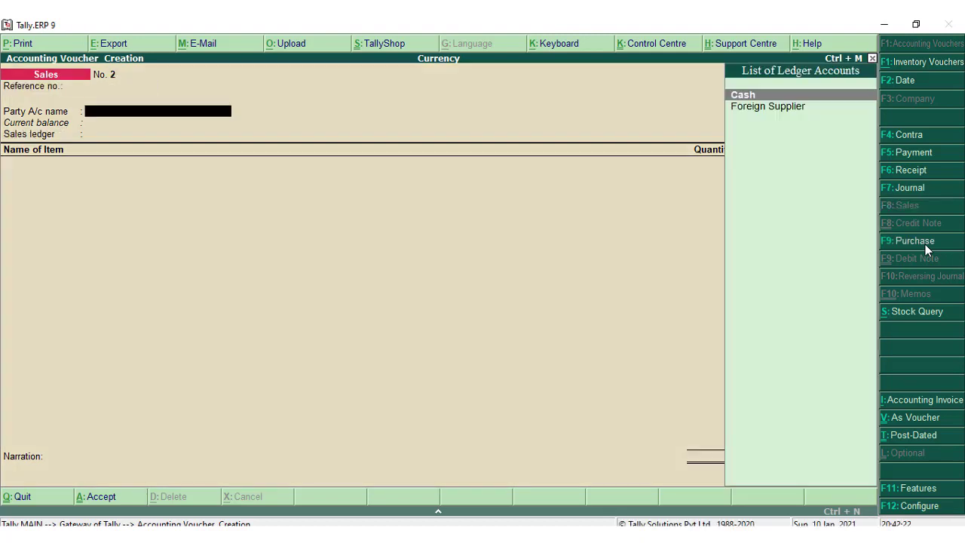
{"action": "key", "text": "Return"}
{"action": "key", "text": "Return"}
{"action": "key", "text": "Return"}
{"action": "key", "text": "Return"}
{"action": "key", "text": "Return"}
{"action": "key", "text": "Return"}
{"action": "key", "text": "Return"}
{"action": "key", "text": "Return"}
{"action": "key", "text": "Return"}
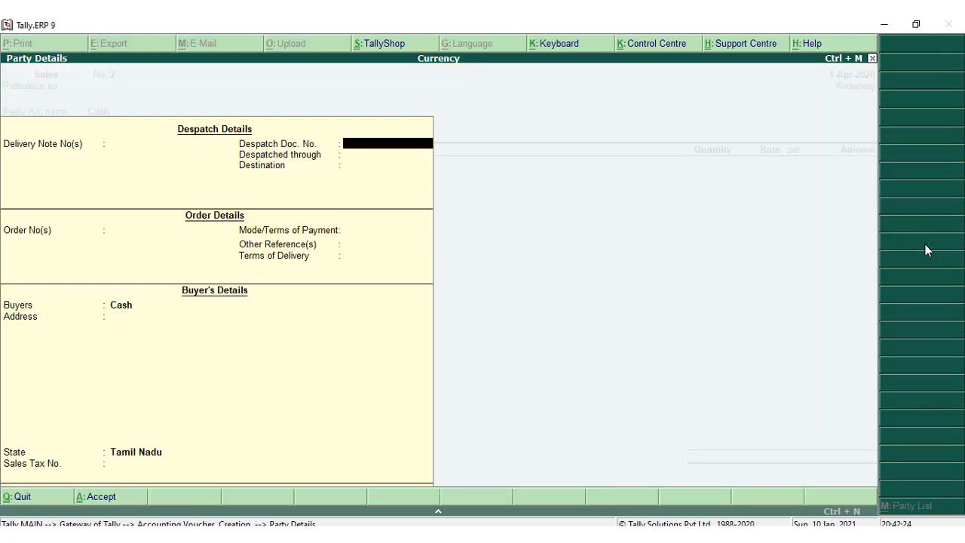
{"action": "key", "text": "Return"}
{"action": "key", "text": "Return"}
{"action": "key", "text": "Return"}
{"action": "key", "text": "Return"}
{"action": "key", "text": "Return"}
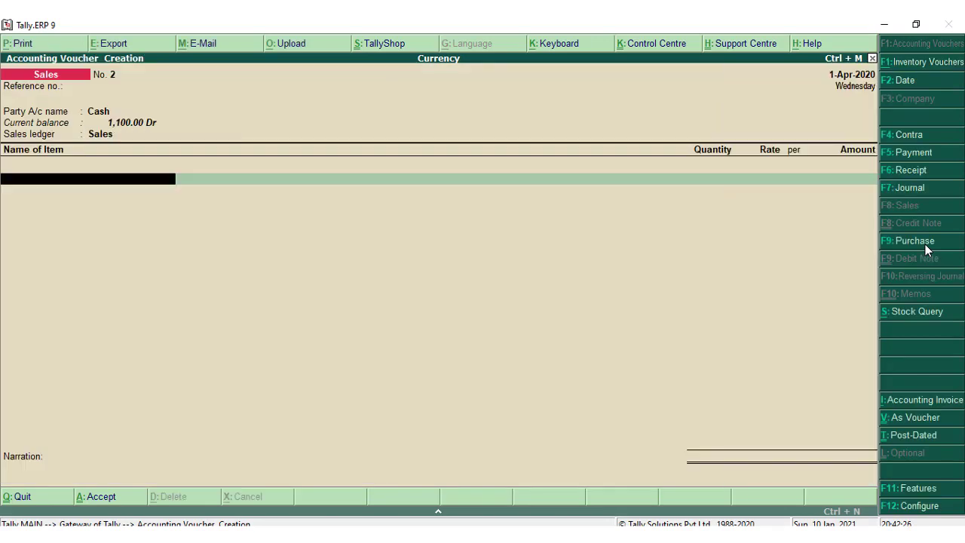
Step: Add 2 nos of Keyboard at 4,300.00 each to the sales voucher and save it
{"action": "type", "text": "S"}
{"action": "key", "text": "Down"}
{"action": "key", "text": "Return"}
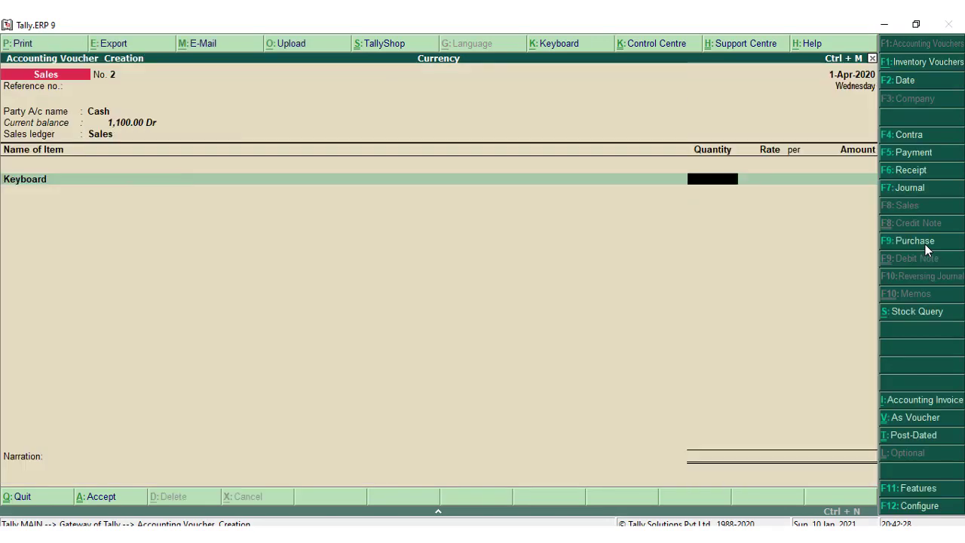
{"action": "type", "text": "2"}
{"action": "key", "text": "Return"}
{"action": "key", "text": "Return"}
{"action": "key", "text": "Return"}
{"action": "key", "text": "Return"}
{"action": "key", "text": "Return"}
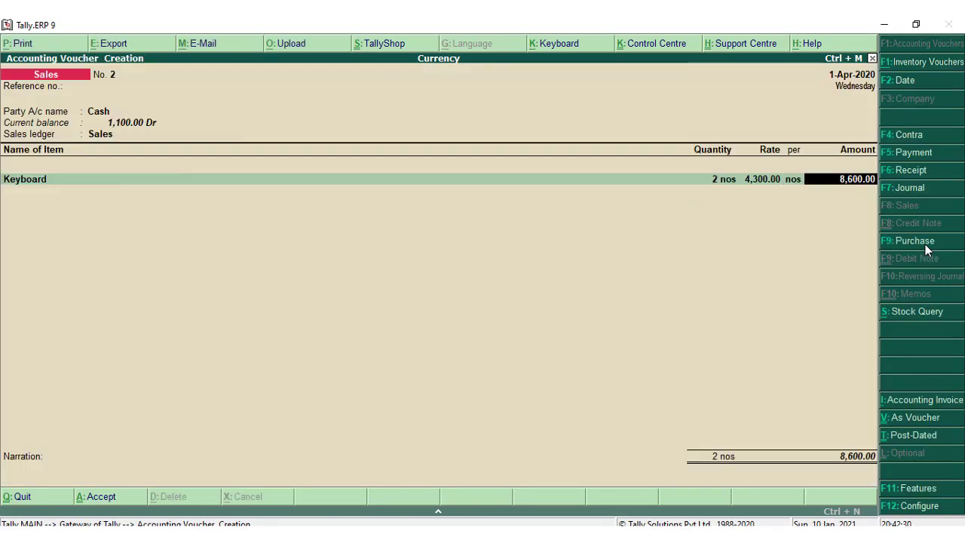
{"action": "key", "text": "Return"}
{"action": "key", "text": "Return"}
{"action": "key", "text": "Return"}
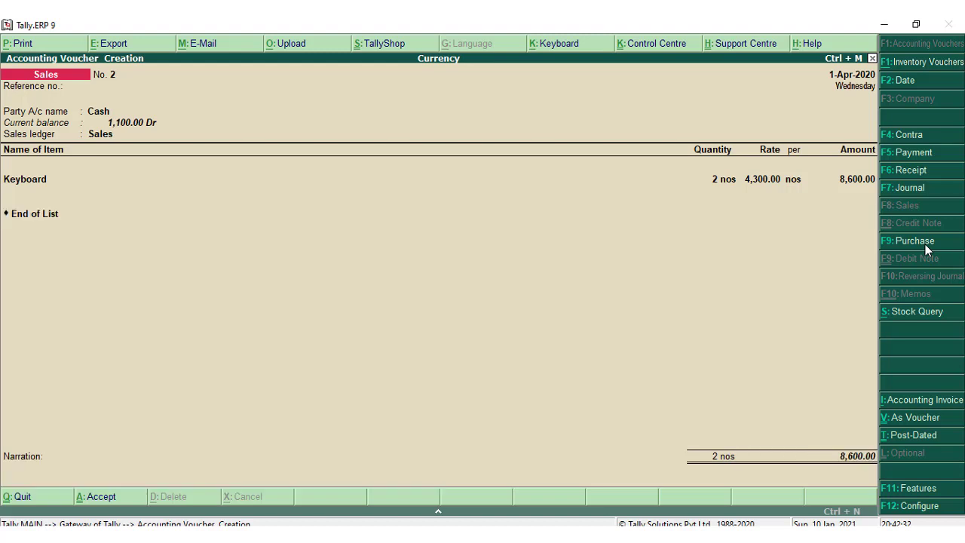
{"action": "key", "text": "Return"}
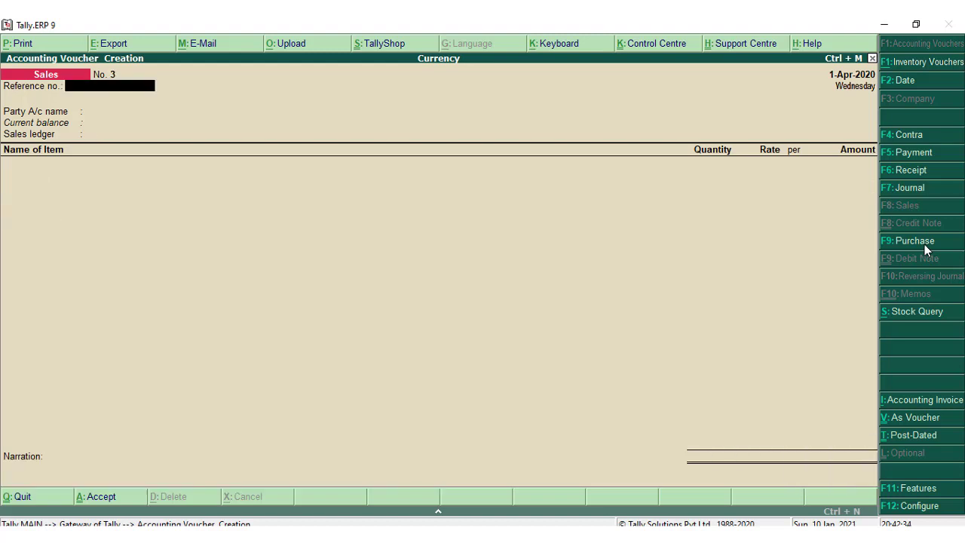
Step: Leave voucher entry and display the ledger vouchers of Foreign Supplier
{"action": "key", "text": "Escape"}
{"action": "key", "text": "Return"}
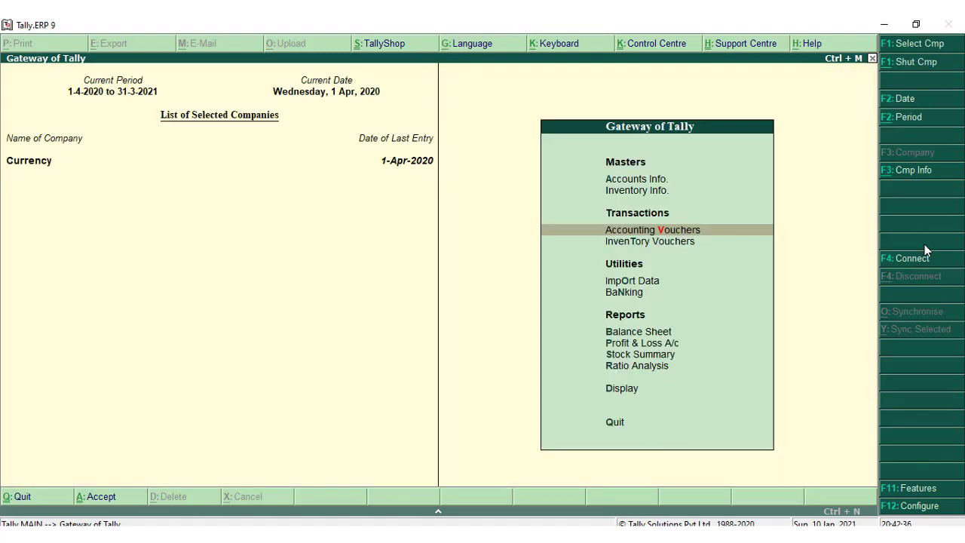
{"action": "key", "text": "d"}
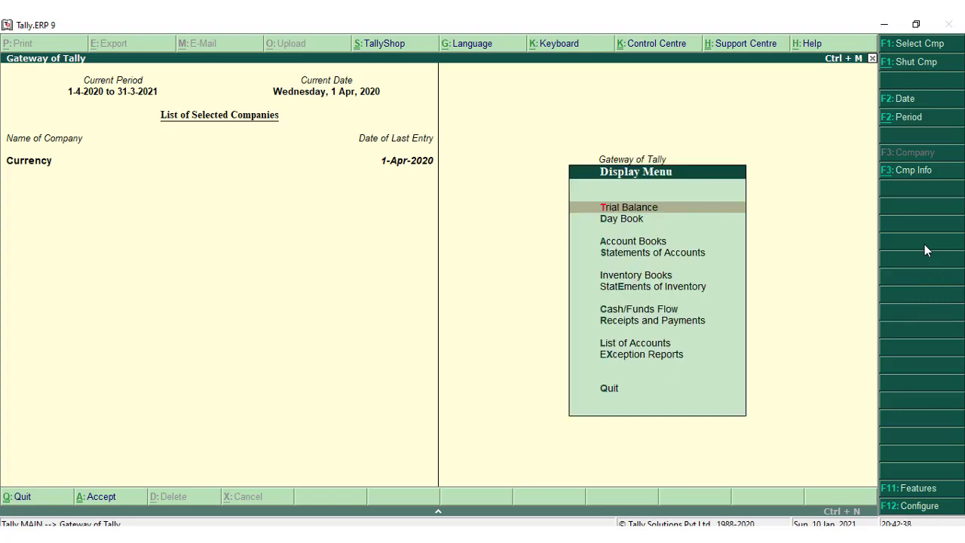
{"action": "key", "text": "a"}
{"action": "key", "text": "l"}
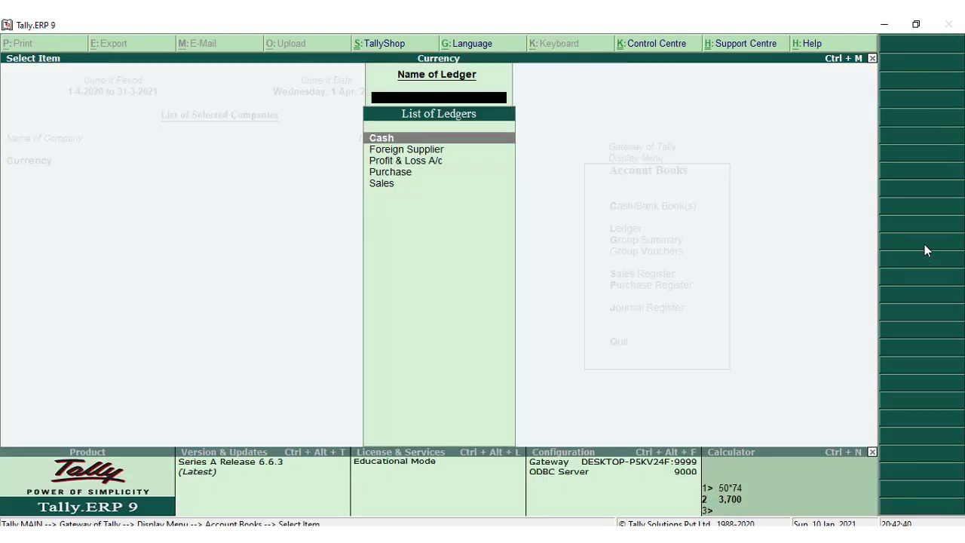
{"action": "key", "text": "Down"}
{"action": "key", "text": "Return"}
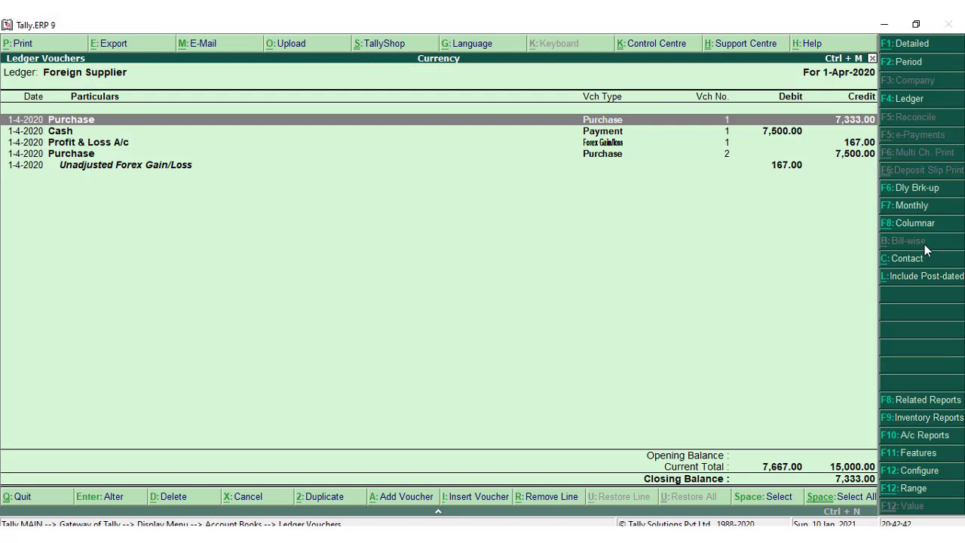
Step: Drill down into the Unadjusted Forex Gain/Loss line of Foreign Supplier to examine its calculation, and return to the Gateway of Tally
{"action": "key", "text": "Down"}
{"action": "key", "text": "Down"}
{"action": "key", "text": "Down"}
{"action": "key", "text": "Down"}
{"action": "key", "text": "Return"}
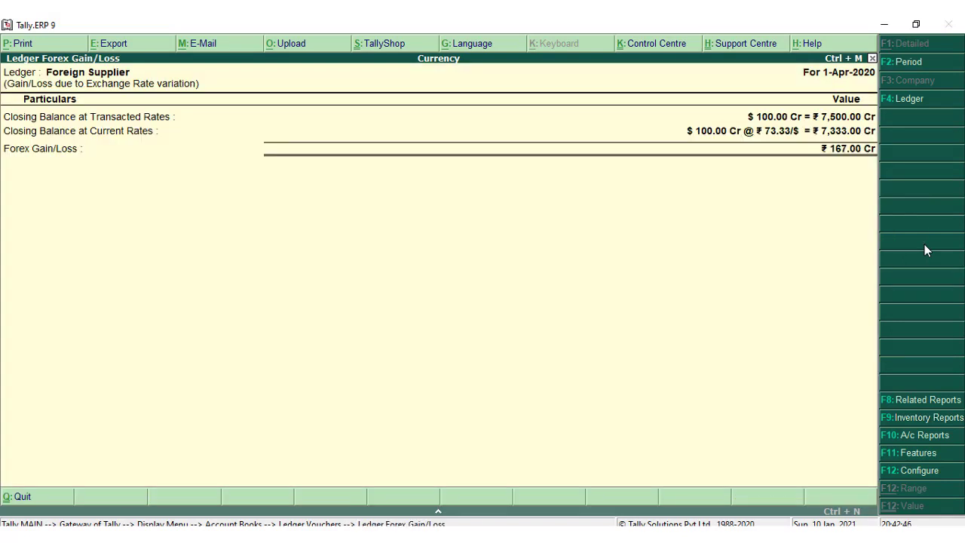
{"action": "key", "text": "Escape"}
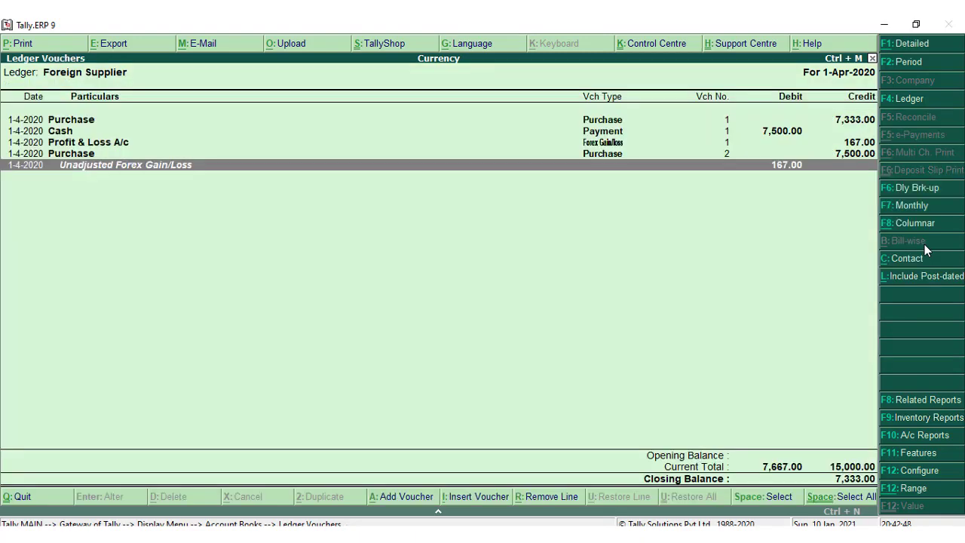
{"action": "key", "text": "Escape"}
{"action": "key", "text": "Escape"}
{"action": "key", "text": "Escape"}
{"action": "key", "text": "Escape"}
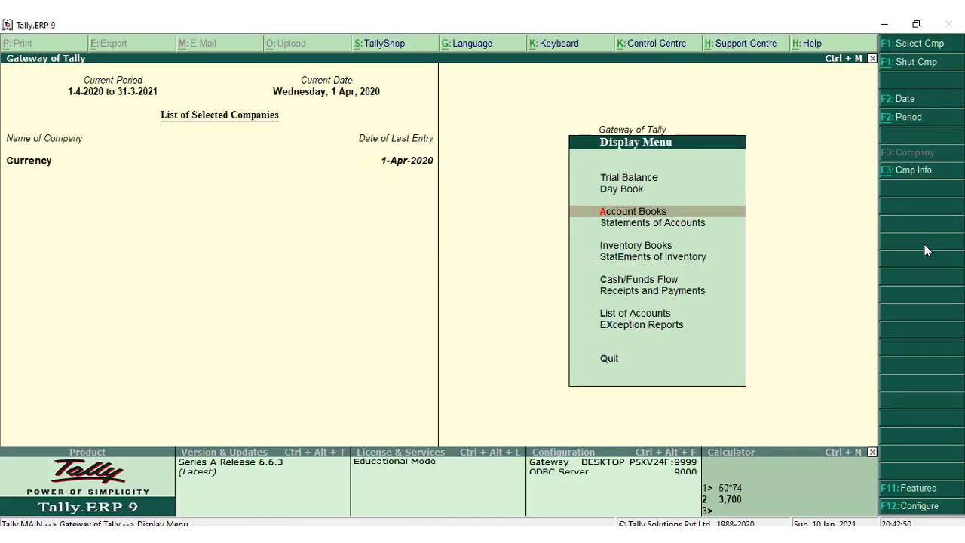
{"action": "key", "text": "Escape"}
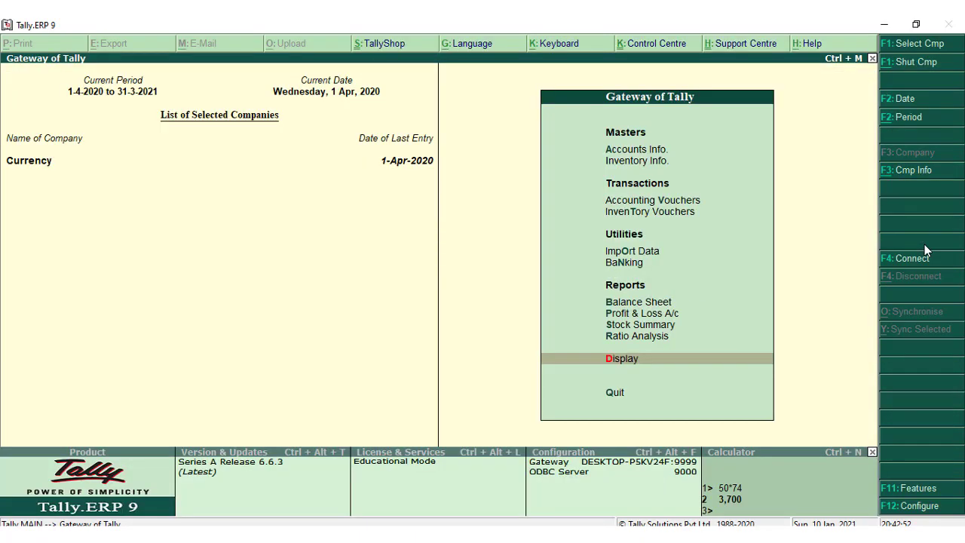
Step: Start a payment voucher debiting Foreign Supplier with $100 at an exchange rate of 70/$
{"action": "key", "text": "v"}
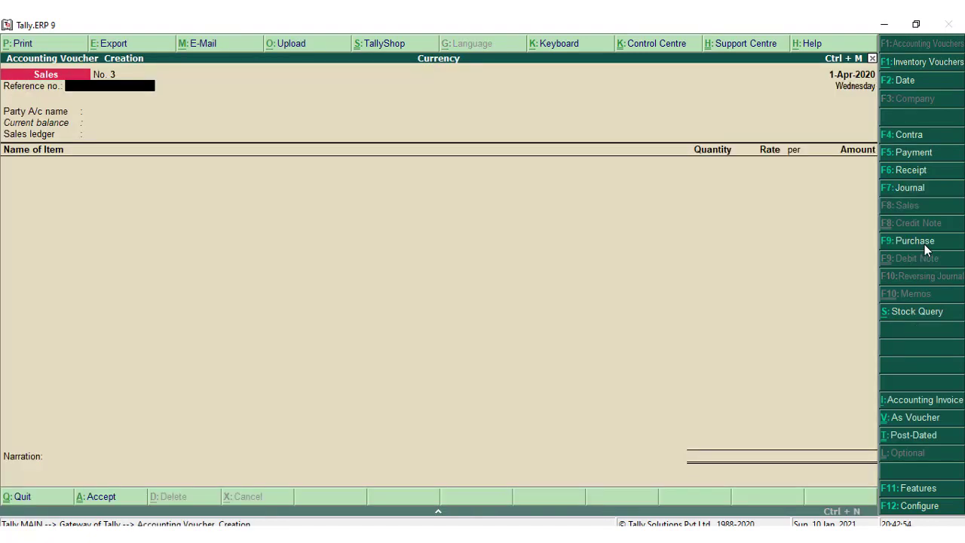
{"action": "key", "text": "F5"}
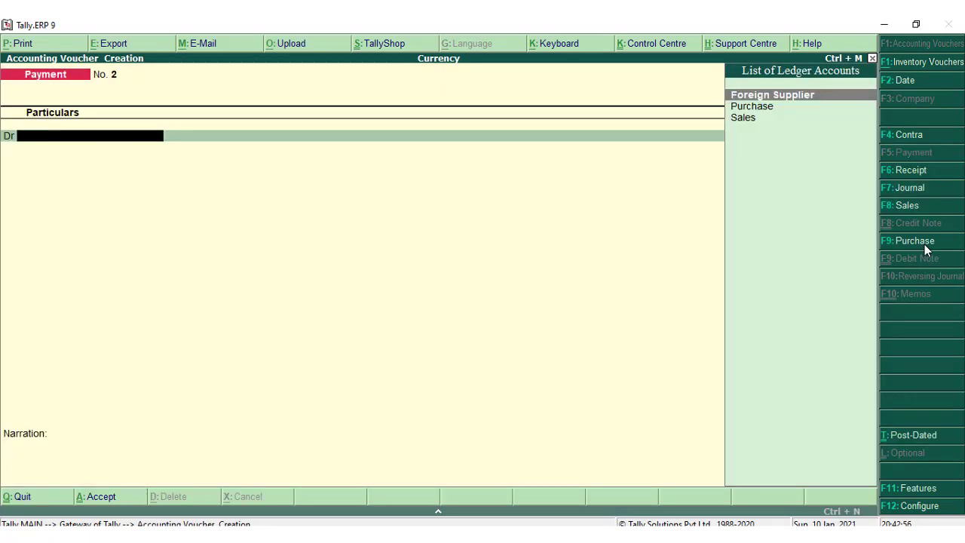
{"action": "key", "text": "Down"}
{"action": "key", "text": "Up"}
{"action": "key", "text": "Return"}
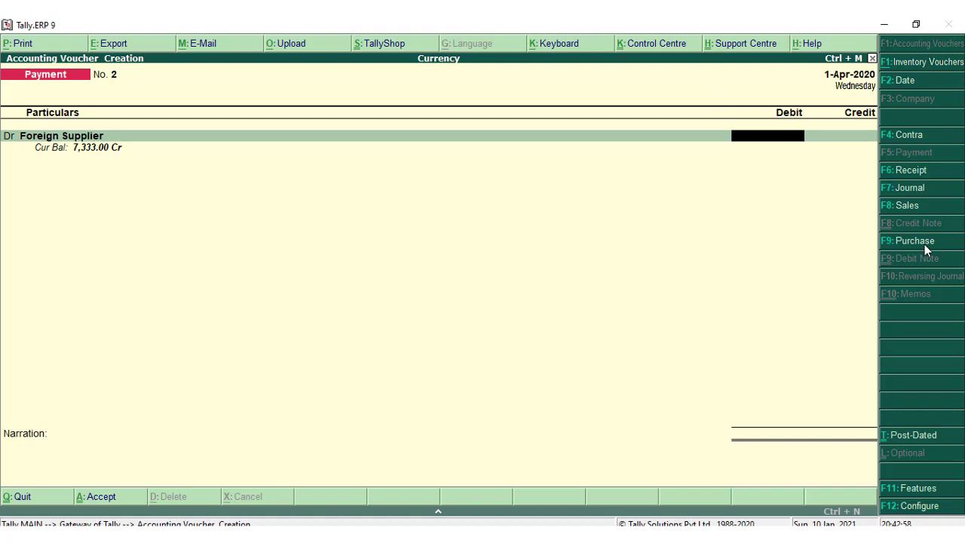
{"action": "type", "text": "$100"}
{"action": "key", "text": "BackSpace"}
{"action": "key", "text": "BackSpace"}
{"action": "type", "text": "00"}
{"action": "key", "text": "Return"}
{"action": "key", "text": "Return"}
{"action": "type", "text": "70/$"}
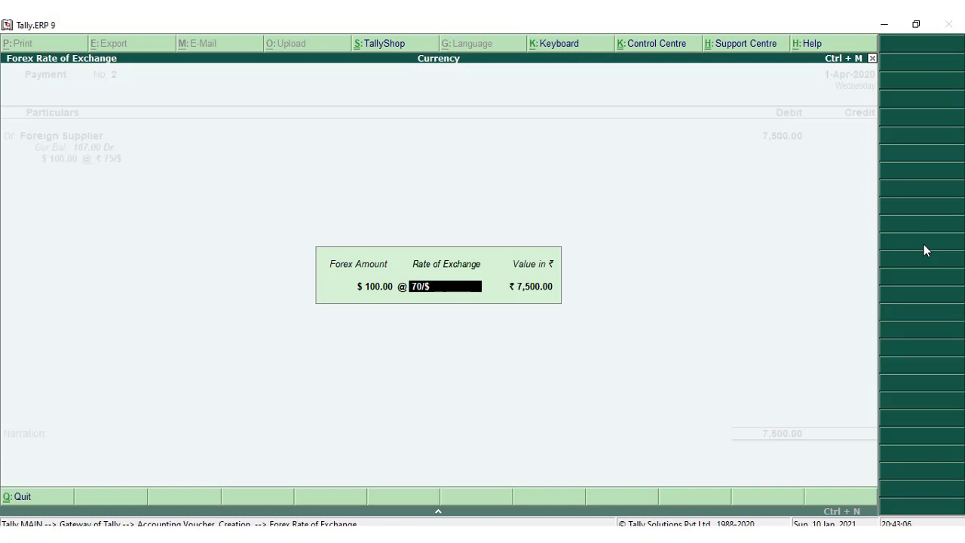
{"action": "key", "text": "Return"}
{"action": "key", "text": "Return"}
Step: Credit Cash with $ 100.00 at ₹ 70/$ in the payment voucher and save it
{"action": "key", "text": "Return"}
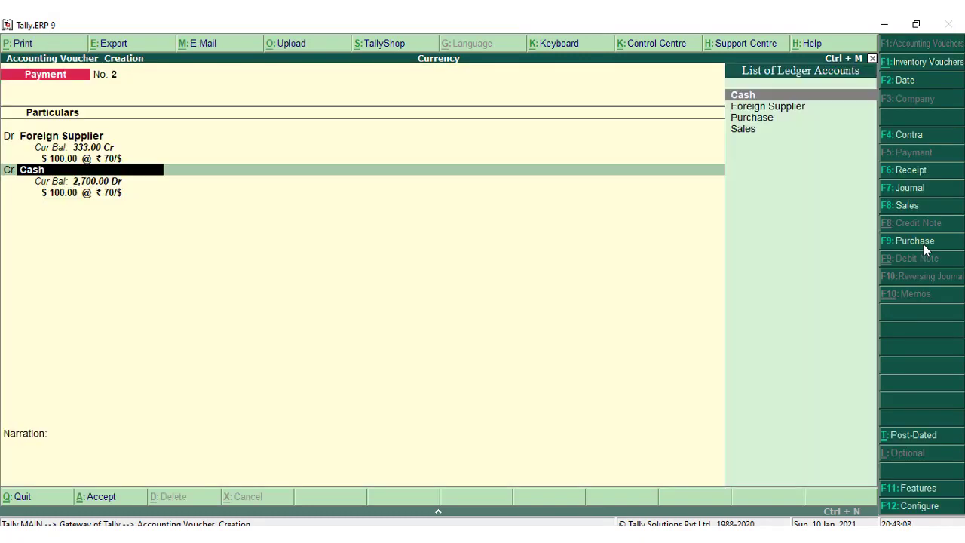
{"action": "key", "text": "Return"}
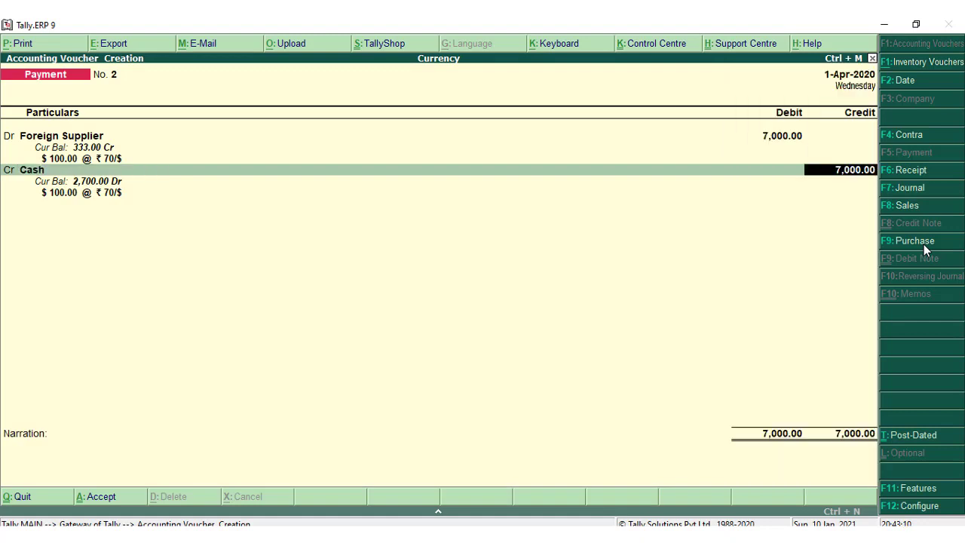
{"action": "key", "text": "Return"}
{"action": "key", "text": "Return"}
{"action": "key", "text": "Return"}
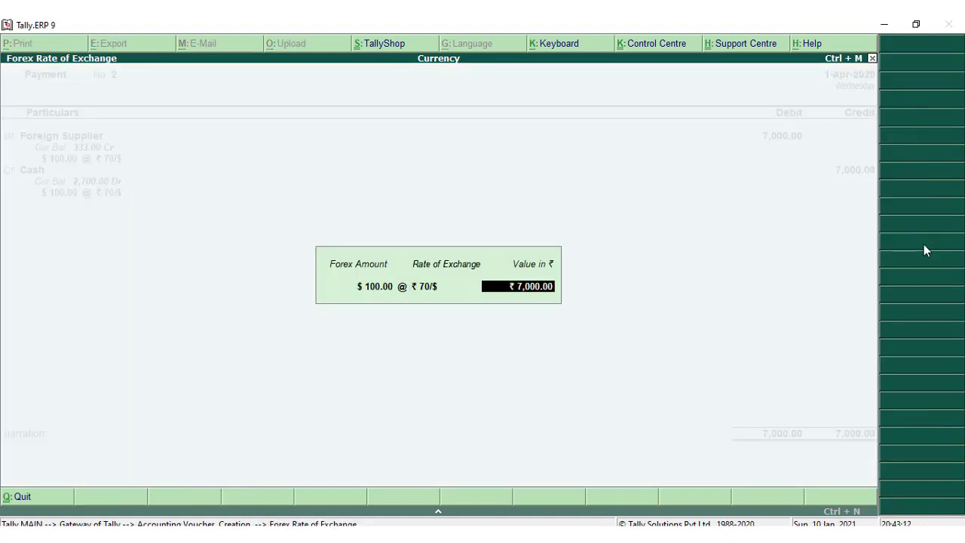
{"action": "key", "text": "Return"}
{"action": "key", "text": "Return"}
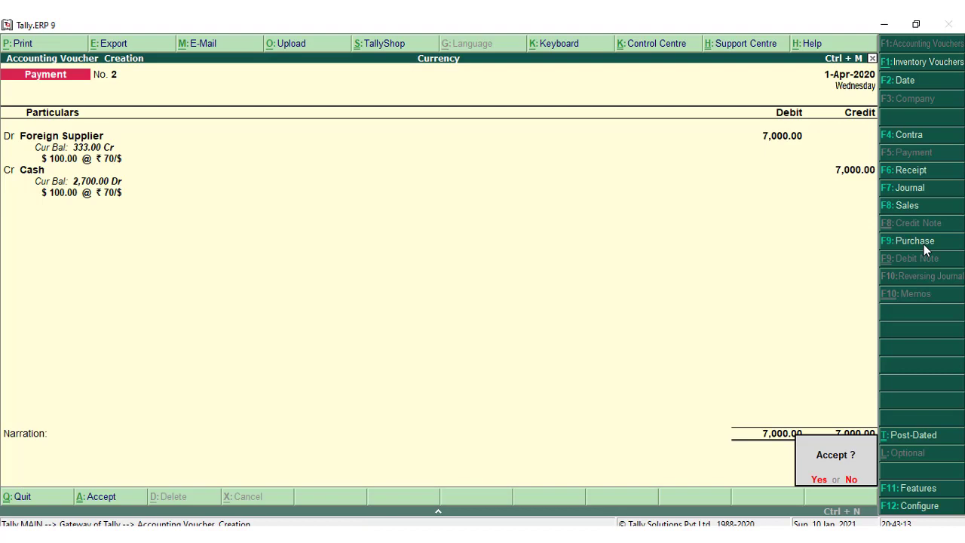
{"action": "key", "text": "Return"}
Step: Leave voucher entry and open the Balance Sheet to examine the Unadjusted Forex Gain/Loss line
{"action": "key", "text": "Escape"}
{"action": "key", "text": "Return"}
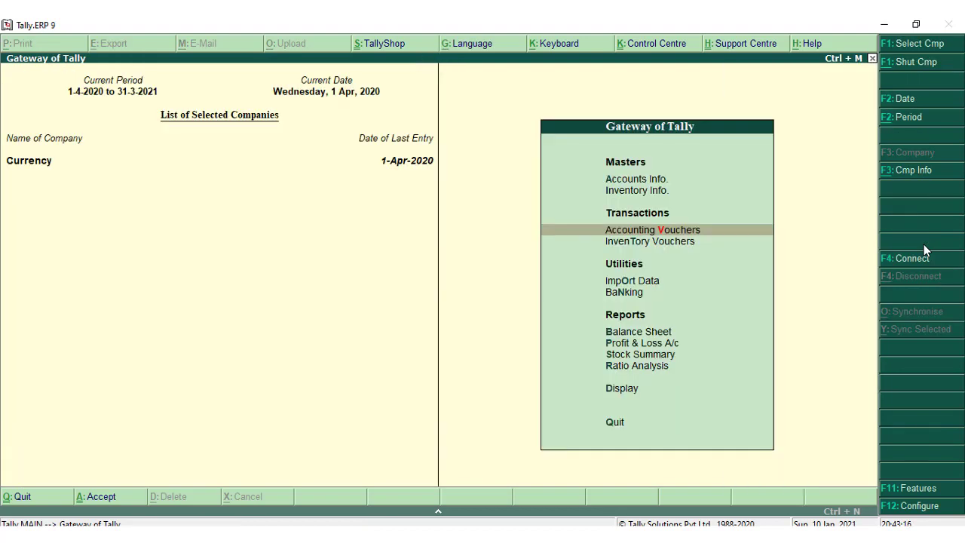
{"action": "key", "text": "b"}
{"action": "key", "text": "Down"}
{"action": "key", "text": "Down"}
{"action": "key", "text": "Down"}
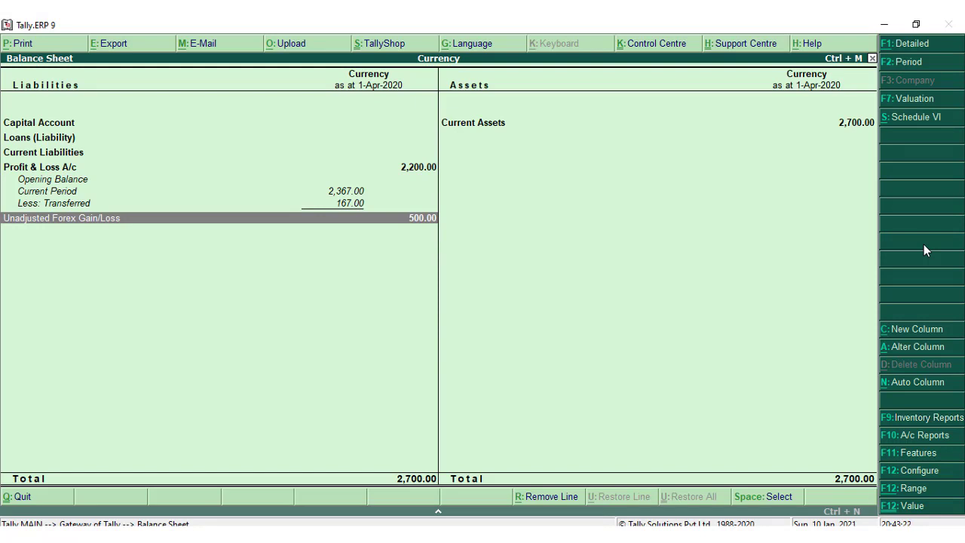
Step: Review the Profit & Loss A/c and Unadjusted Forex Gain/Loss lines of the Balance Sheet, and return to the Gateway of Tally
{"action": "key", "text": "Up"}
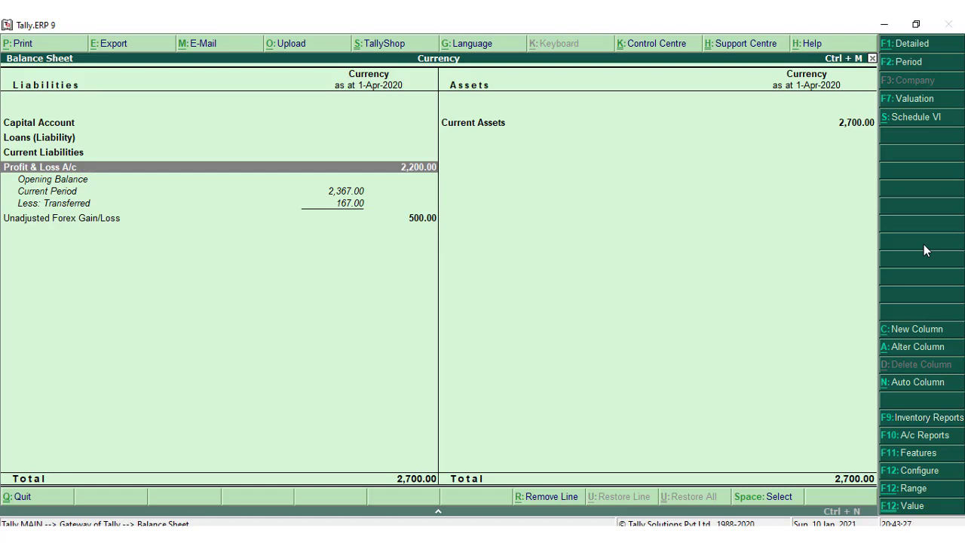
{"action": "key", "text": "Down"}
{"action": "key", "text": "Up"}
{"action": "key", "text": "Escape"}
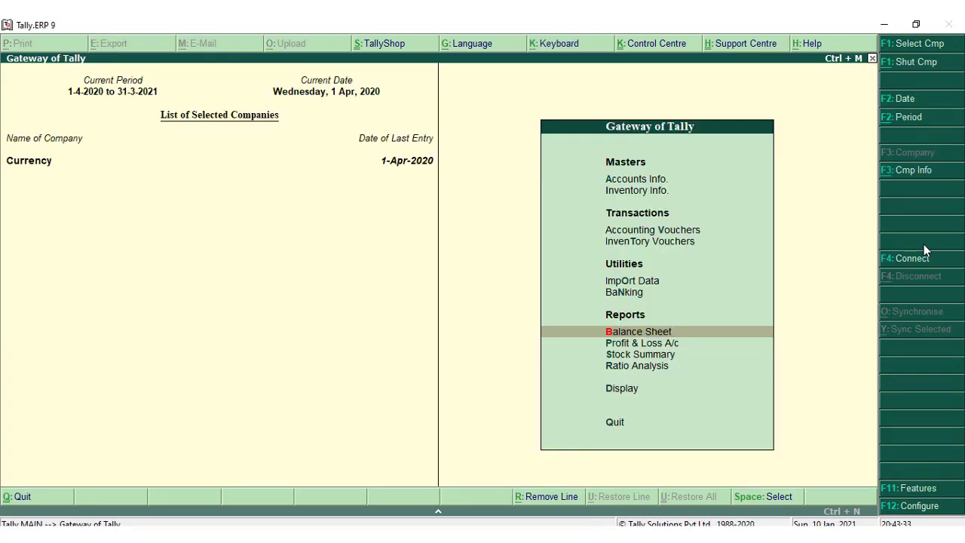
Step: Start an accounting voucher of type Forex Gain/loss using the voucher class FOREX
{"action": "key", "text": "Up"}
{"action": "key", "text": "Up"}
{"action": "key", "text": "Up"}
{"action": "key", "text": "Up"}
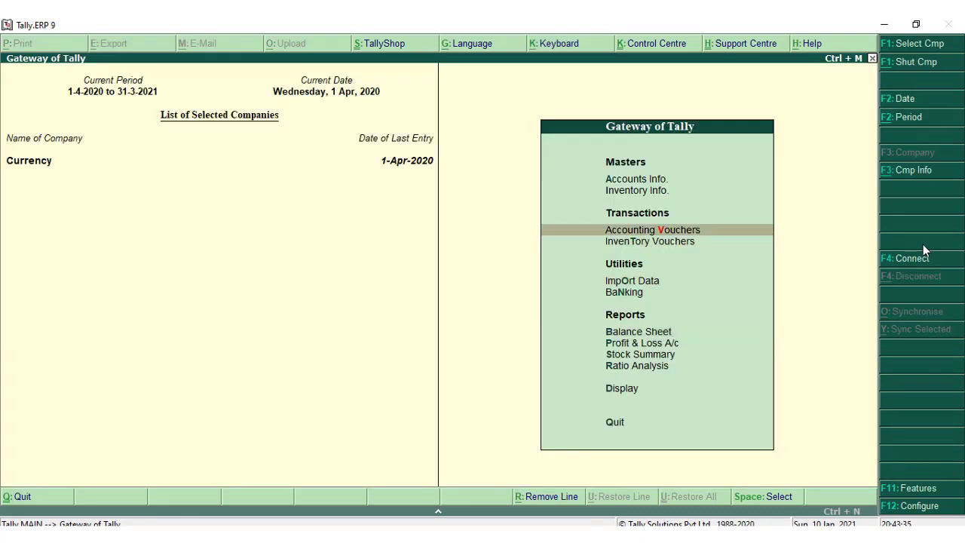
{"action": "key", "text": "Return"}
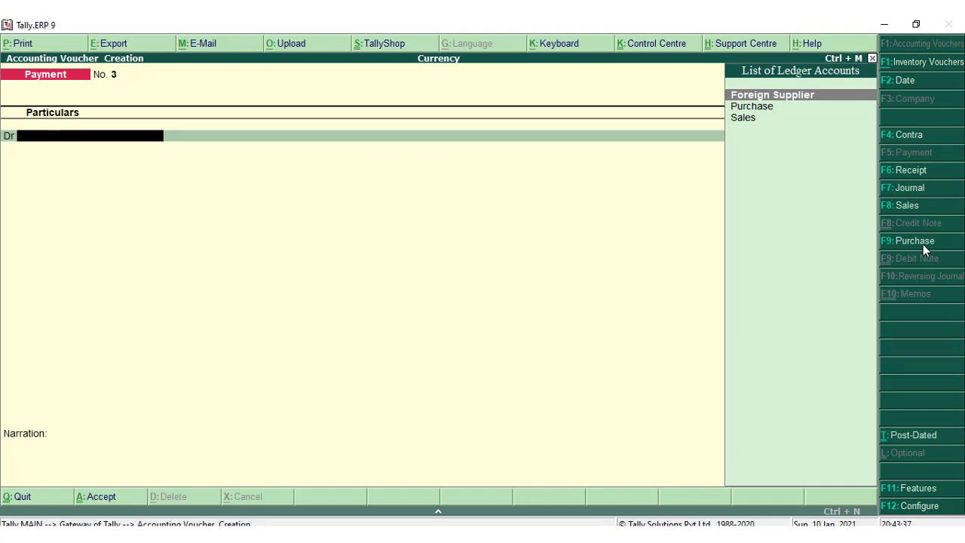
{"action": "key", "text": "F7"}
{"action": "key", "text": "Up"}
{"action": "key", "text": "Return"}
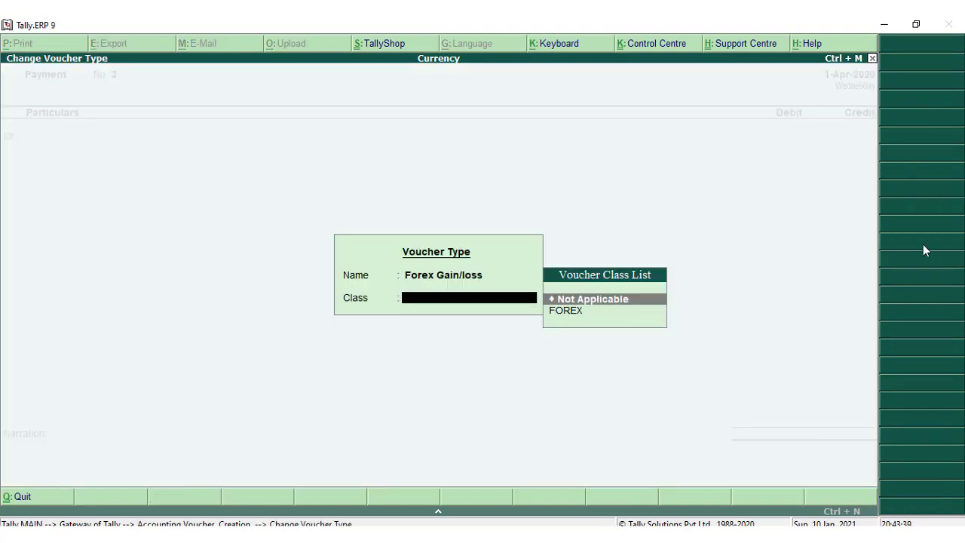
{"action": "key", "text": "Down"}
{"action": "key", "text": "Return"}
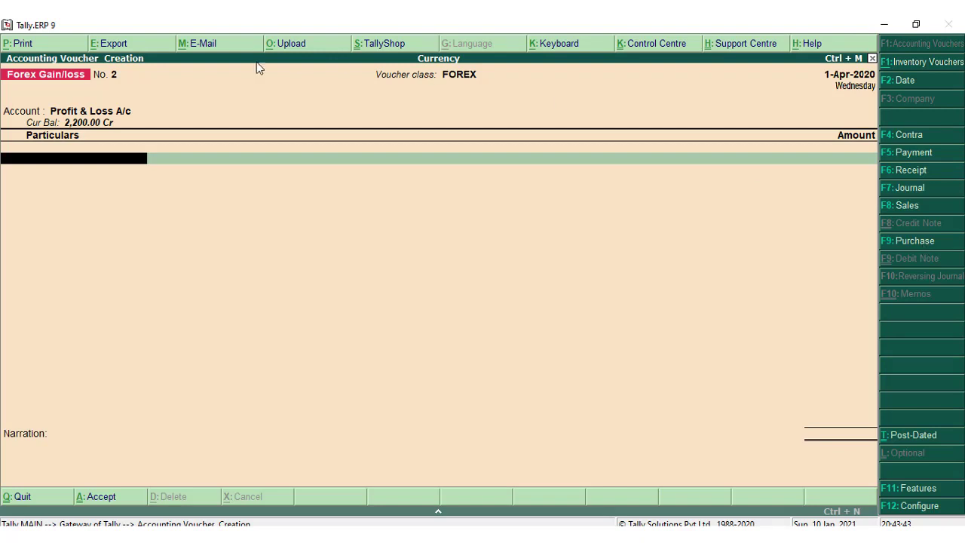
Step: Select Foreign Supplier as the ledger to adjust against Profit & Loss A/c, and save the Forex Gain/loss voucher
{"action": "type", "text": "S"}
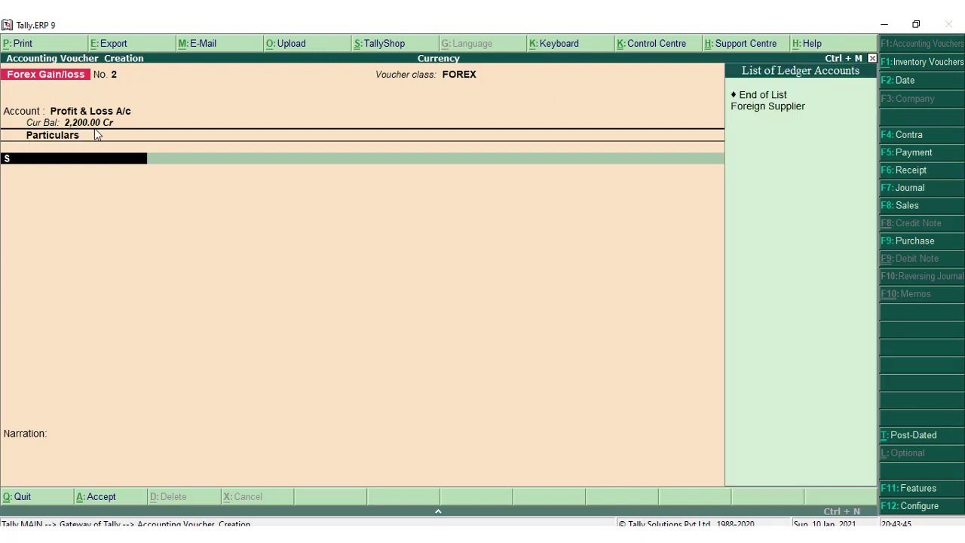
{"action": "key", "text": "Down"}
{"action": "key", "text": "Return"}
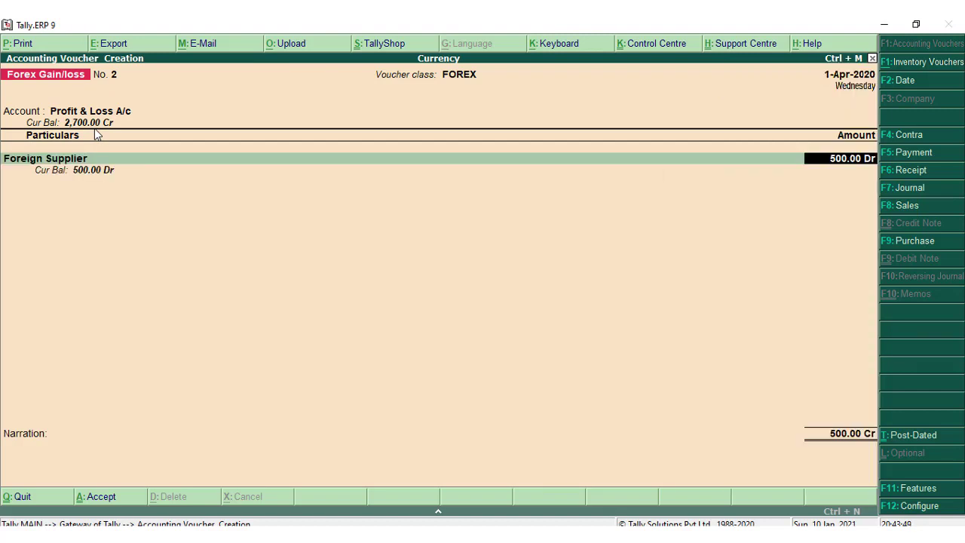
{"action": "key", "text": "ctrl+a"}
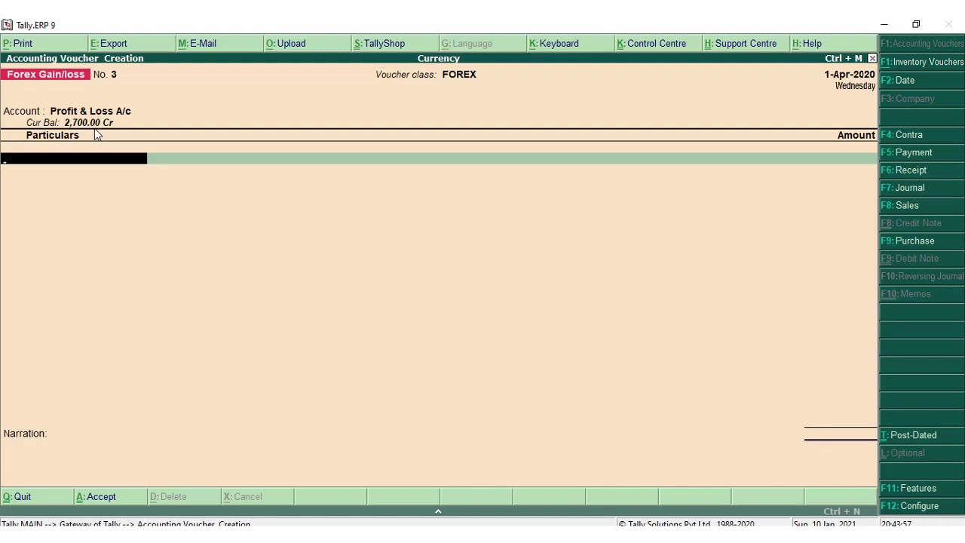
Step: Leave voucher entry and open the Balance Sheet to examine the Profit & Loss A/c line and the other liabilities after the forex adjustment
{"action": "key", "text": "Escape"}
{"action": "key", "text": "y"}
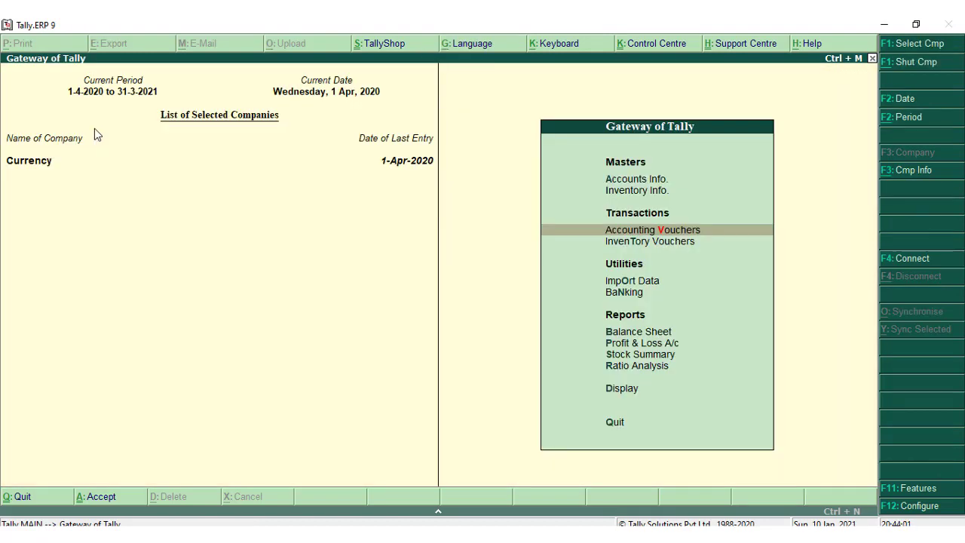
{"action": "key", "text": "b"}
{"action": "key", "text": "Down"}
{"action": "key", "text": "Down"}
{"action": "key", "text": "Down"}
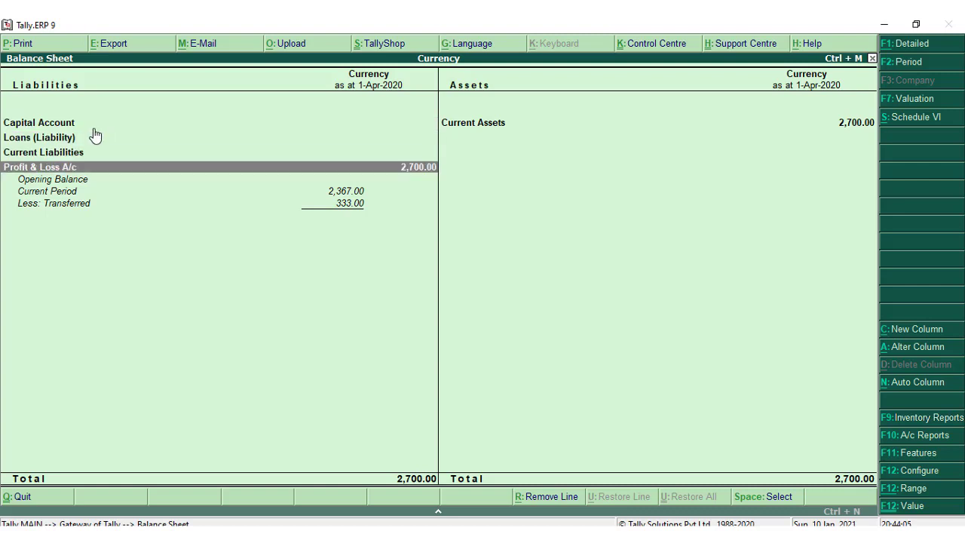
{"action": "key", "text": "Right"}
{"action": "key", "text": "Left"}
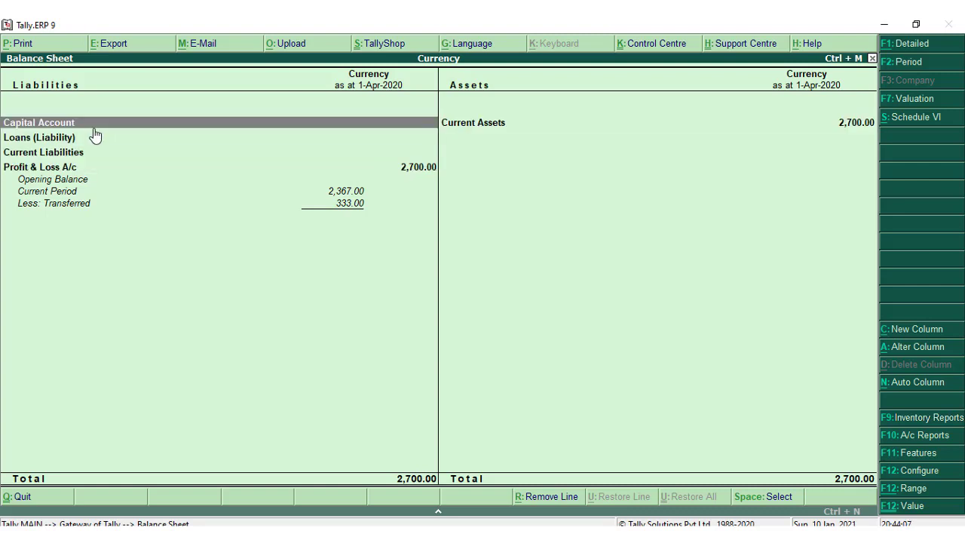
{"action": "key", "text": "Down"}
{"action": "key", "text": "Down"}
{"action": "key", "text": "Down"}
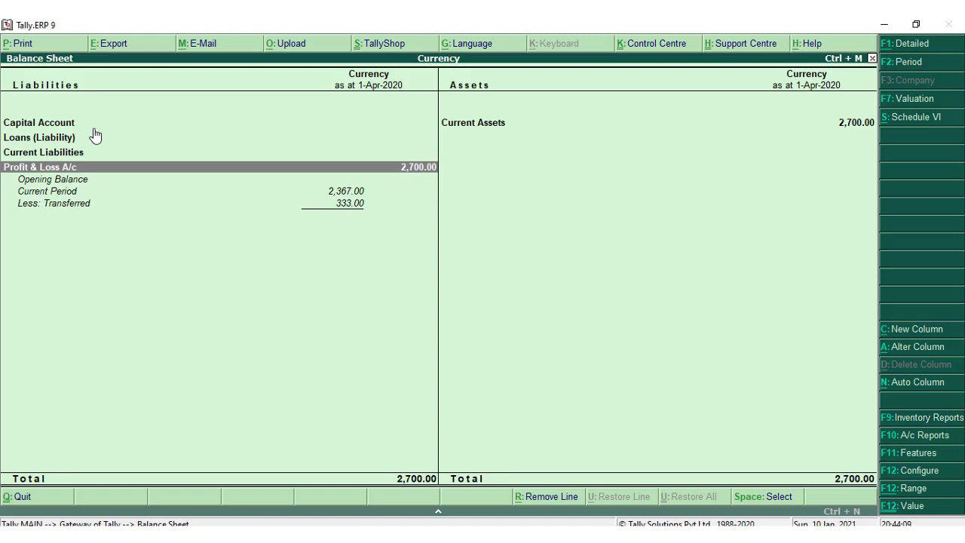
{"action": "key", "text": "Up"}
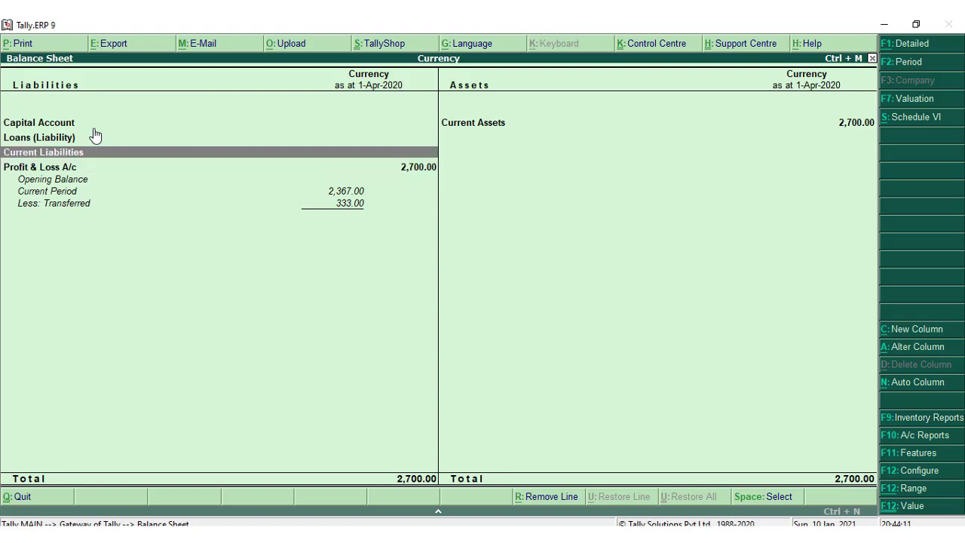